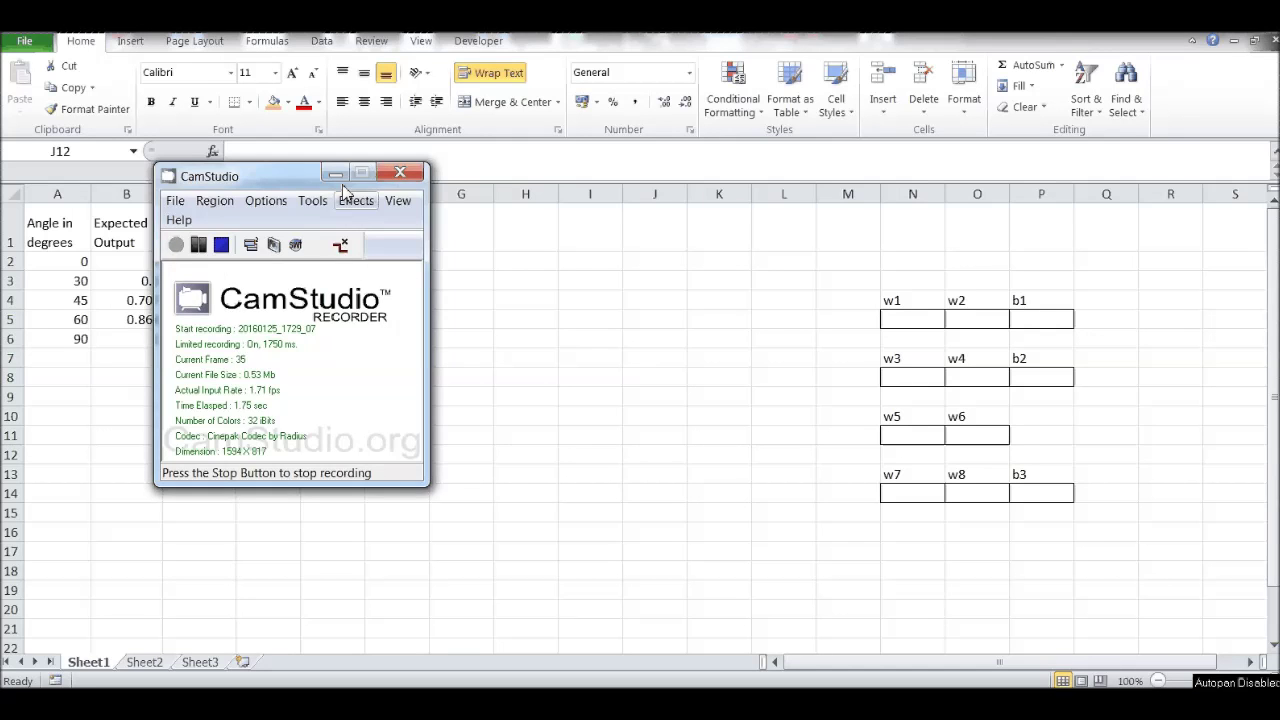
Bring up page 1 of the PDF, showing the Sine Function table of angles 0–90 with sine values.
click(336, 175)
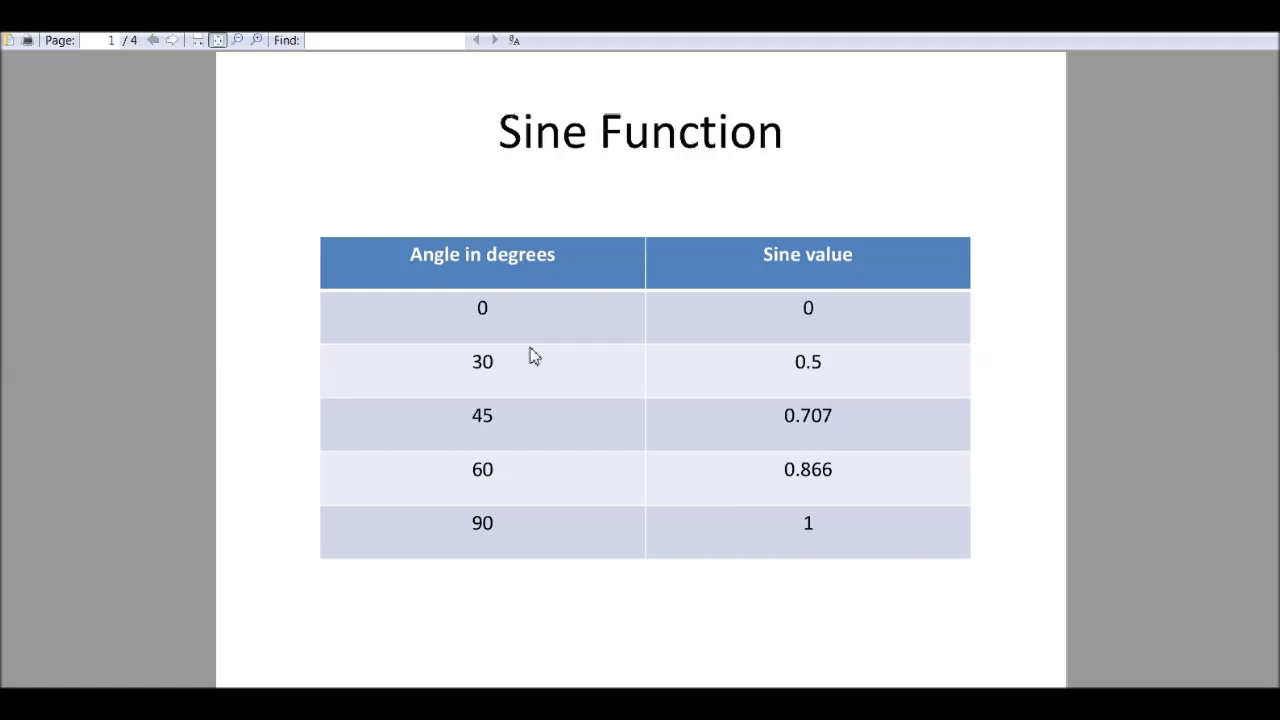
Page down to the labelled network diagram with bias nodes and highlight its Sigmoid label.
key(Page_Down)
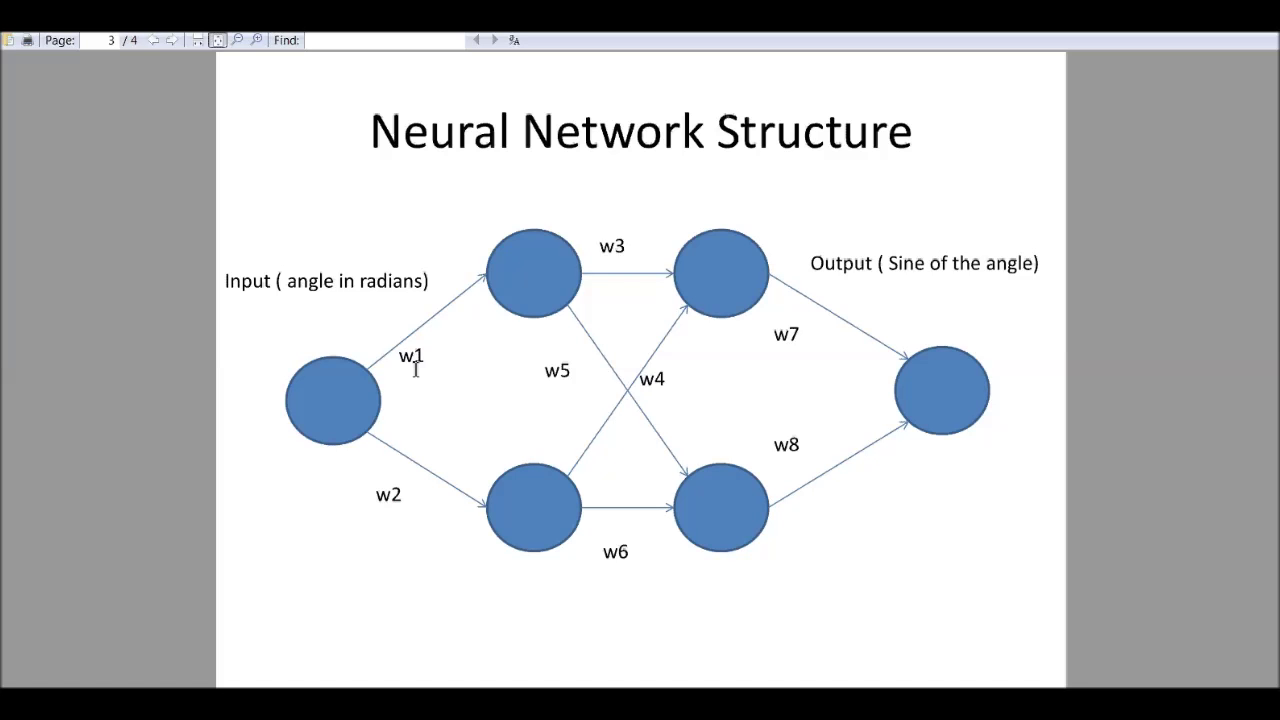
key(Page_Down)
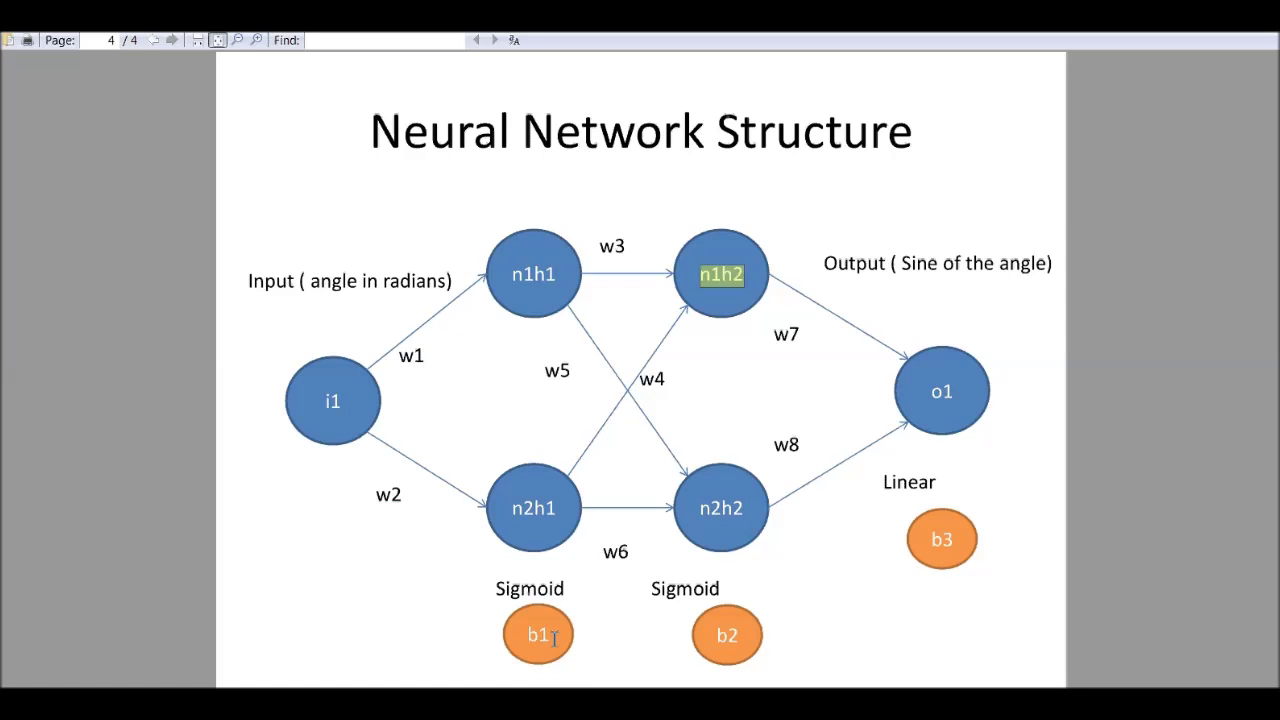
double_click(543, 587)
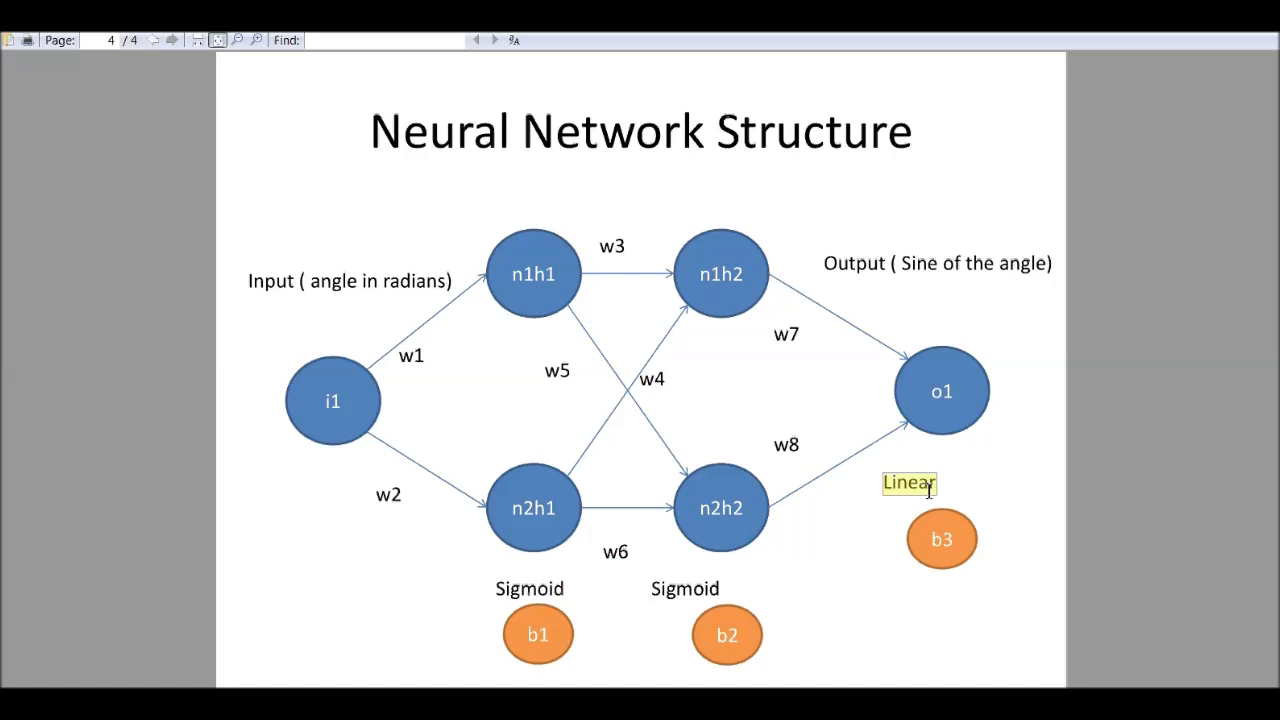
click(1048, 468)
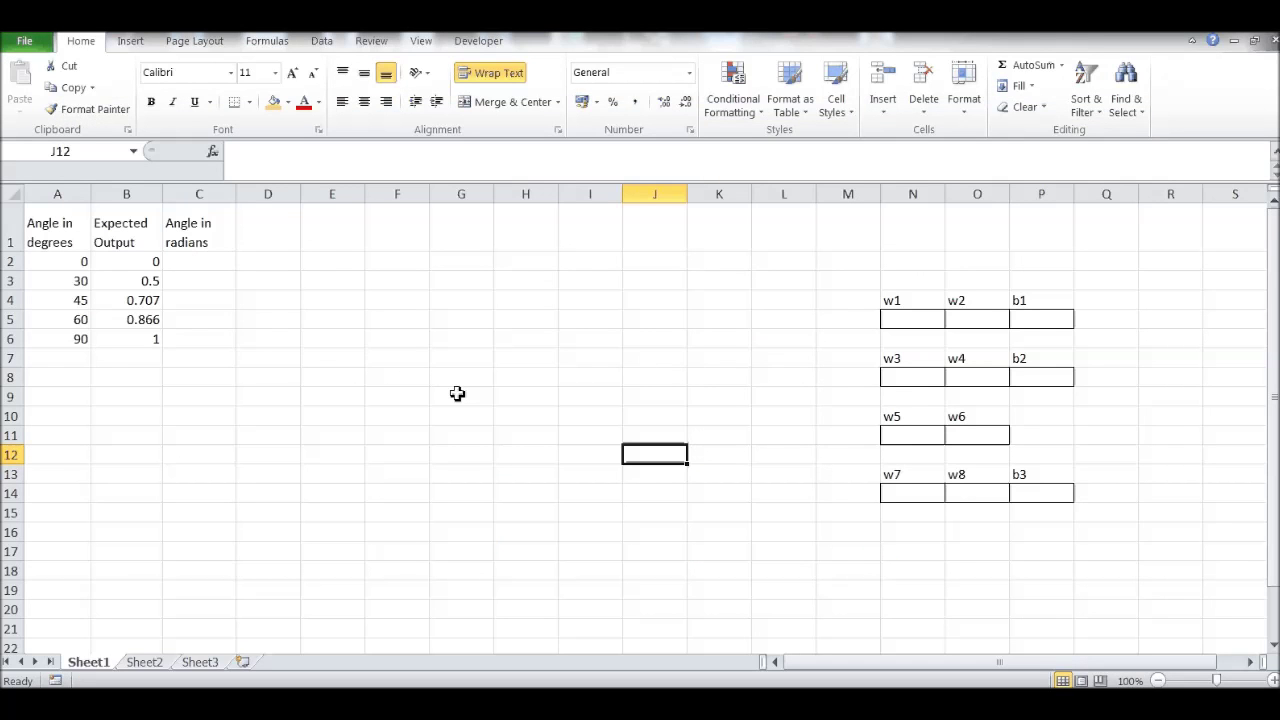
click(457, 395)
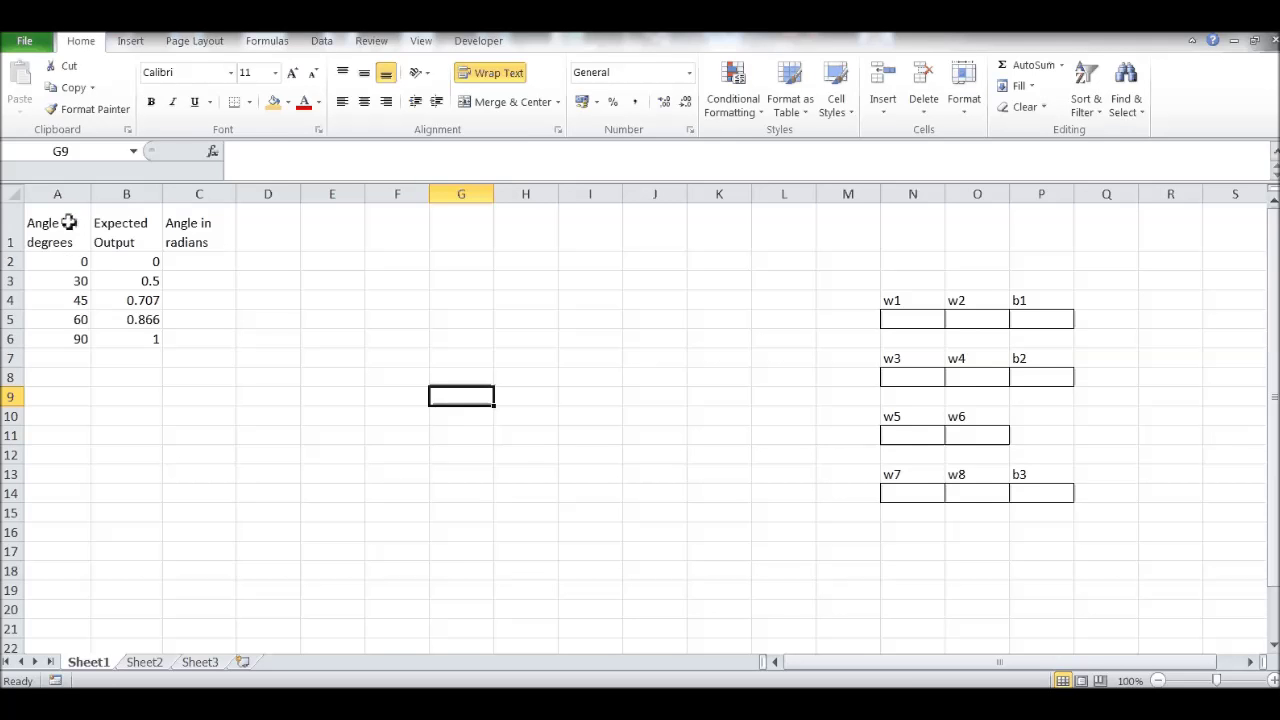
drag(67, 260, 66, 351)
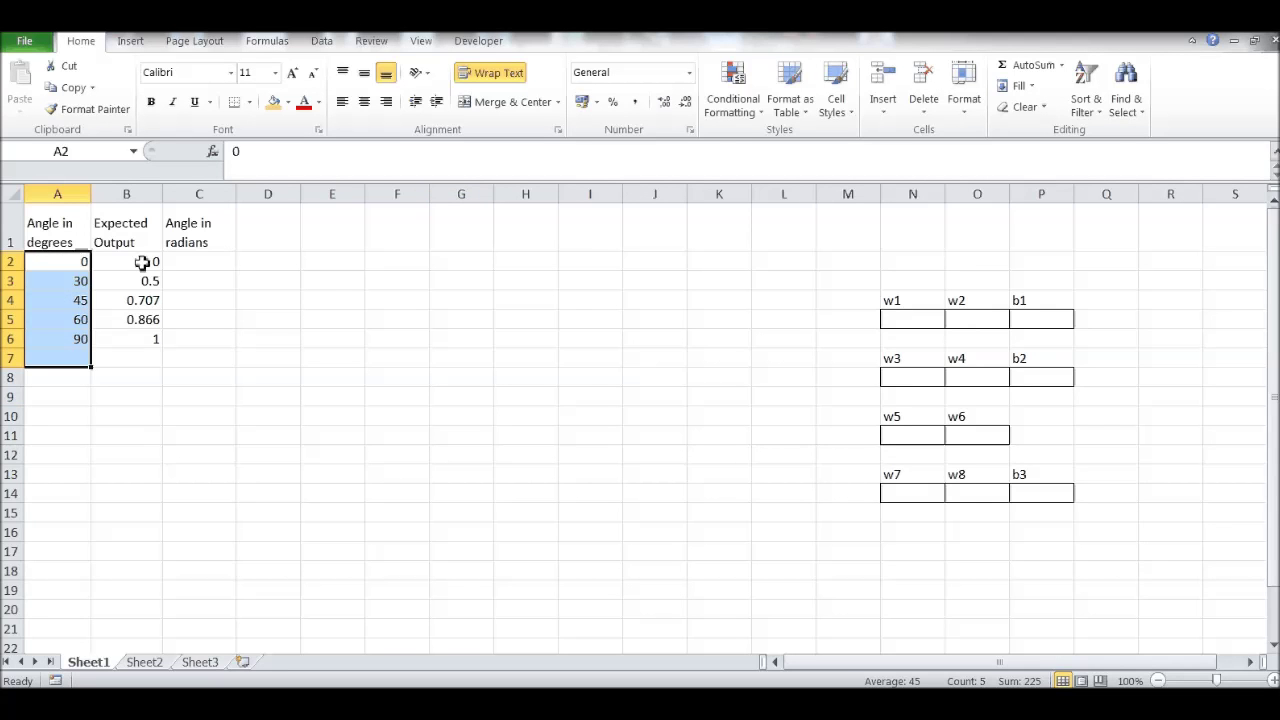
drag(143, 260, 134, 357)
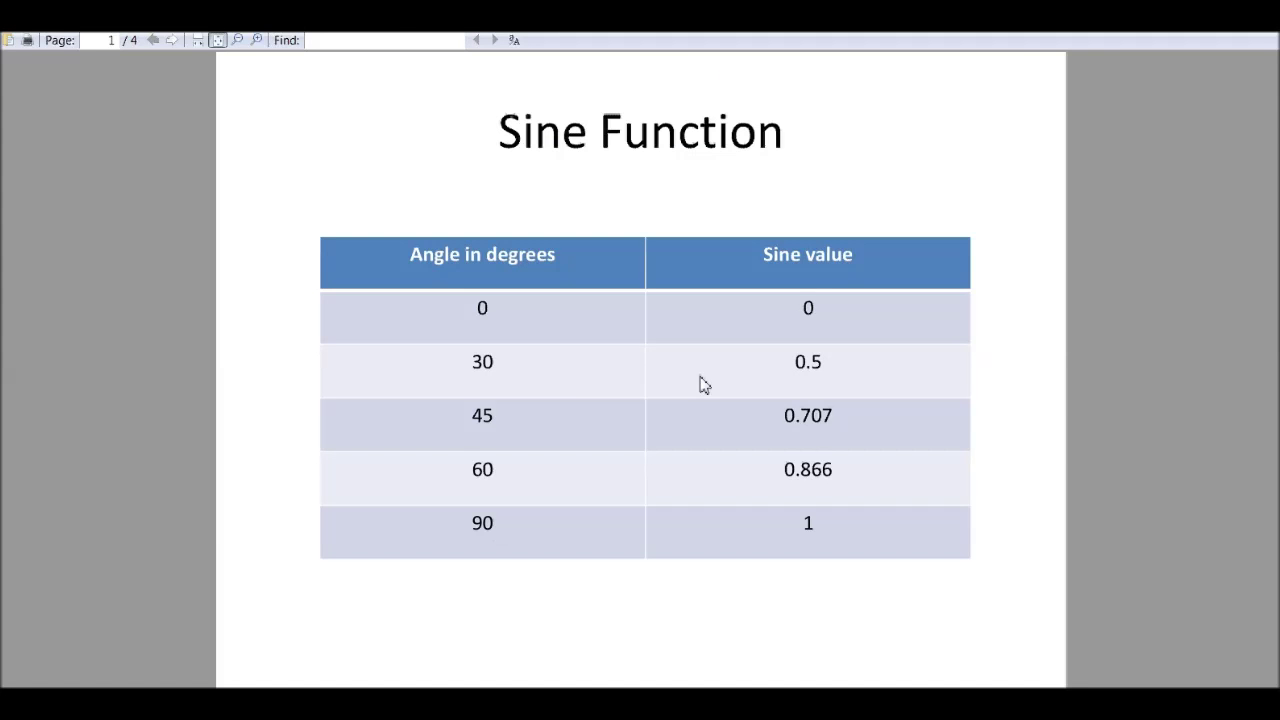
click(500, 688)
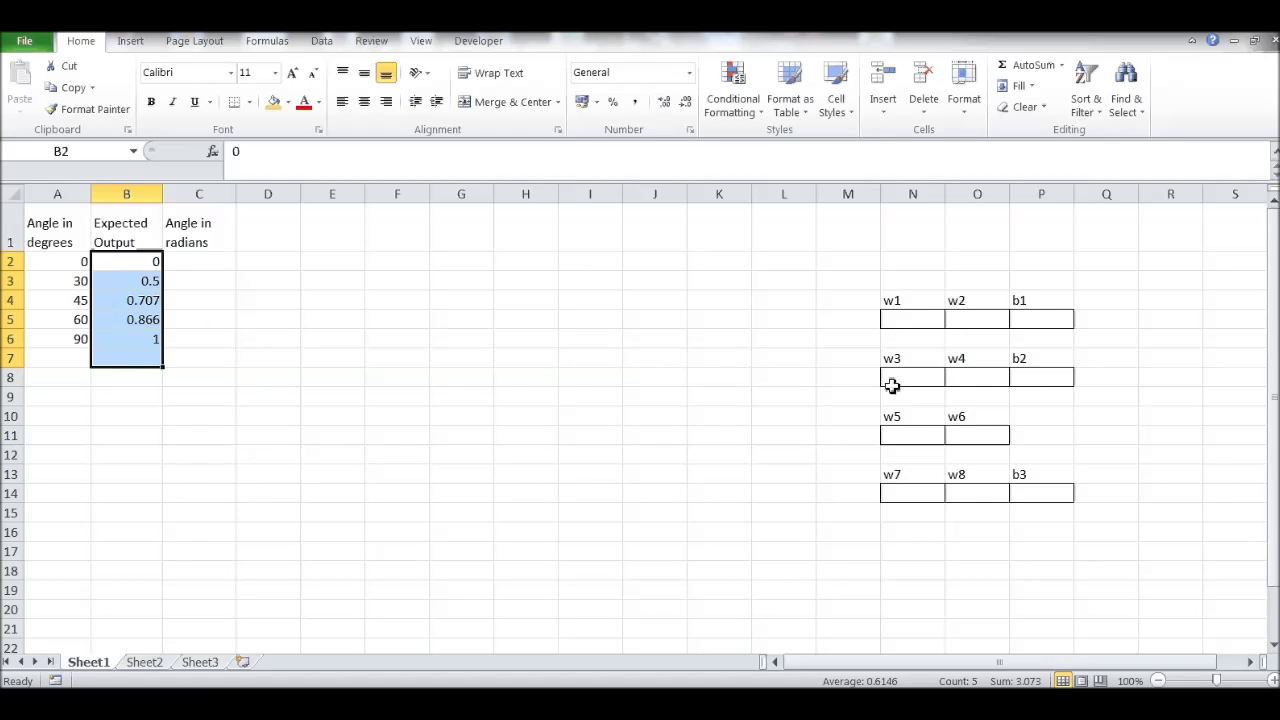
drag(897, 323, 1026, 505)
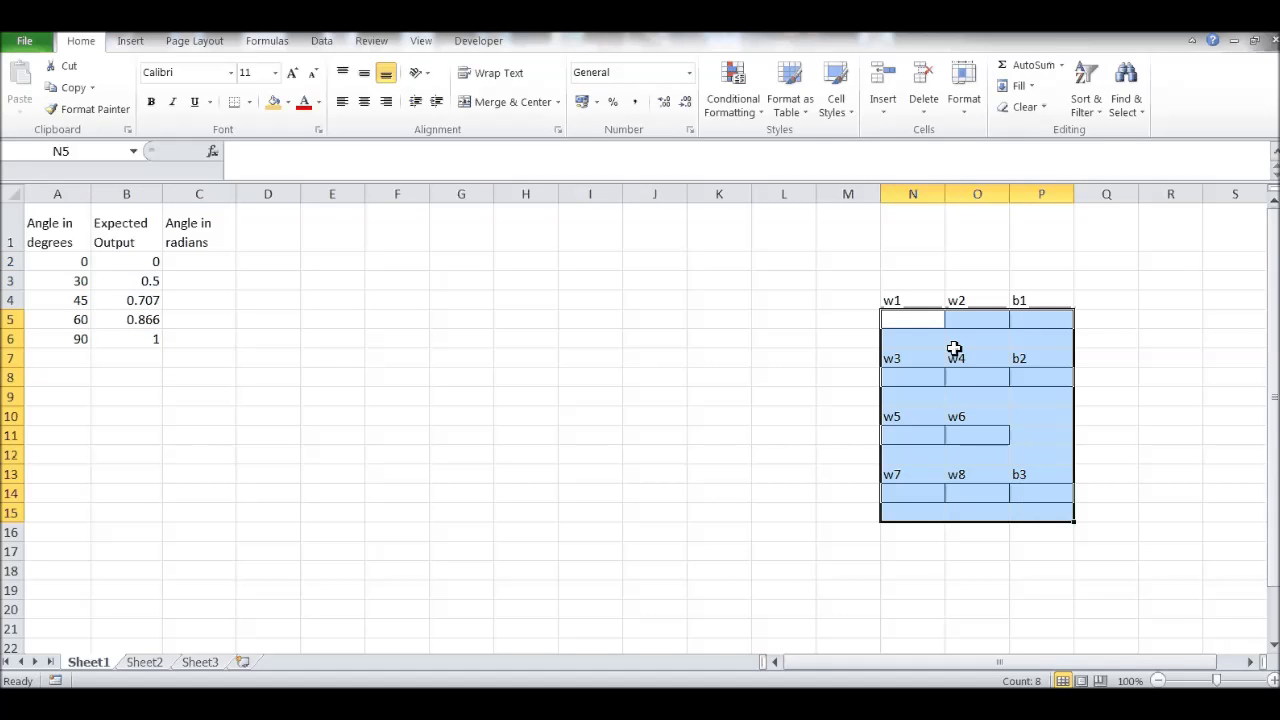
click(905, 321)
key(shift+Right)
key(shift+Right)
key(Right)
key(Down)
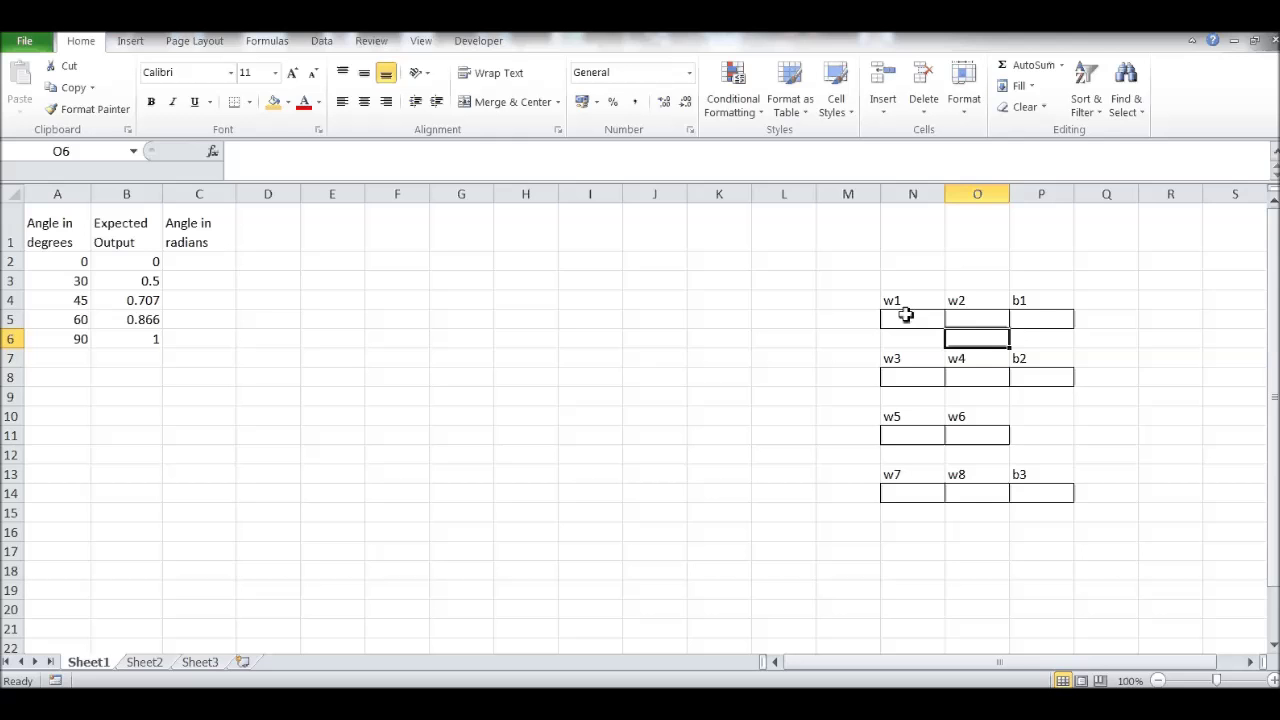
click(897, 300)
click(975, 302)
click(1040, 303)
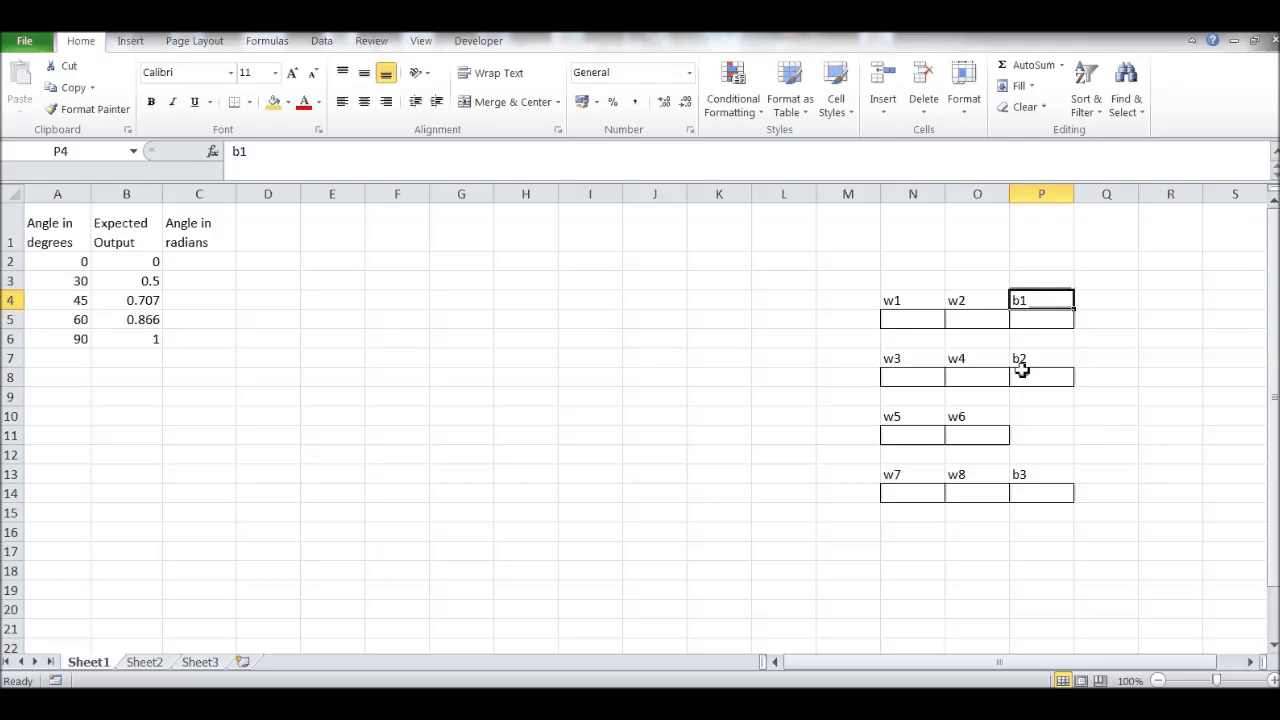
click(1020, 360)
click(940, 374)
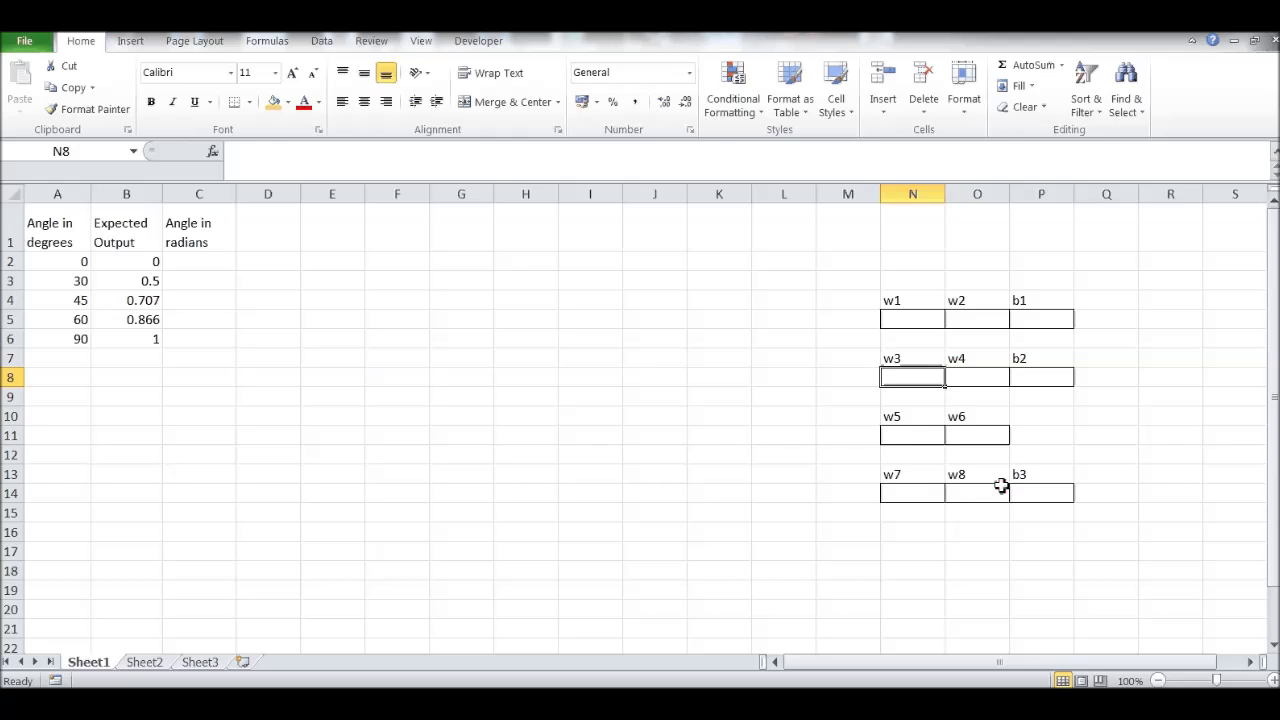
Enter =RADIANS(A2) in C2 and fill it down to C6, giving 0 through 1.5707963.
click(216, 262)
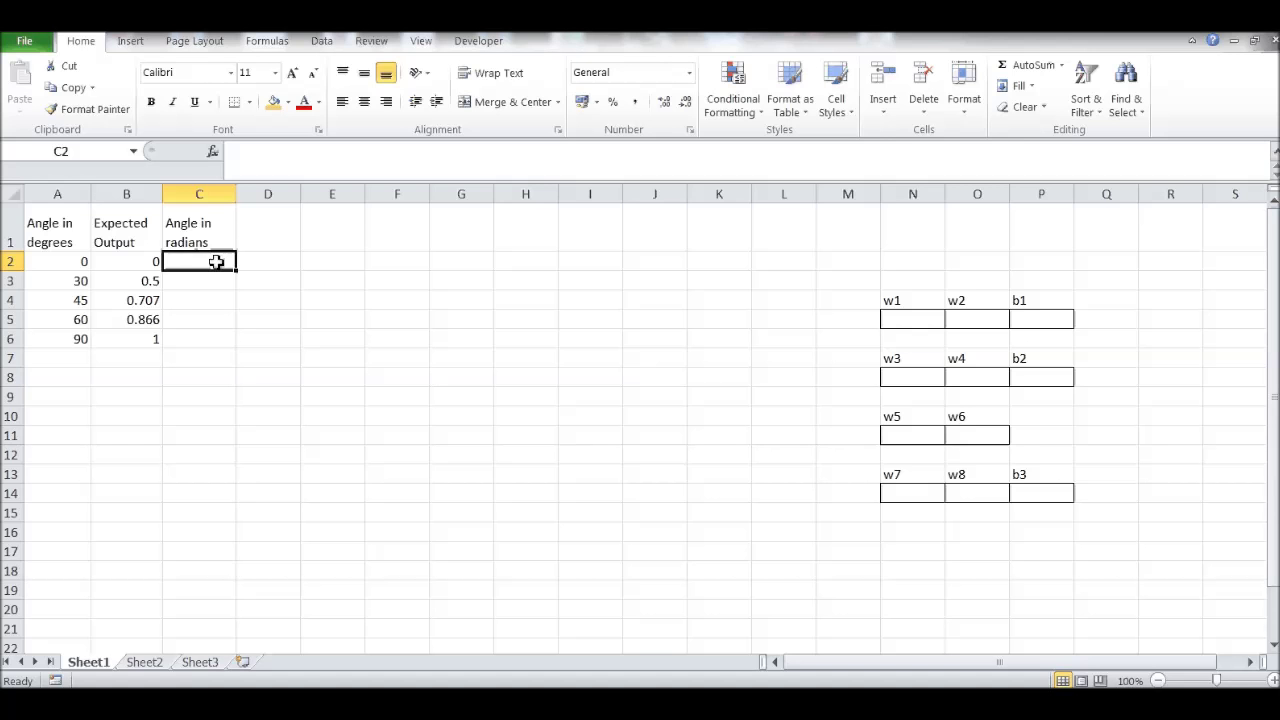
text(=)
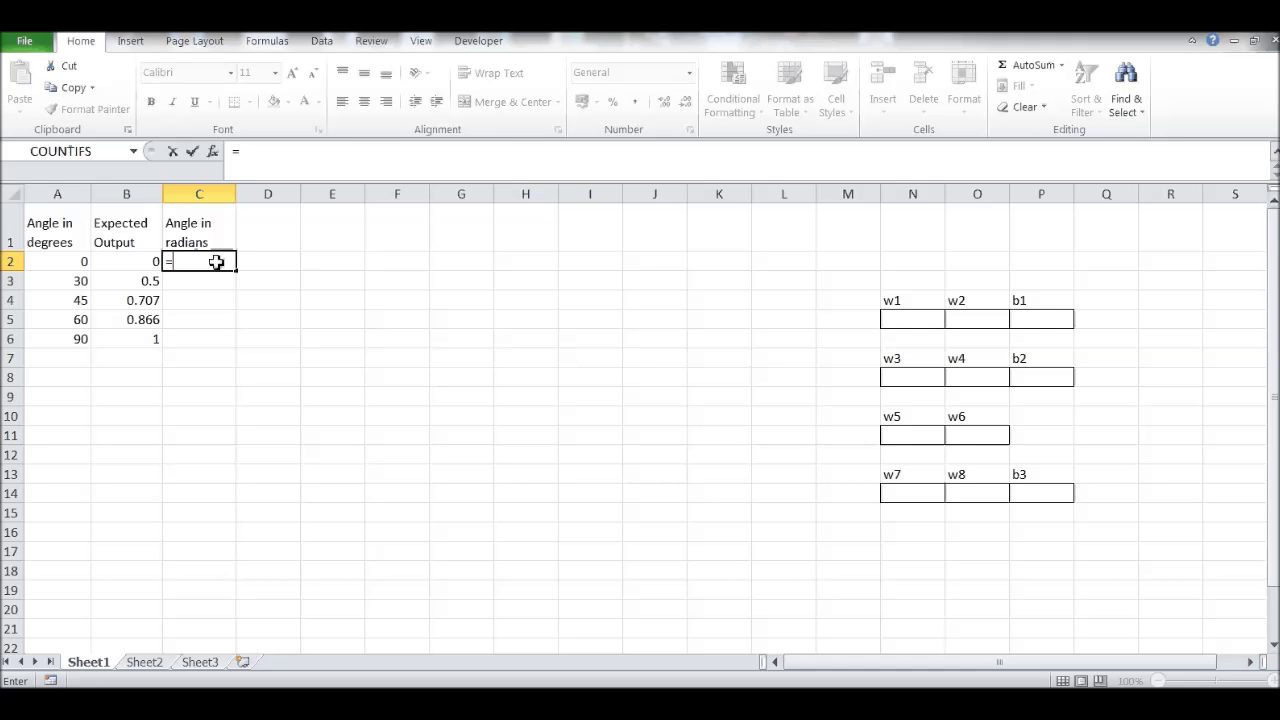
text(radi)
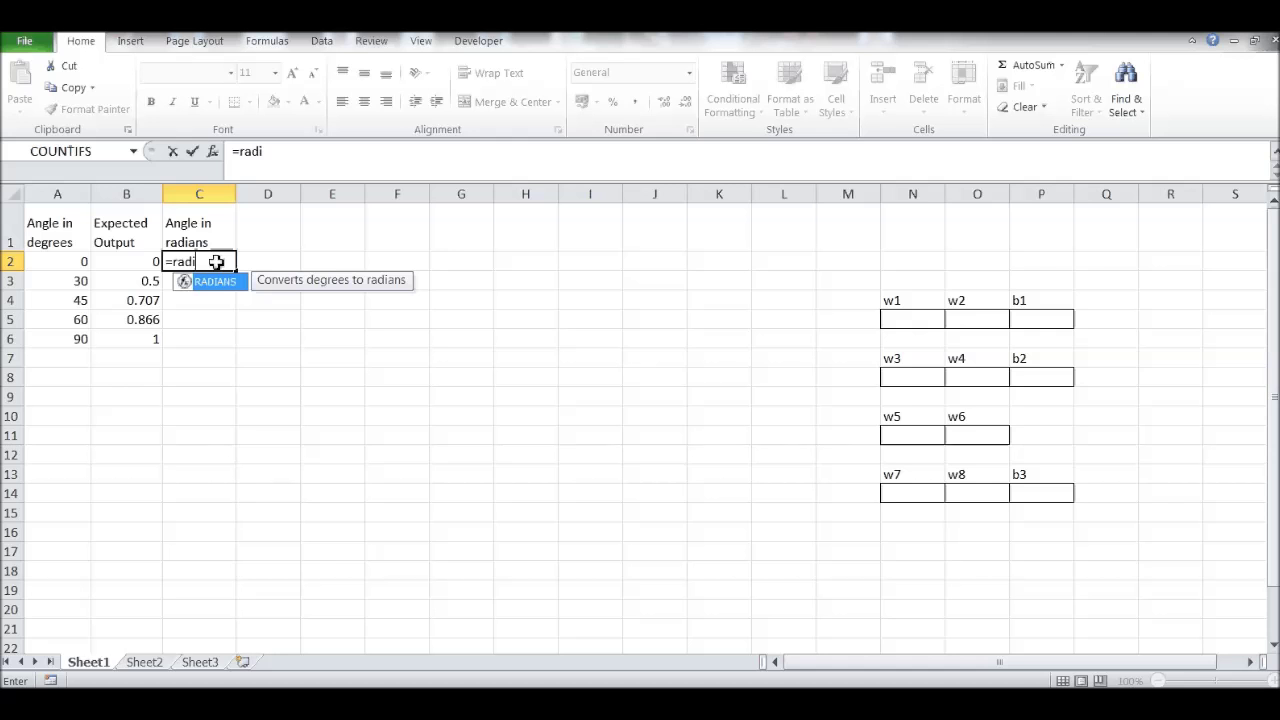
double_click(222, 286)
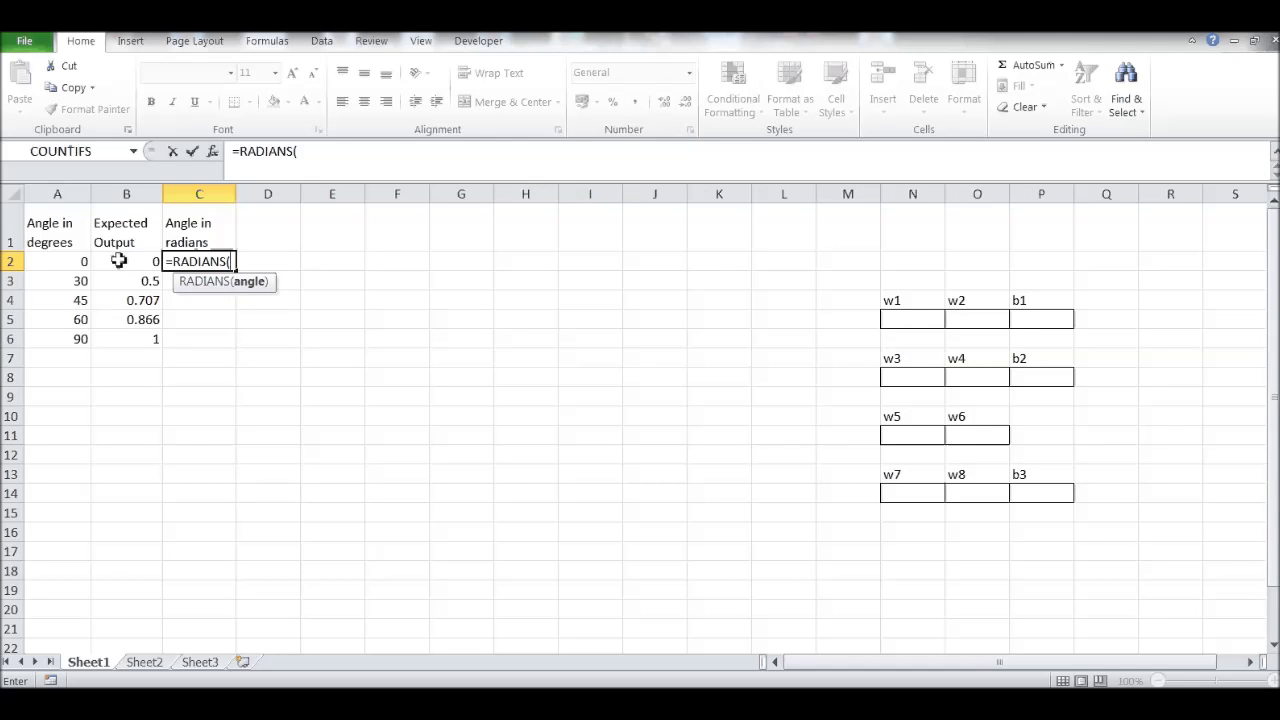
click(85, 261)
key(Return)
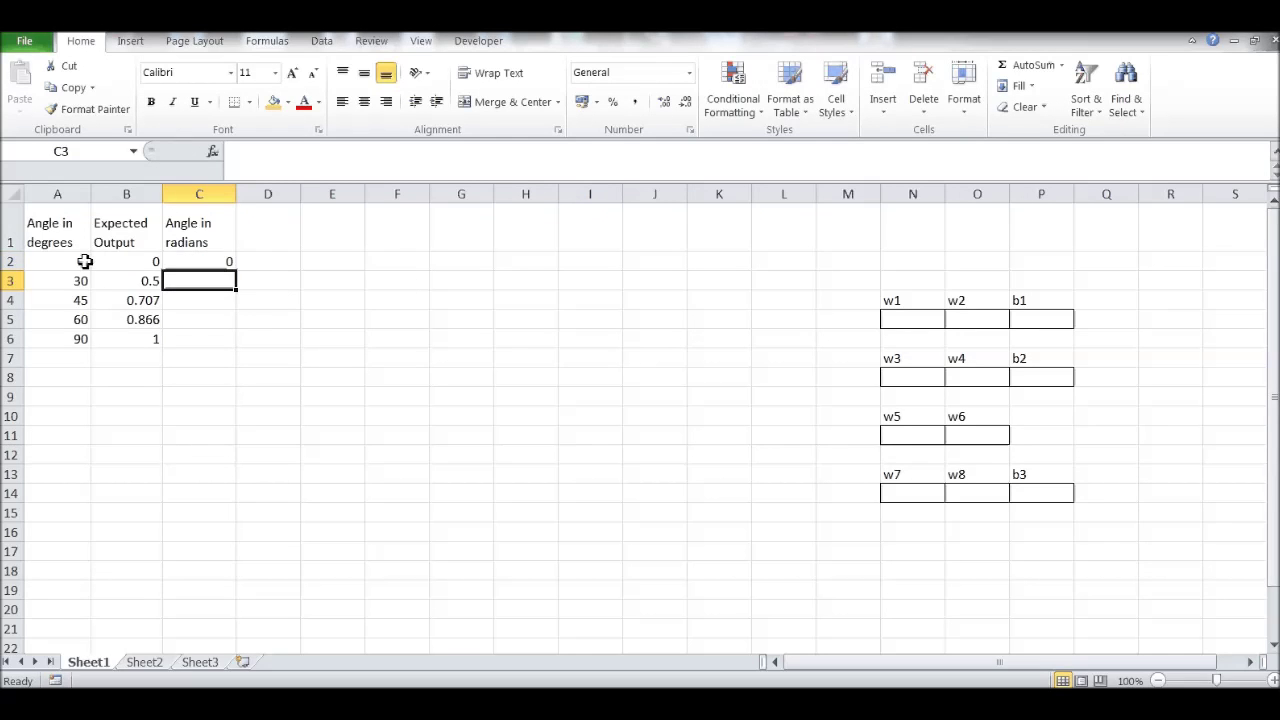
click(222, 262)
double_click(236, 271)
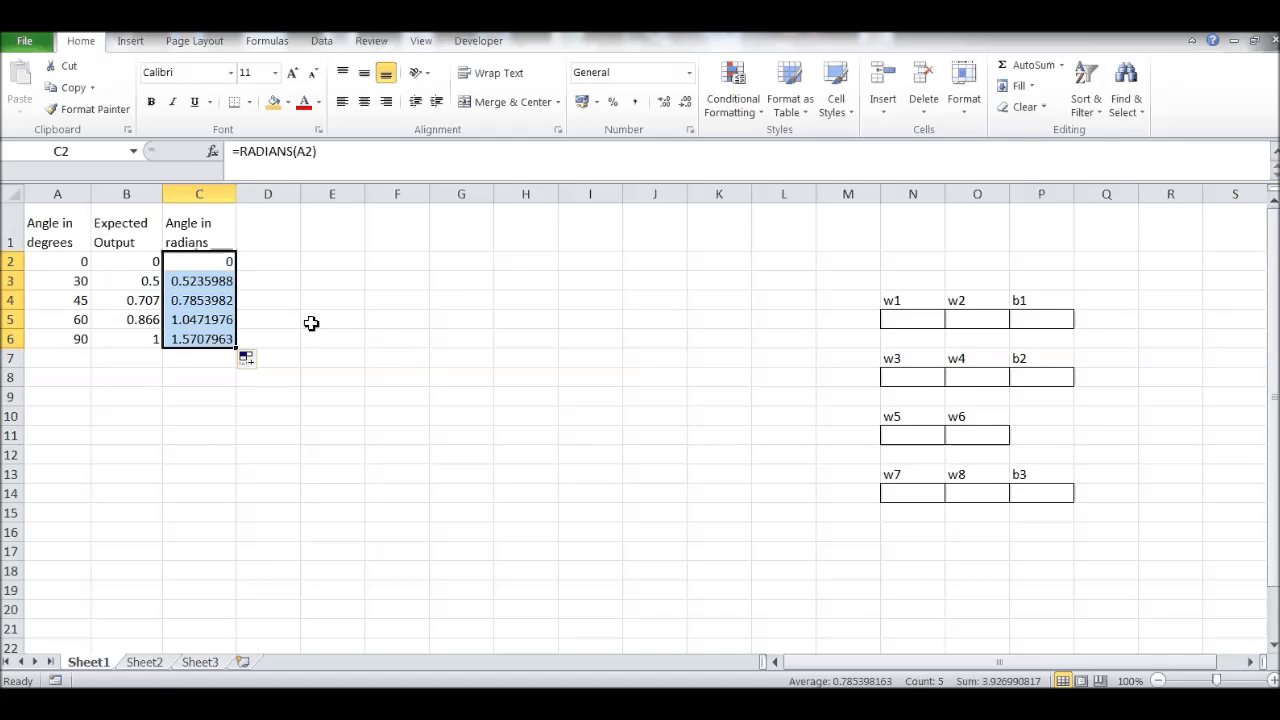
click(314, 323)
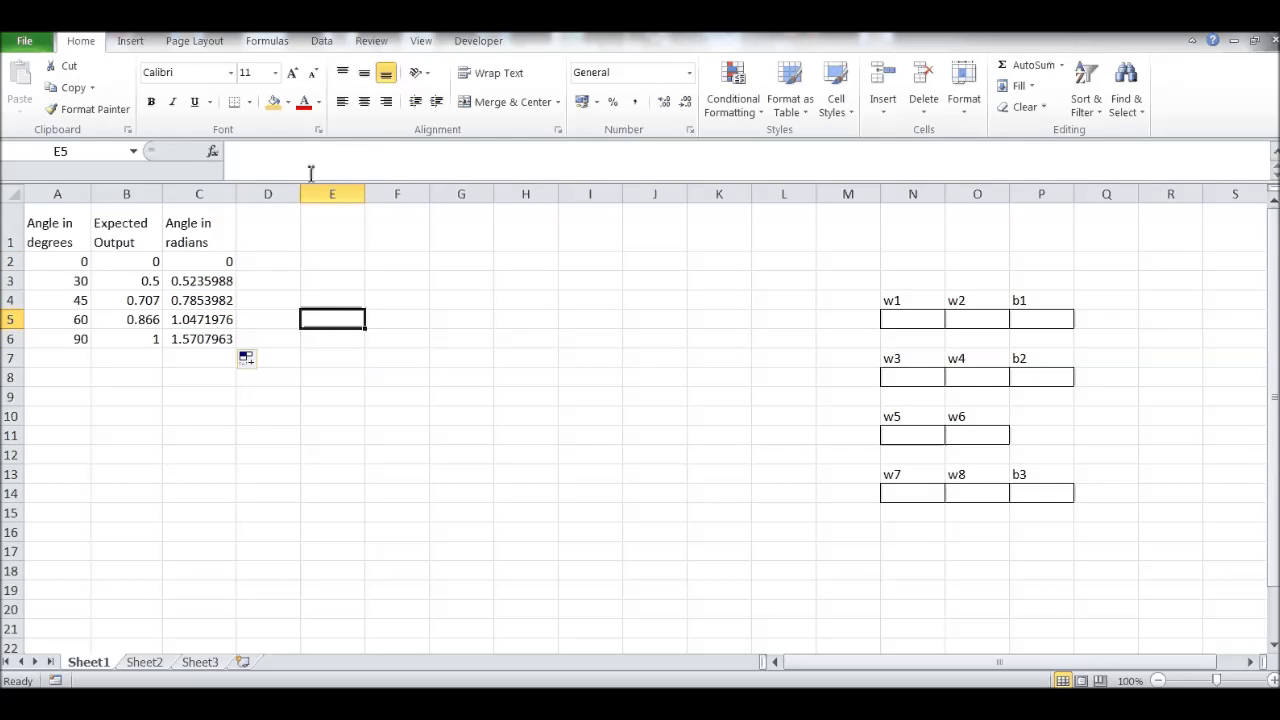
click(477, 45)
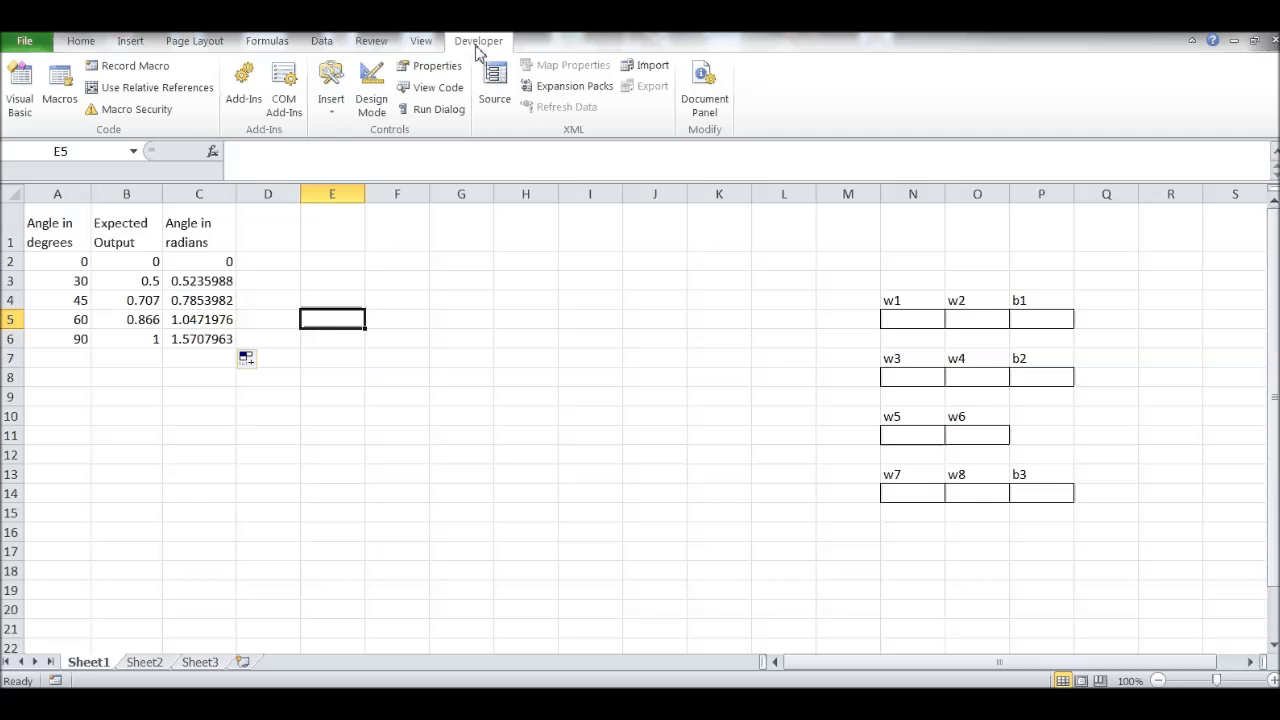
Open the Visual Basic editor and insert a new module into the workbook's project.
click(20, 92)
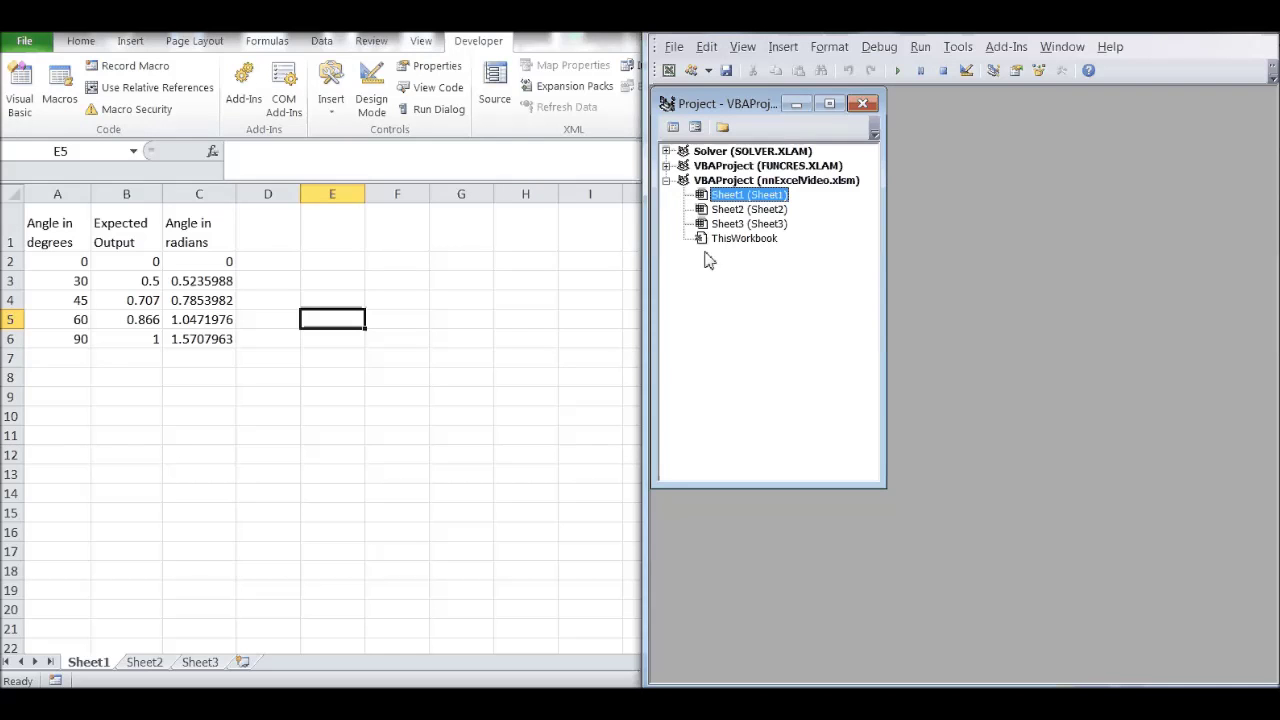
right_click(758, 196)
mouse_move(871, 284)
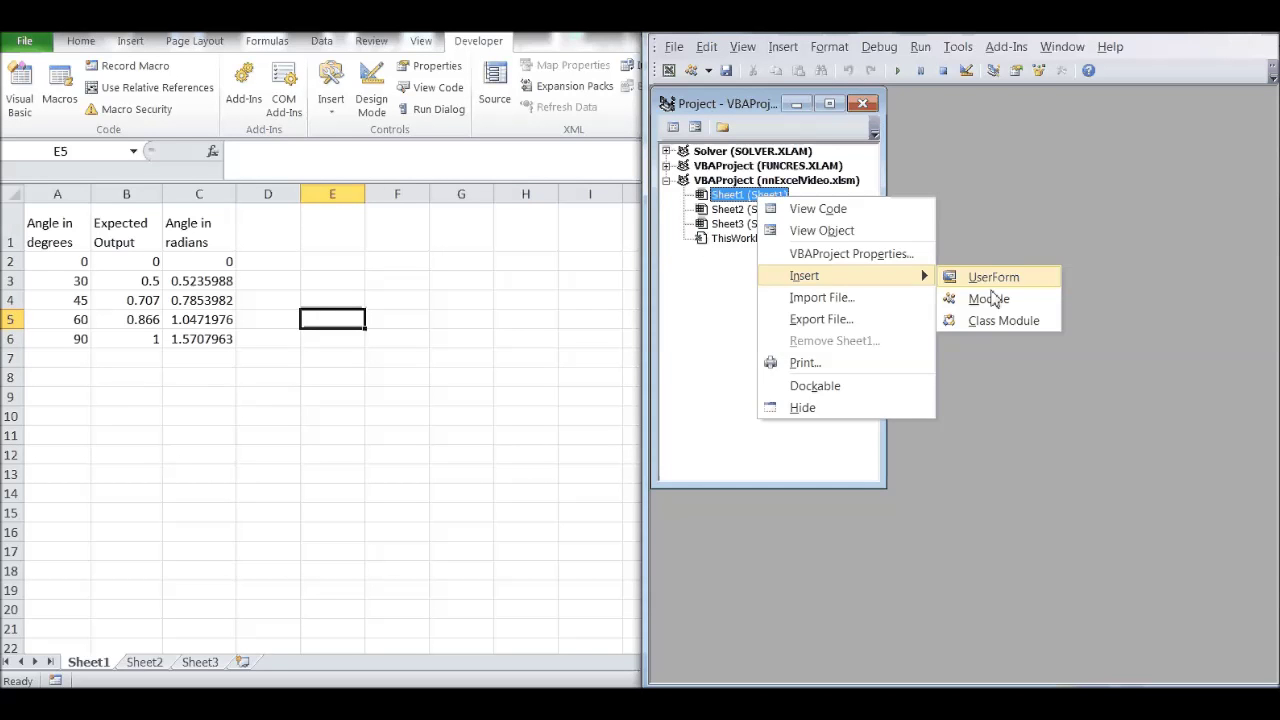
click(992, 299)
Replace Option Explicit with a function sigmoid(t) returning 1/(1+Math.Exp(-t)).
drag(955, 293, 795, 287)
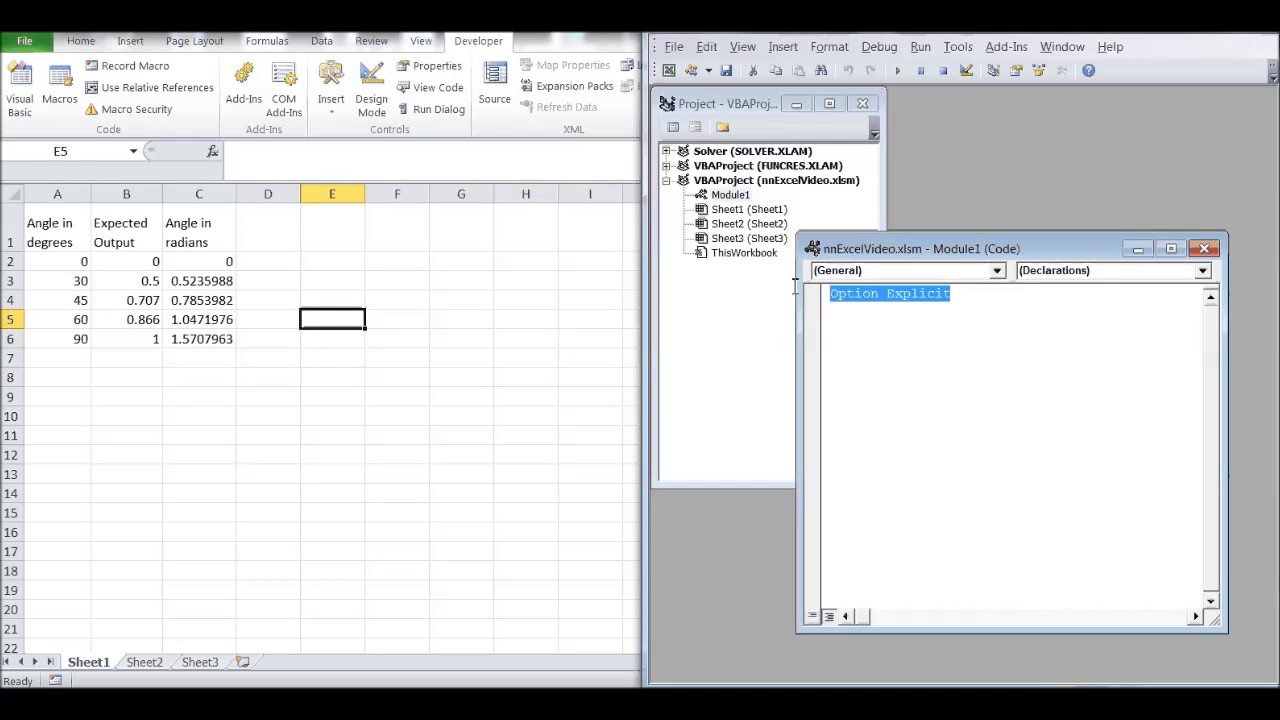
key(Delete)
text(f)
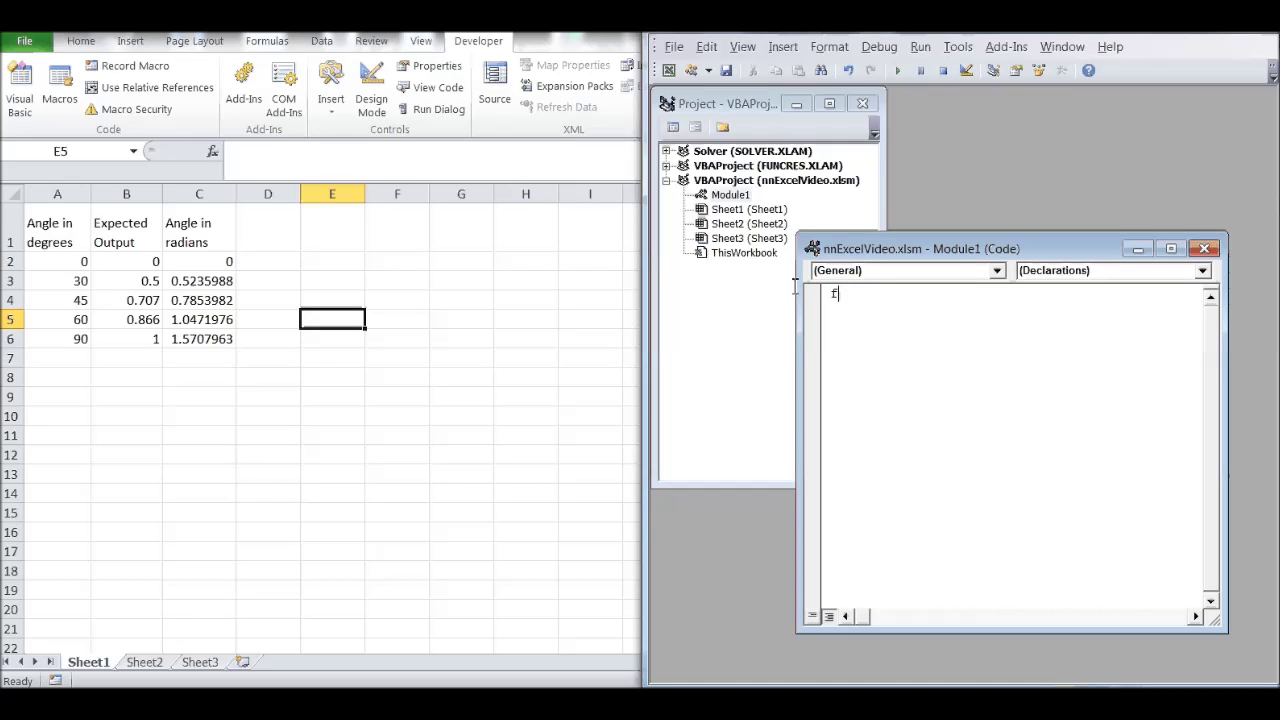
text(unction sigmoid(t))
key(Return)
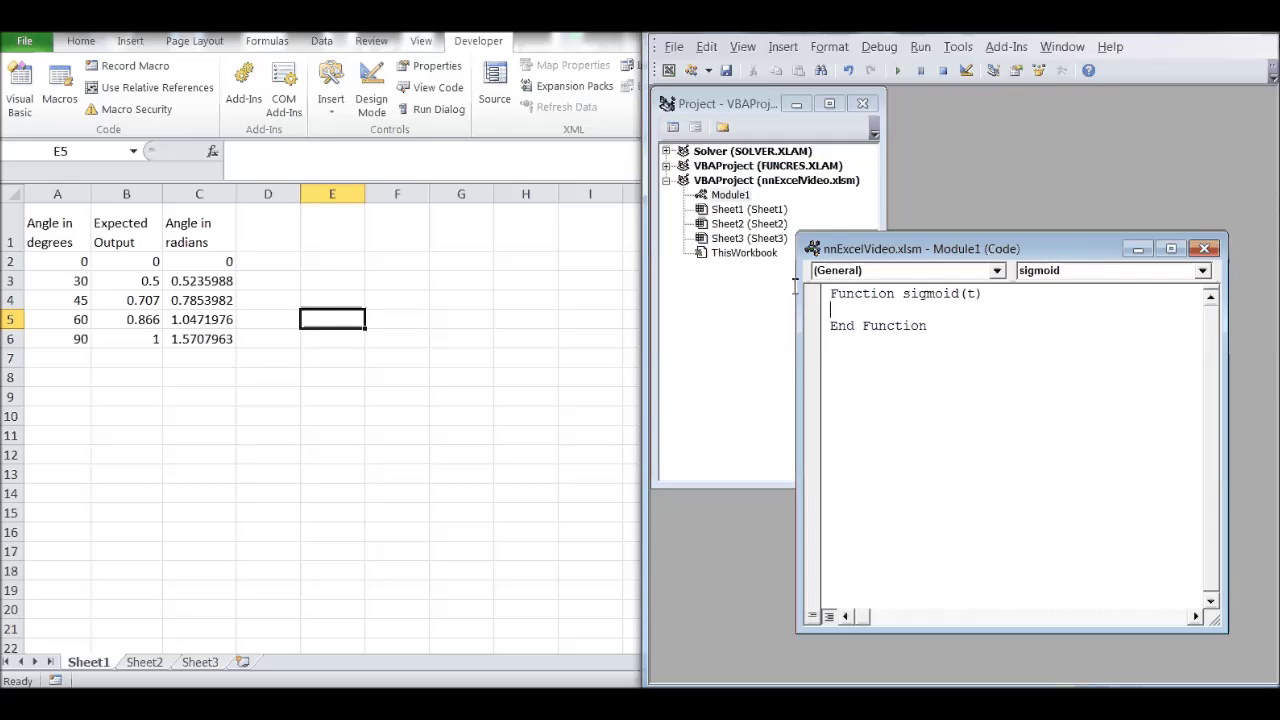
text(sigmoid = 1/(1+math)
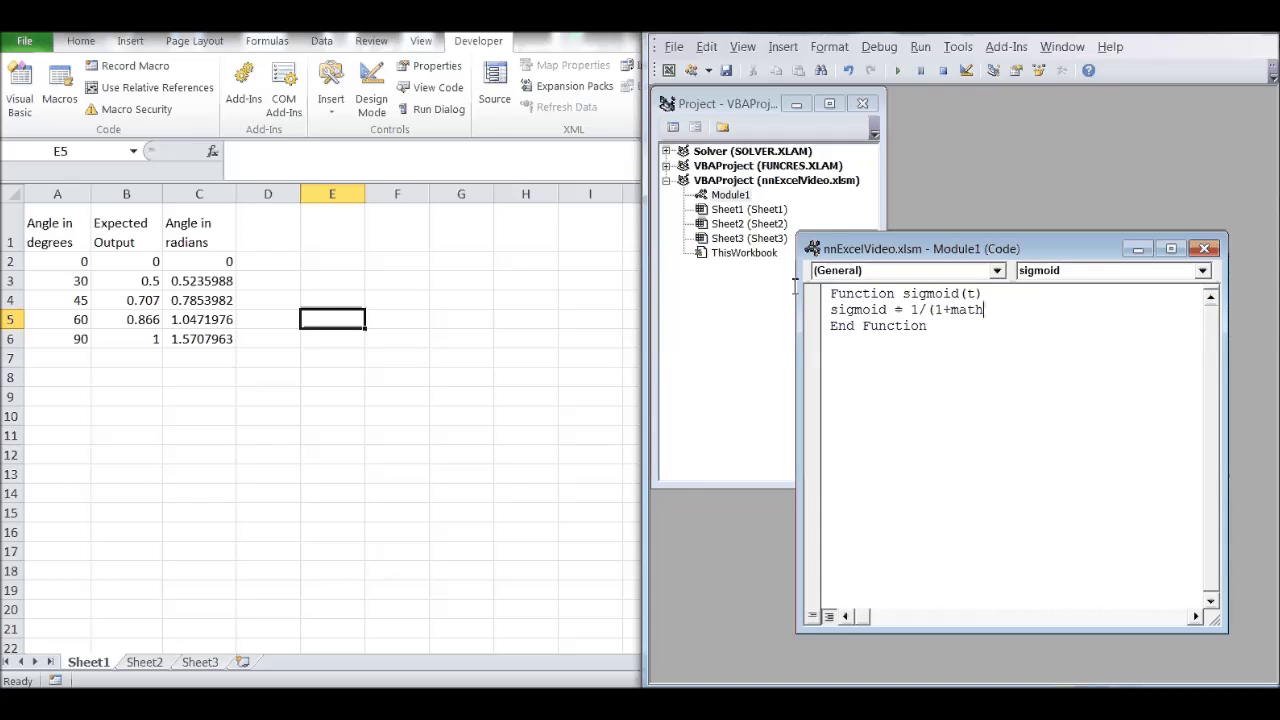
text(.exp()
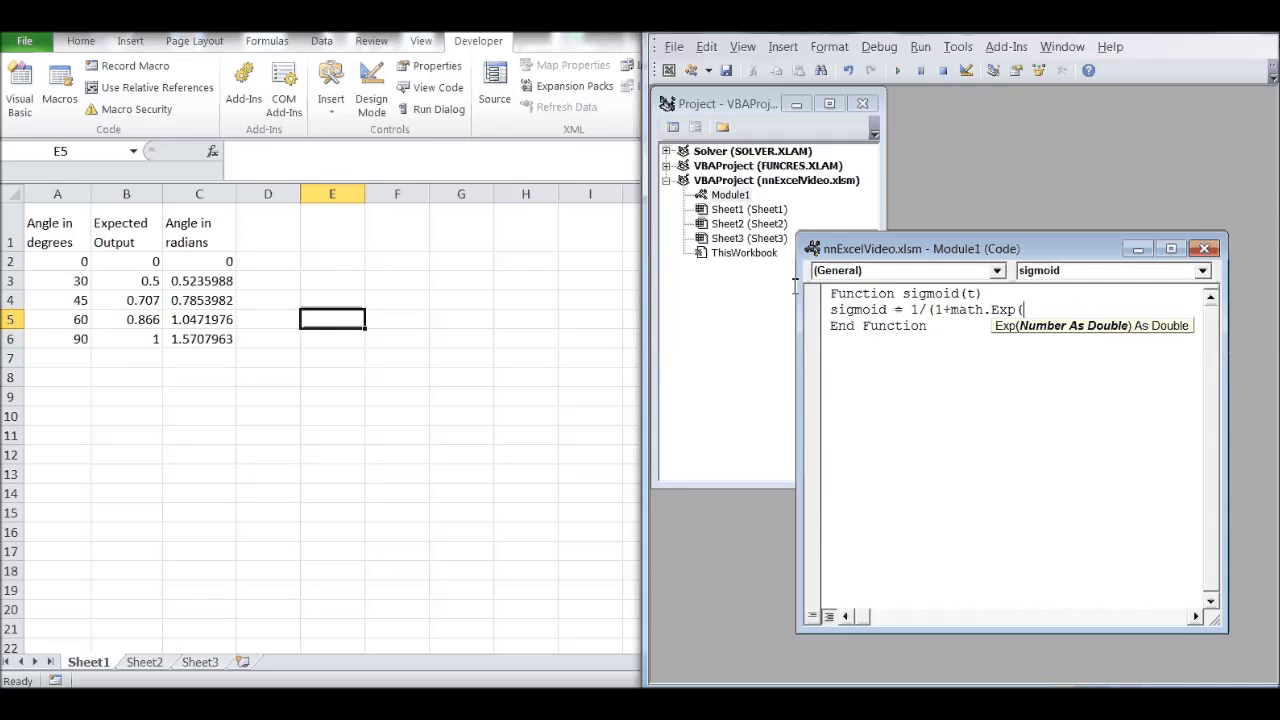
text(-t)))
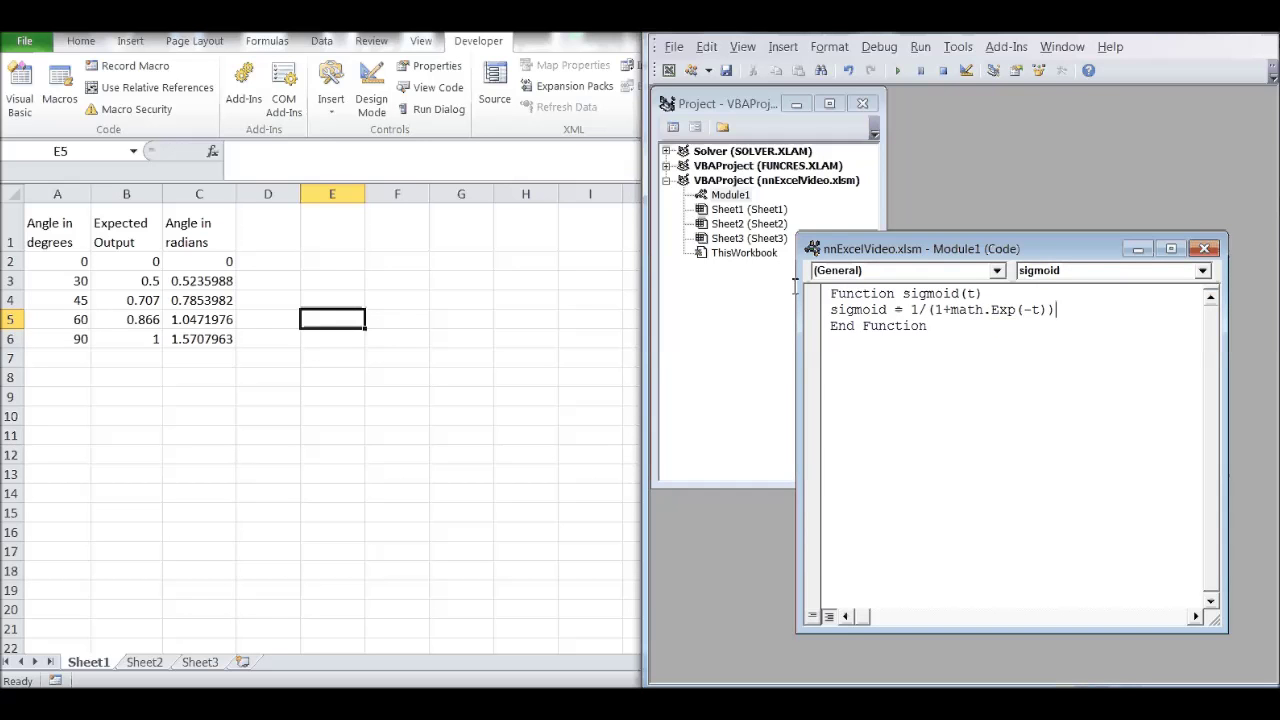
key(Down)
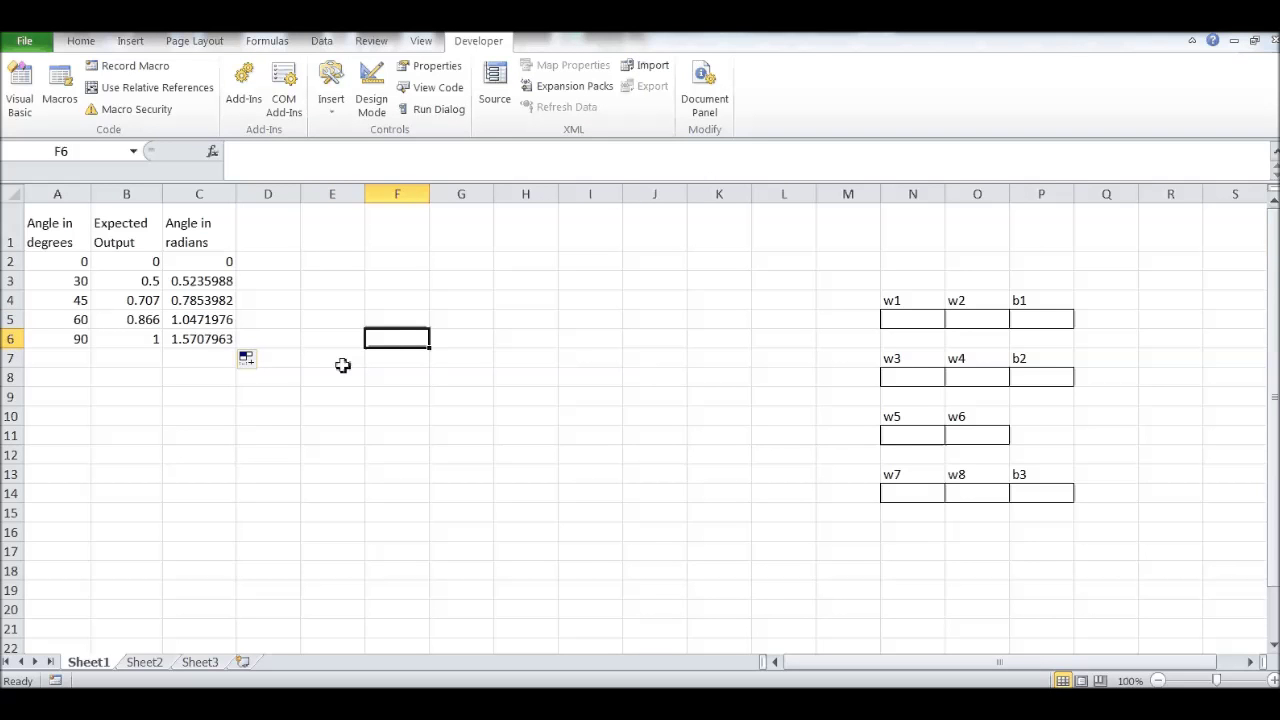
On the Neural Network Structure slide, highlight the n1h1, w1, b1 and Sigmoid labels, then return to Excel.
click(283, 267)
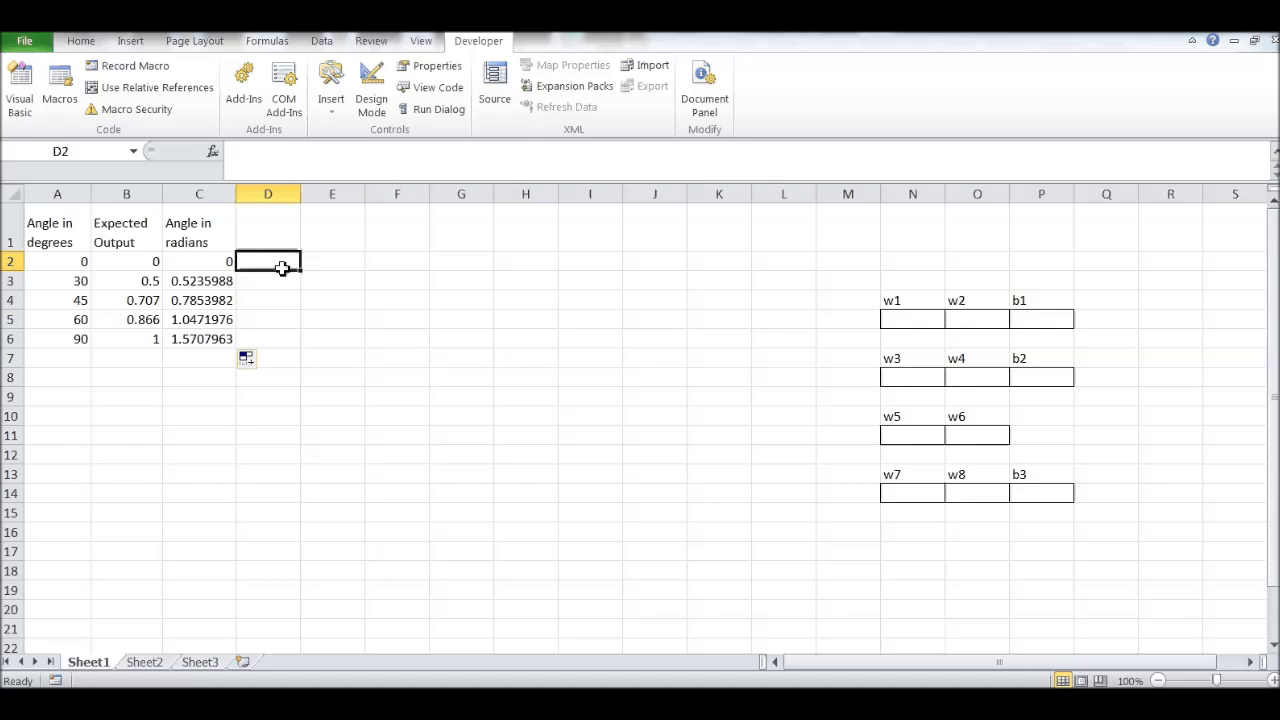
double_click(283, 265)
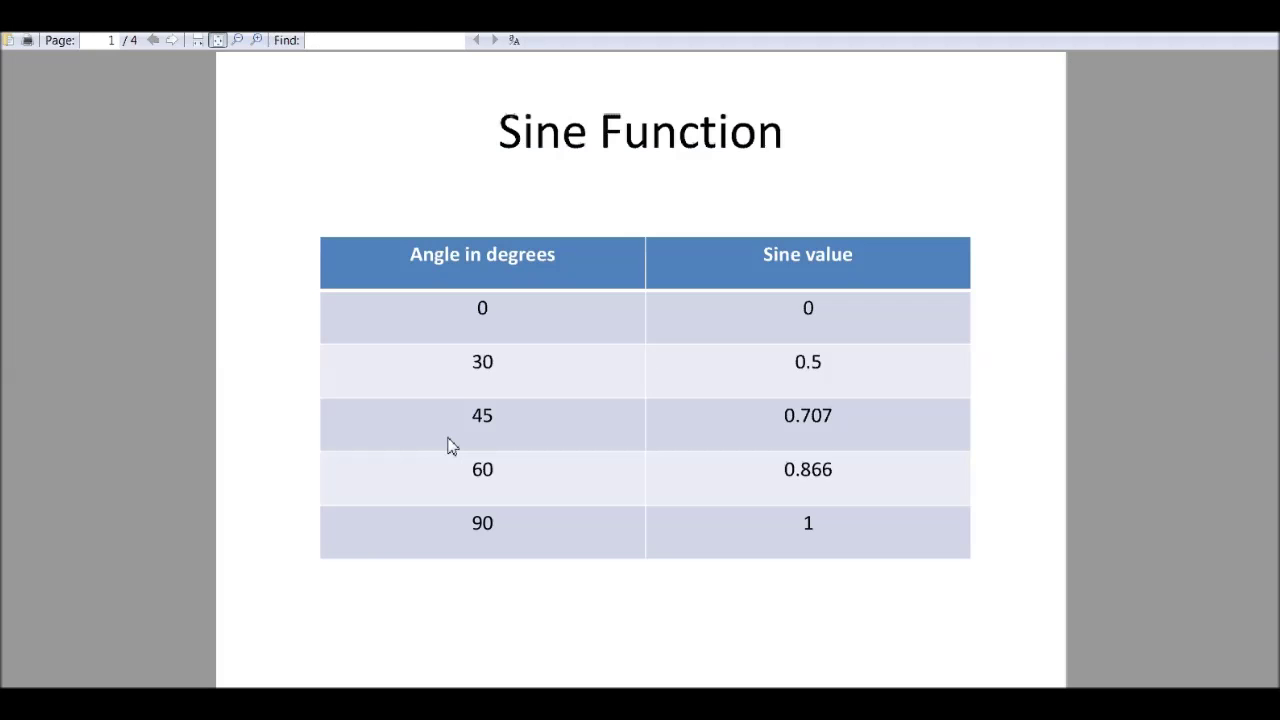
key(End)
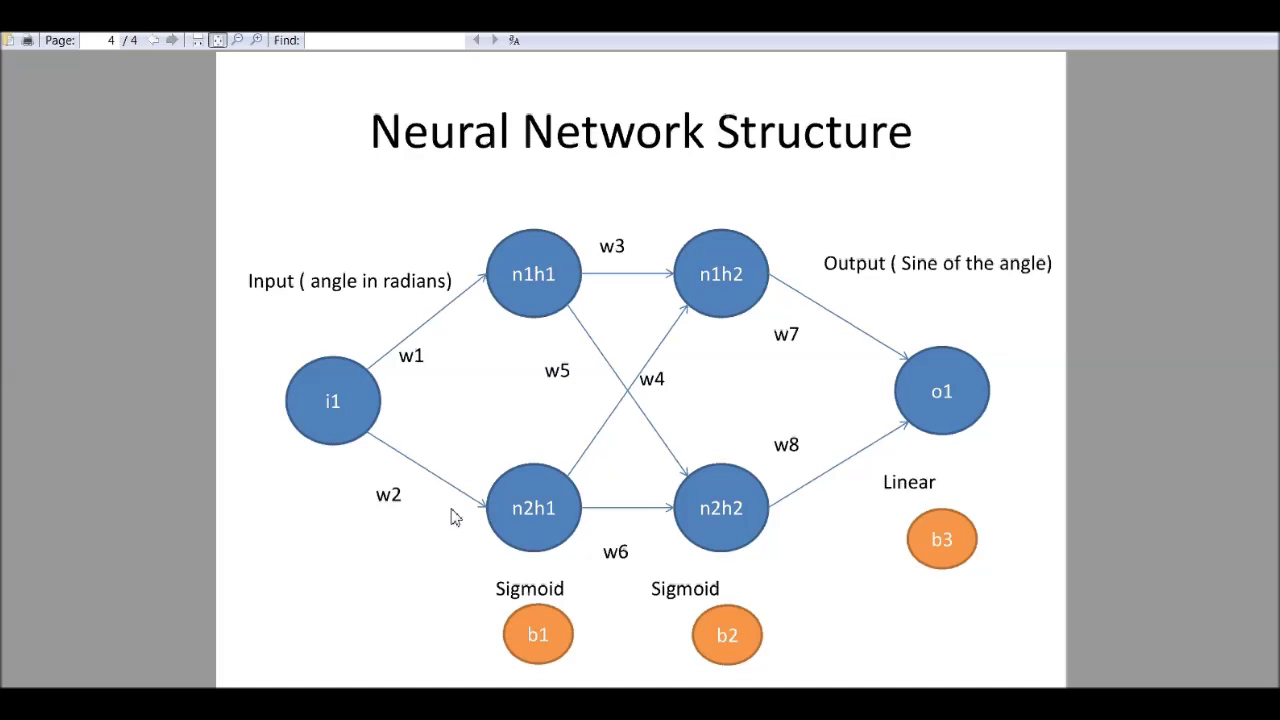
double_click(519, 277)
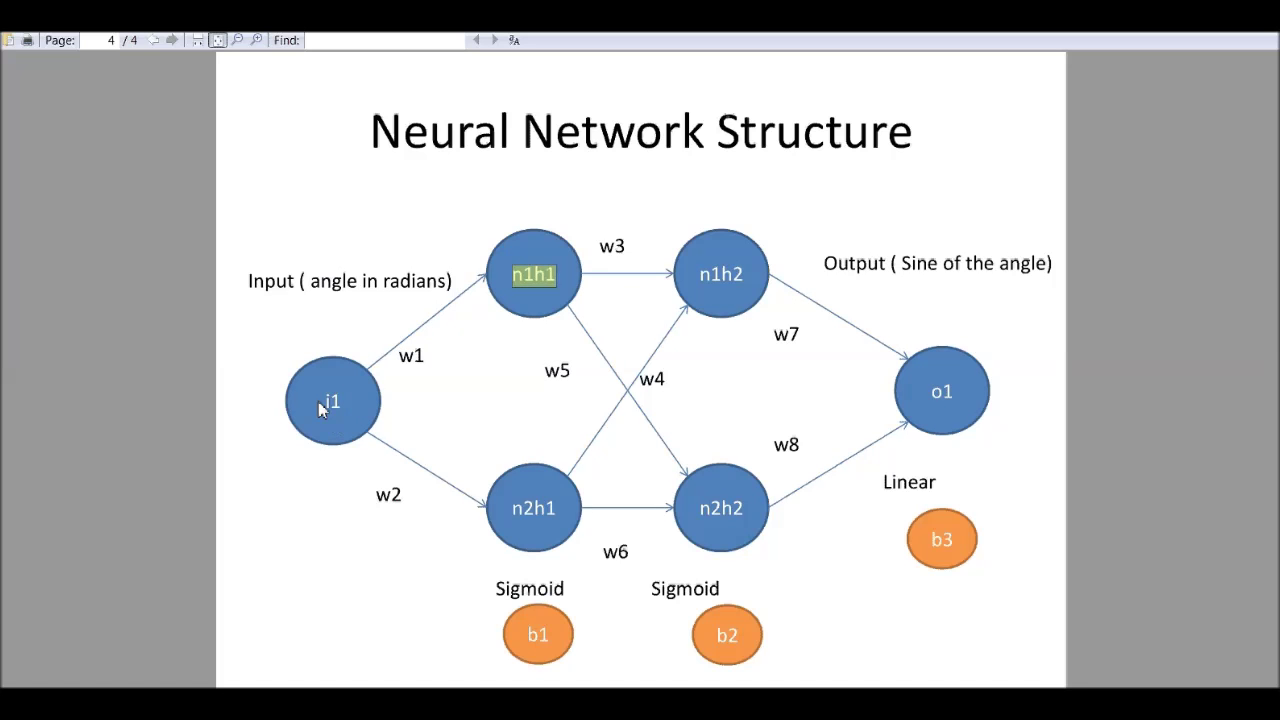
double_click(412, 356)
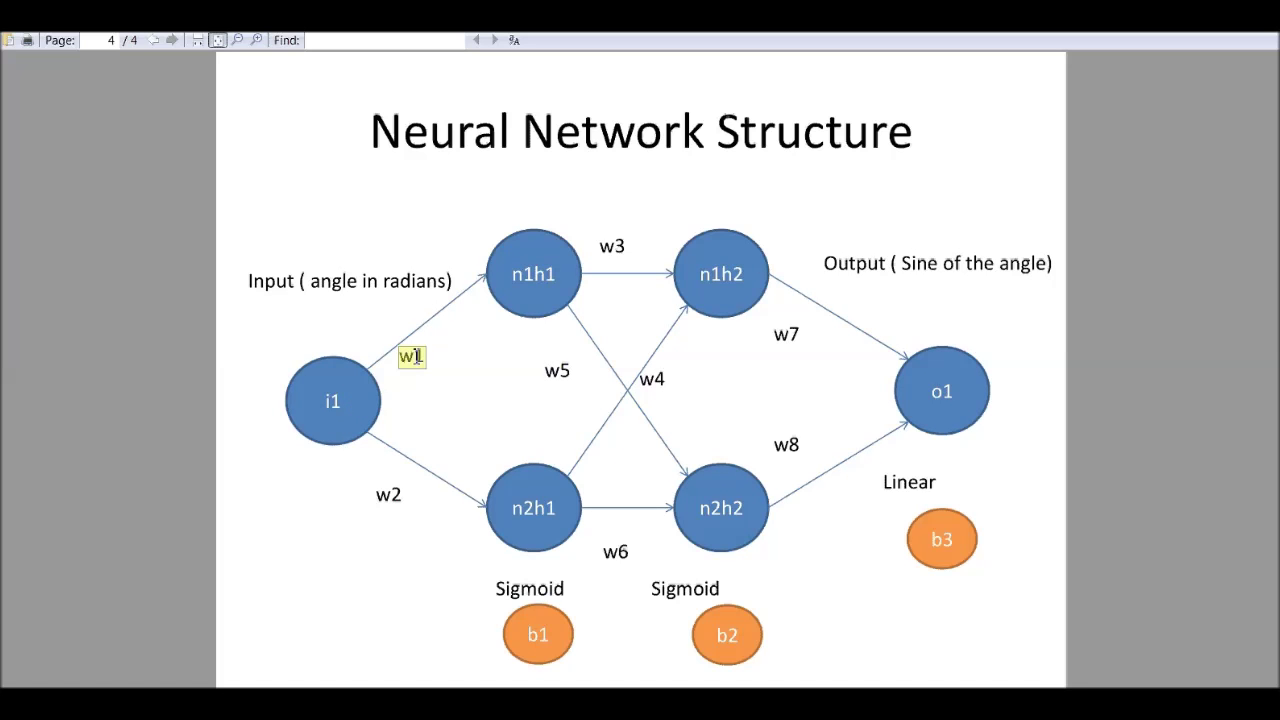
double_click(523, 634)
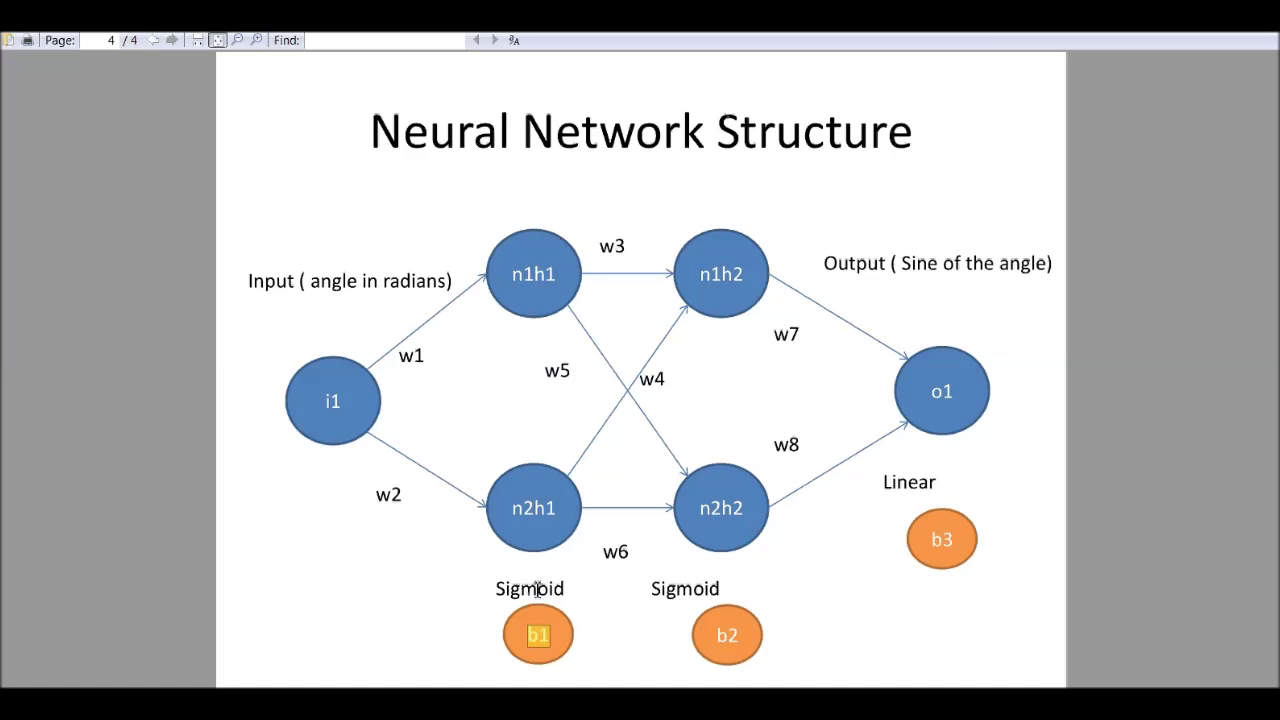
double_click(537, 590)
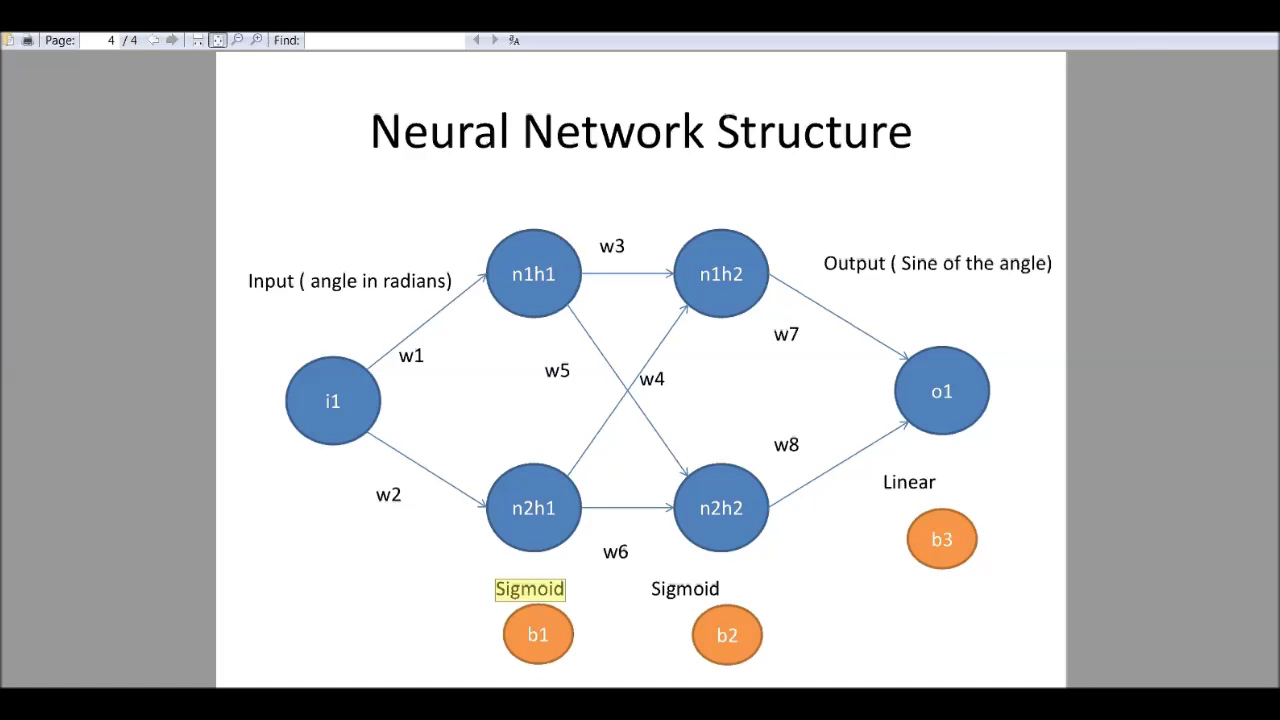
key(alt+Tab)
Enter =sigmoid(C2*N$5-$P$5) in D2, using w1 in N5 and b1 in P5.
click(268, 264)
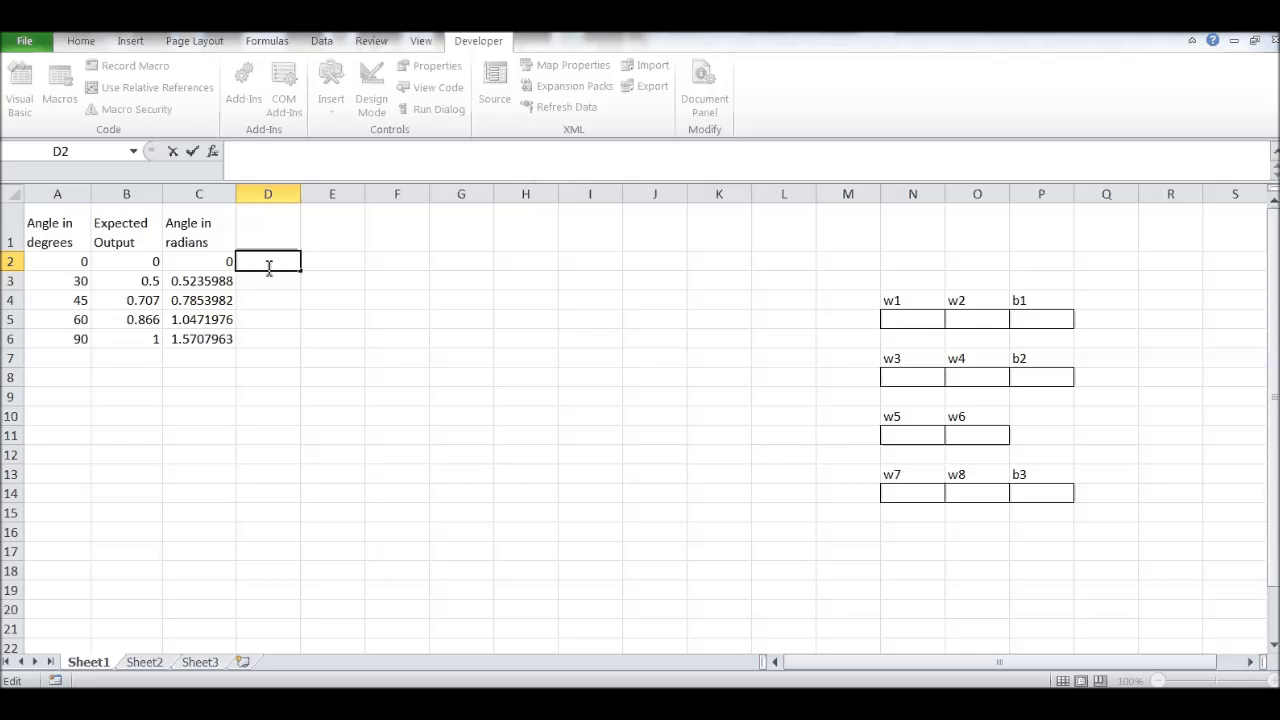
text(=sigmoi)
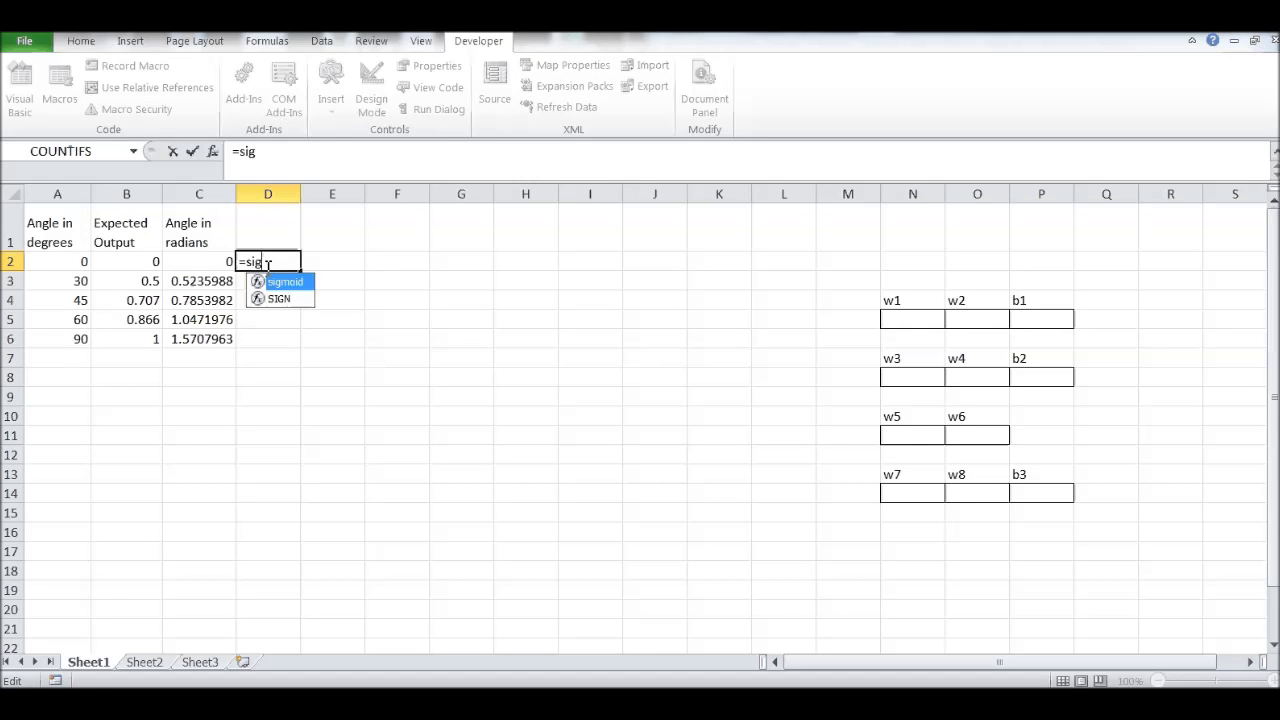
double_click(285, 285)
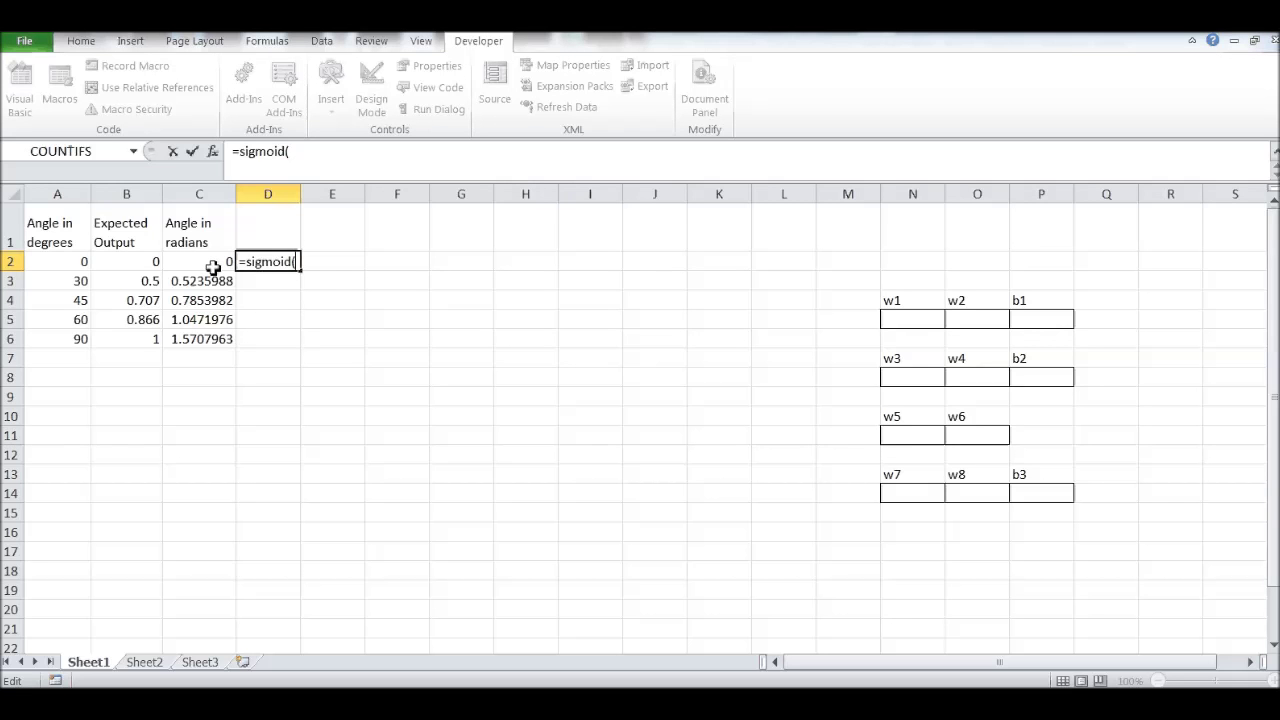
click(211, 268)
text(*)
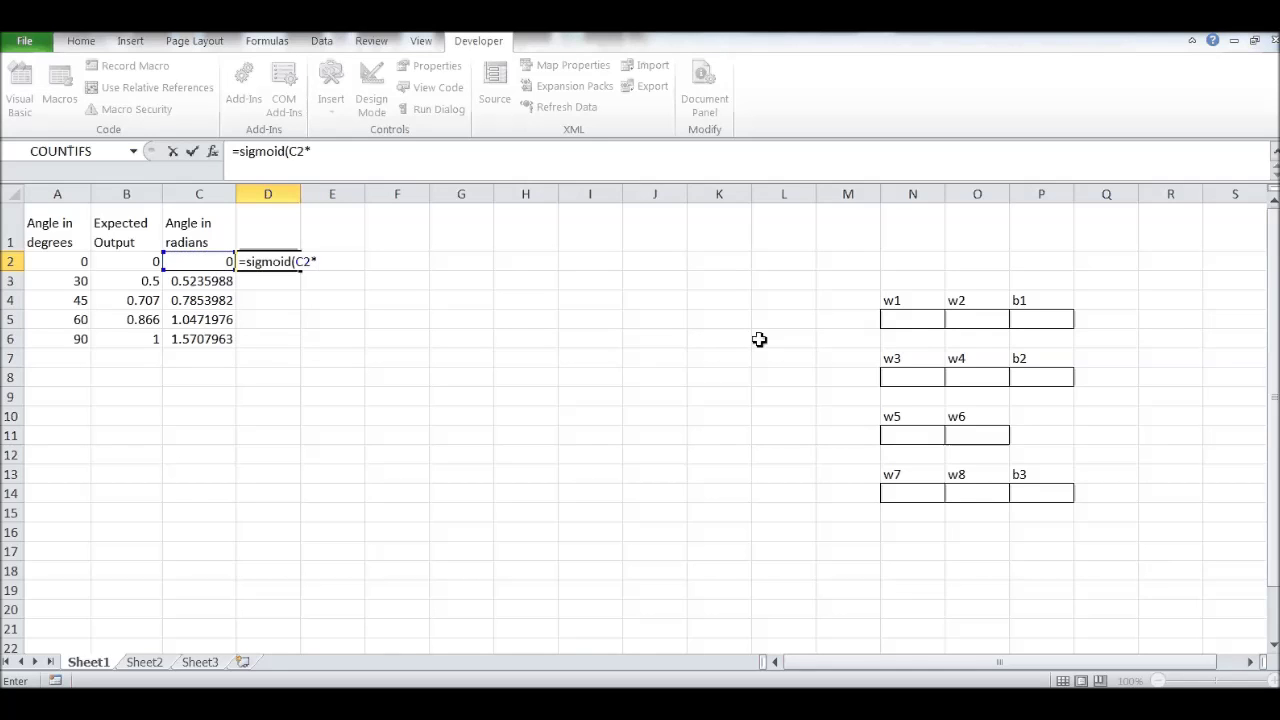
click(904, 317)
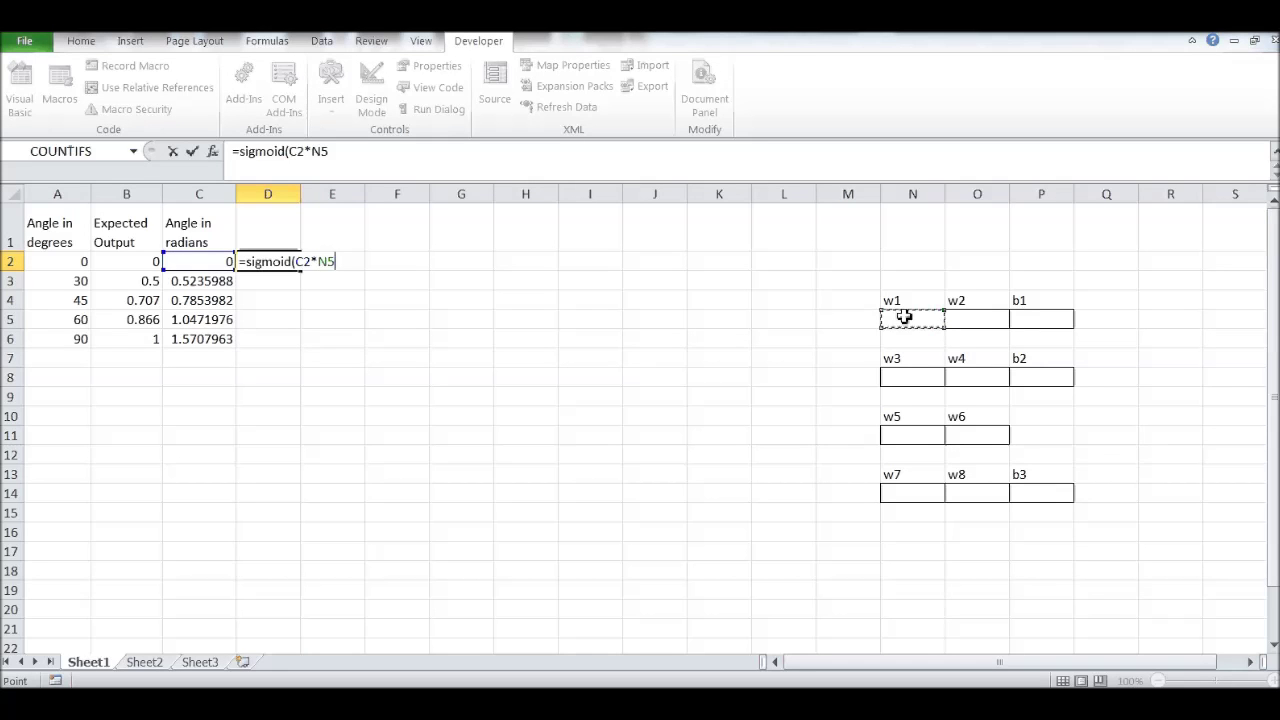
click(330, 262)
text($5-)
click(1057, 326)
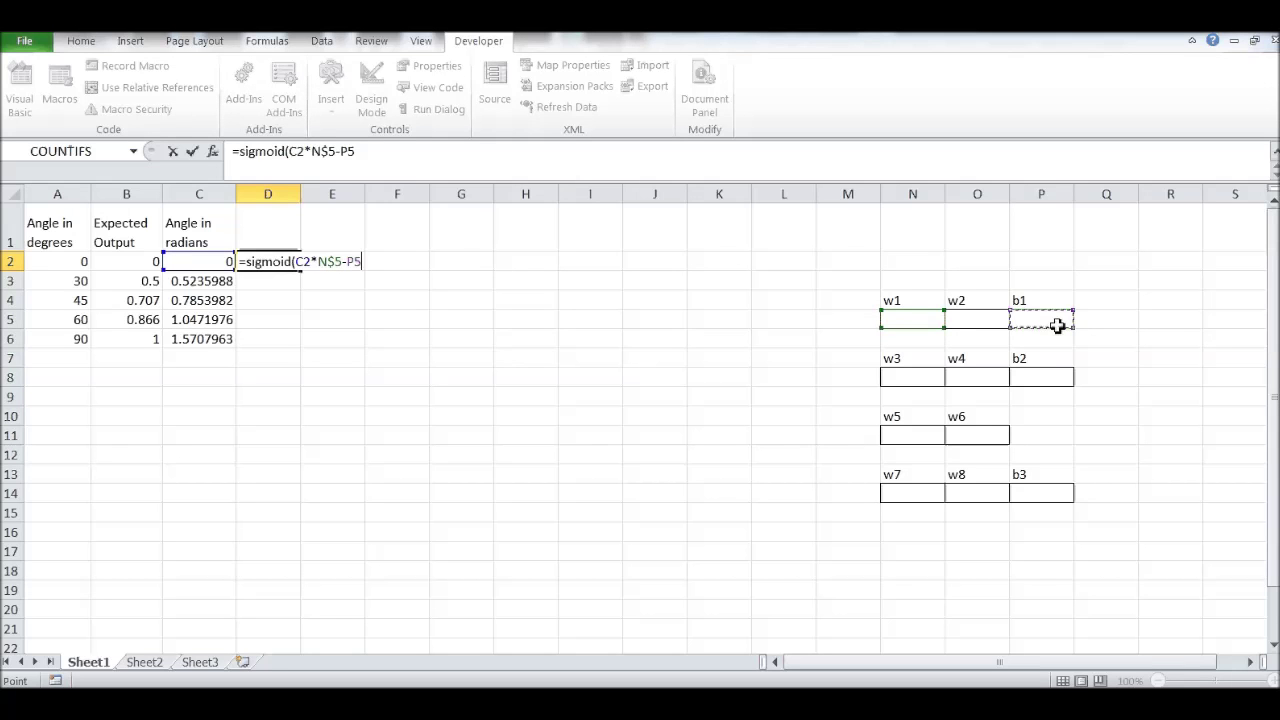
key(F4)
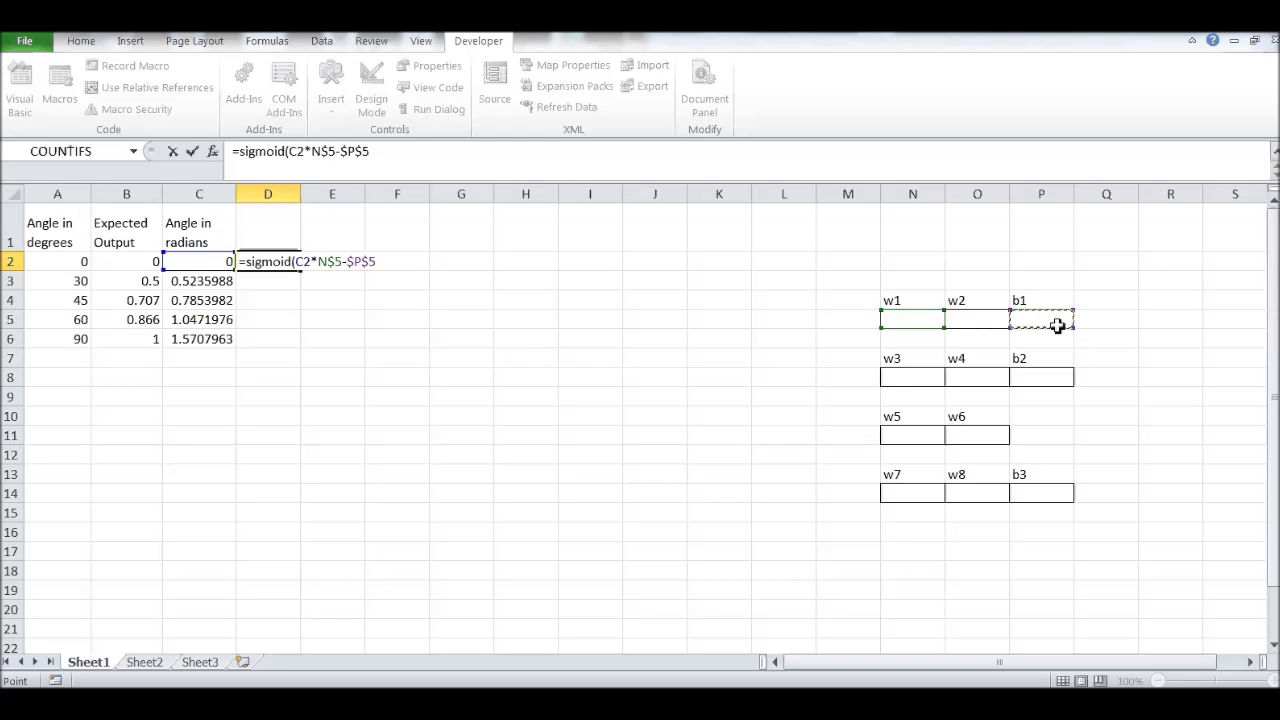
text())
key(Return)
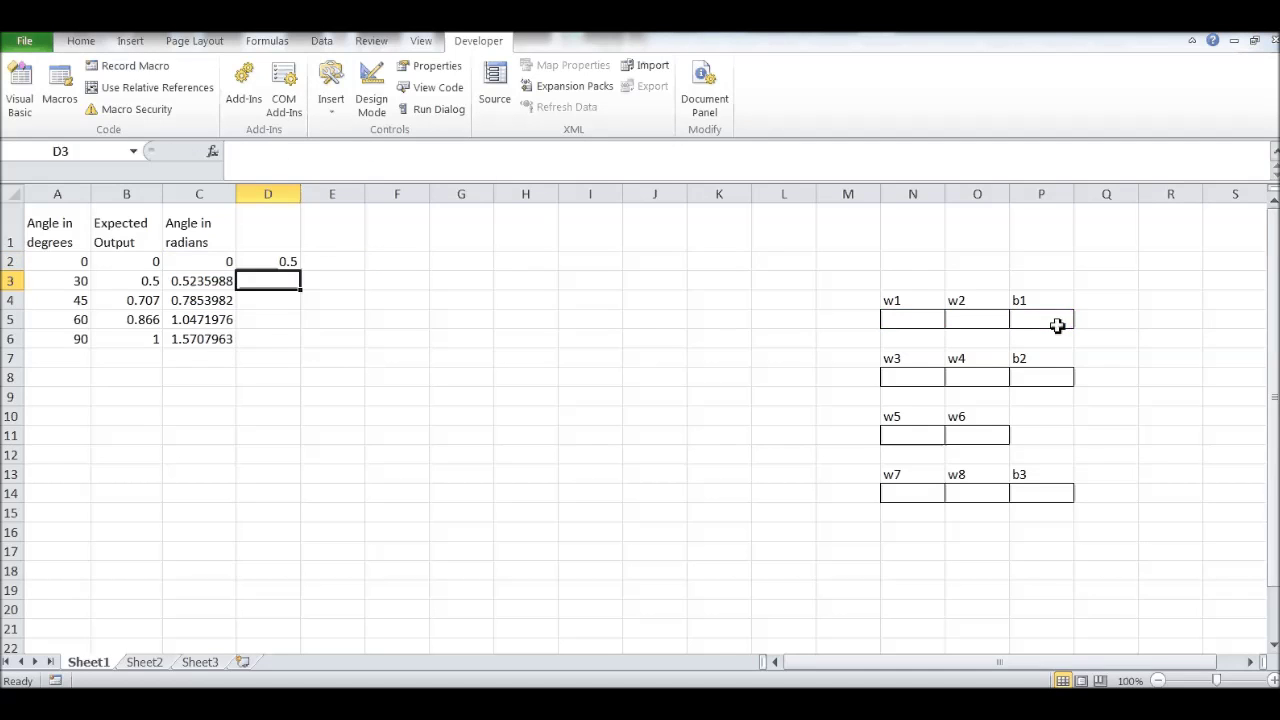
Fill the D2 formula down to D6 and head column D with n1h1.
click(290, 262)
double_click(300, 271)
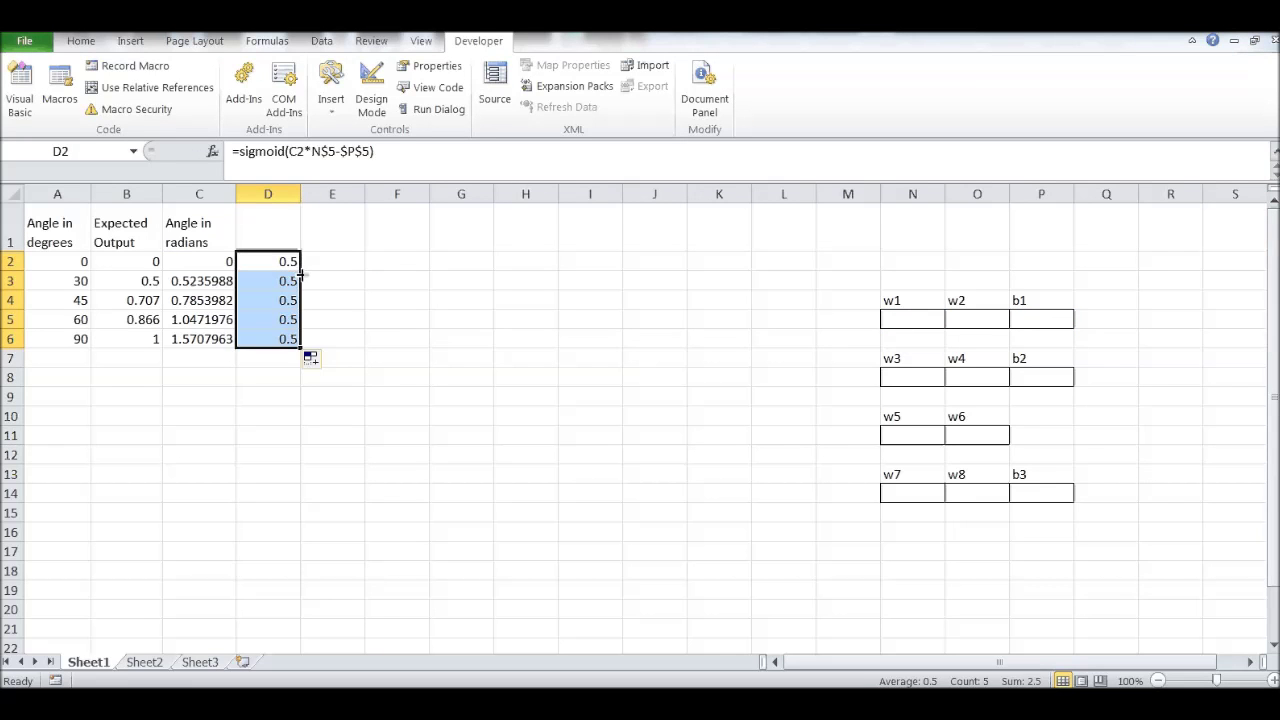
click(281, 223)
text(n1h1)
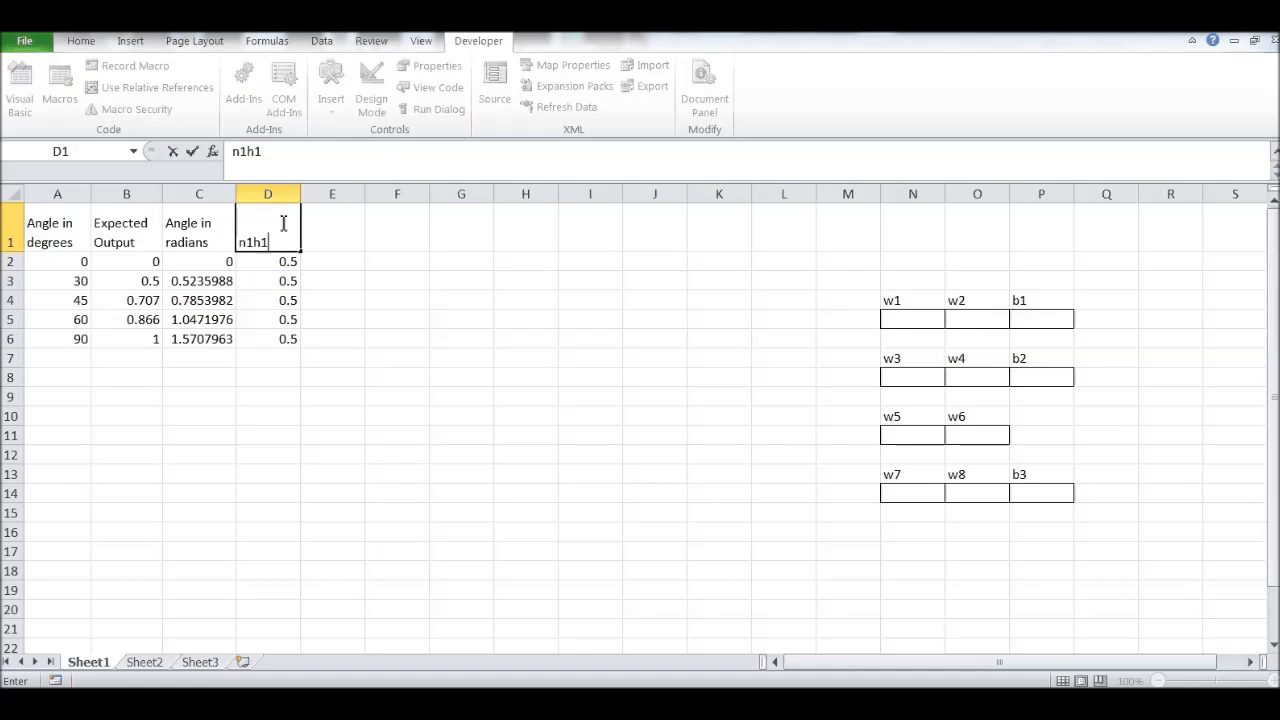
key(Return)
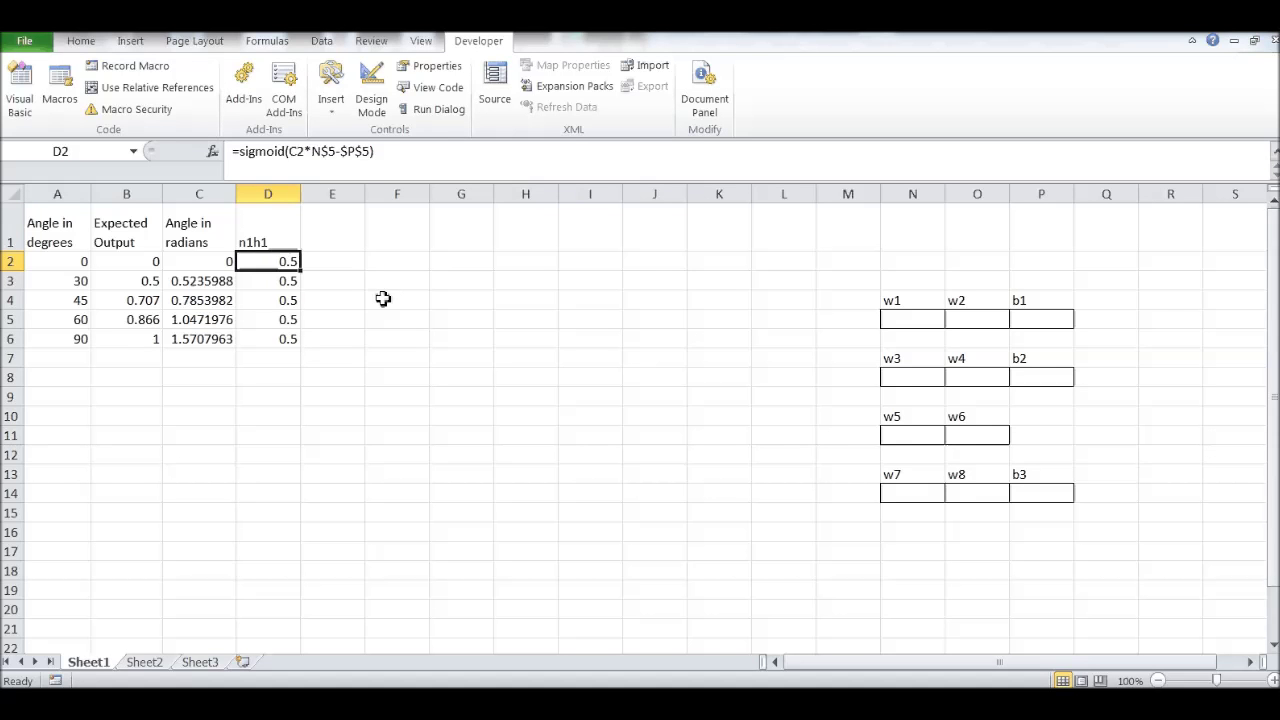
Enter =RAND() in N5 and paste it into O5:P5, N8:P8, N11:O11 and N14:P14.
click(900, 315)
text(=rand())
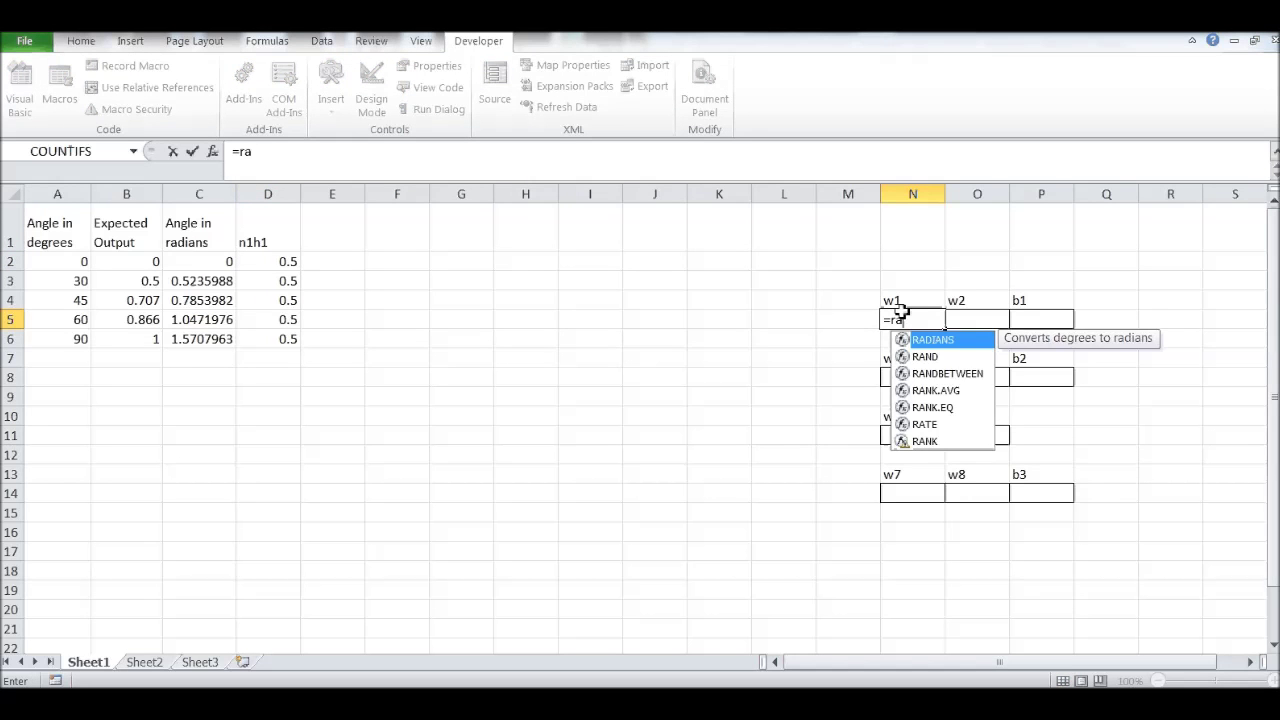
key(Return)
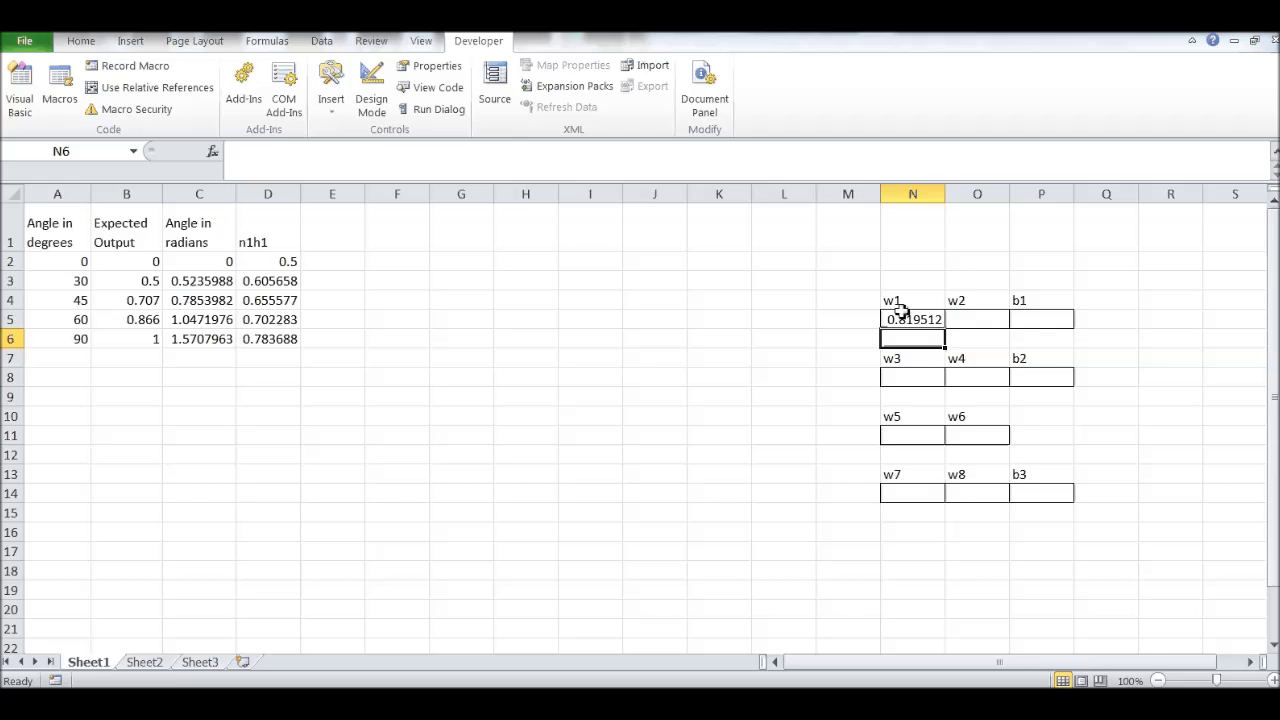
click(900, 316)
key(ctrl+c)
drag(960, 319, 1063, 317)
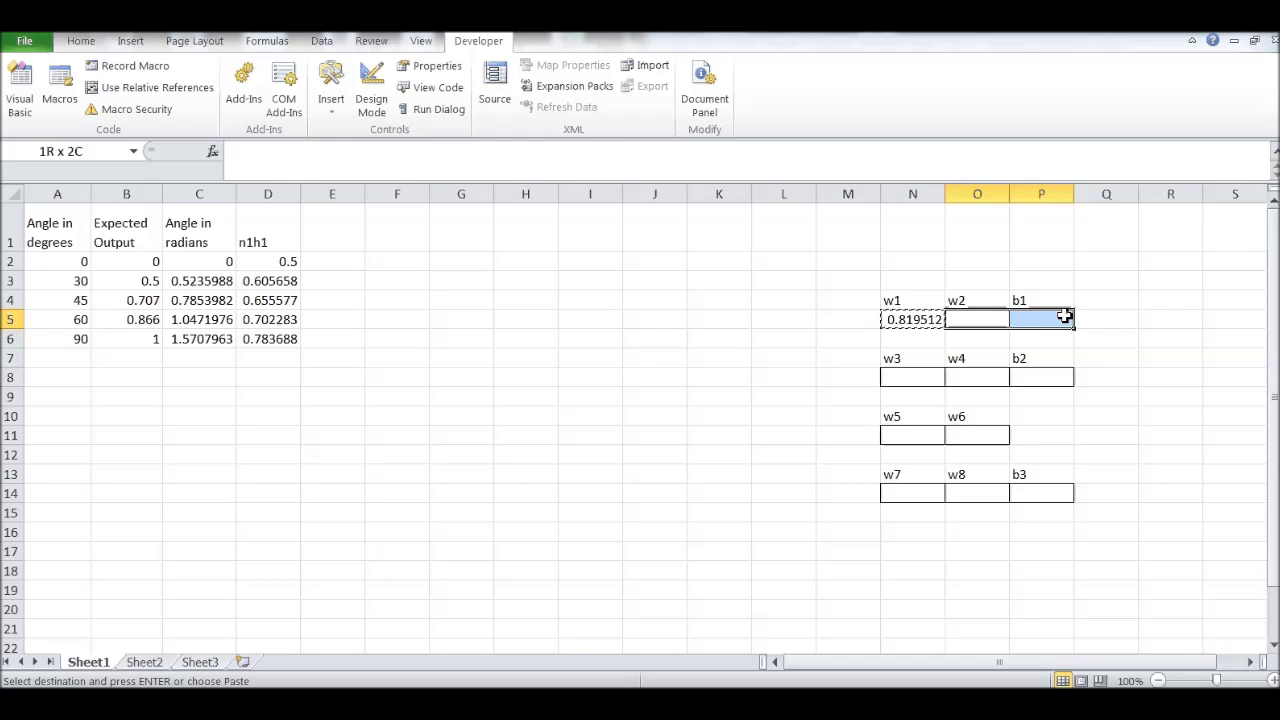
key(ctrl+v)
drag(925, 376, 1037, 375)
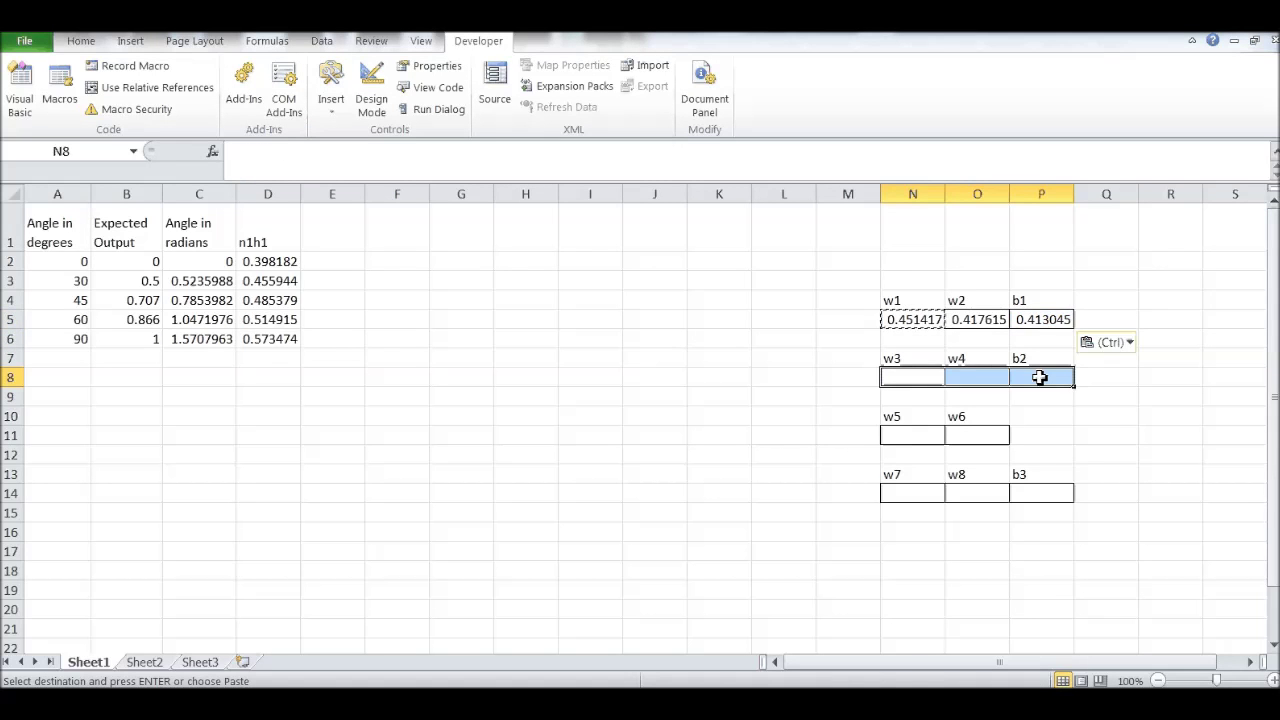
key(ctrl+v)
drag(905, 435, 978, 435)
key(ctrl+v)
drag(913, 500, 897, 283)
key(ctrl+v)
Copy the whole weights and biases block and paste it back as fixed values.
right_click(900, 288)
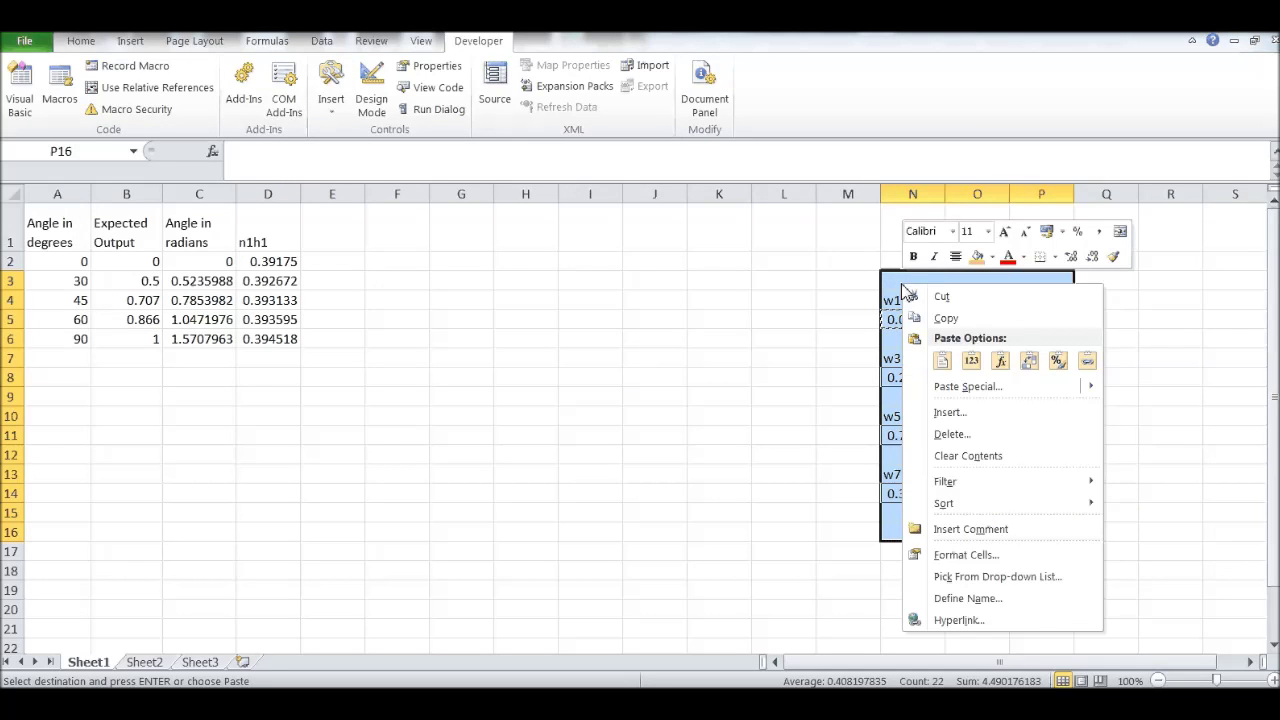
click(946, 317)
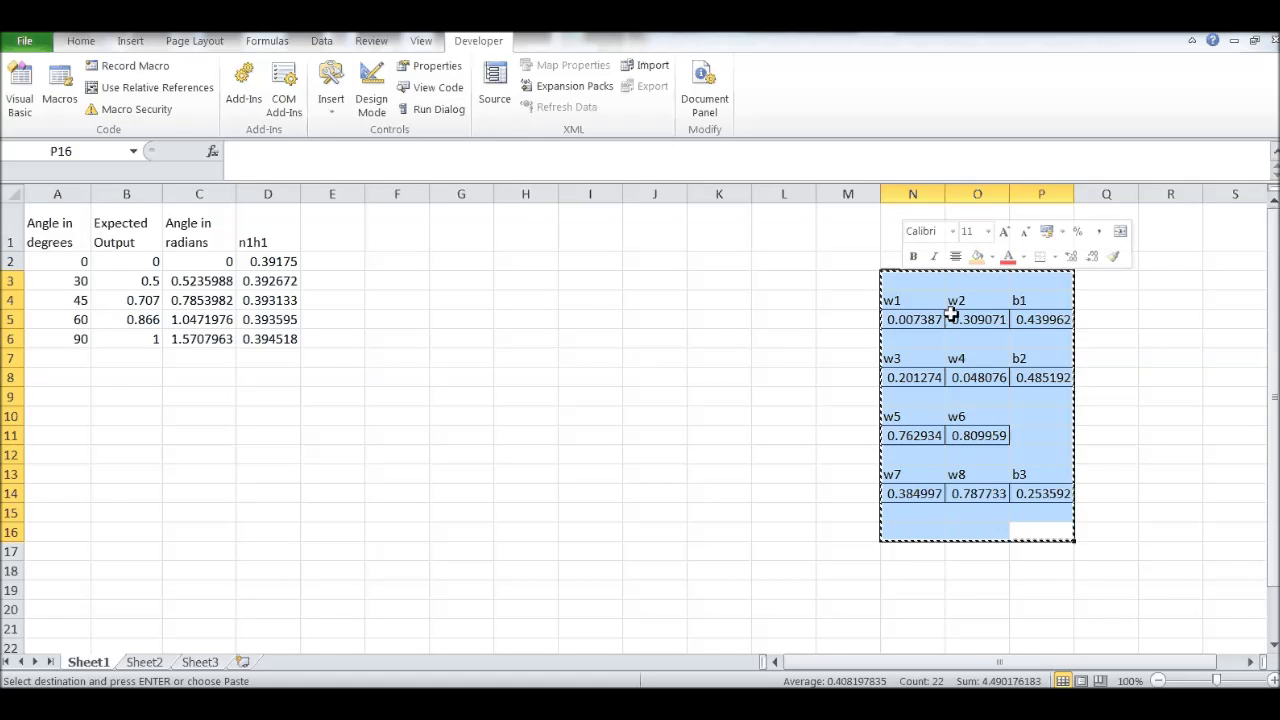
right_click(955, 308)
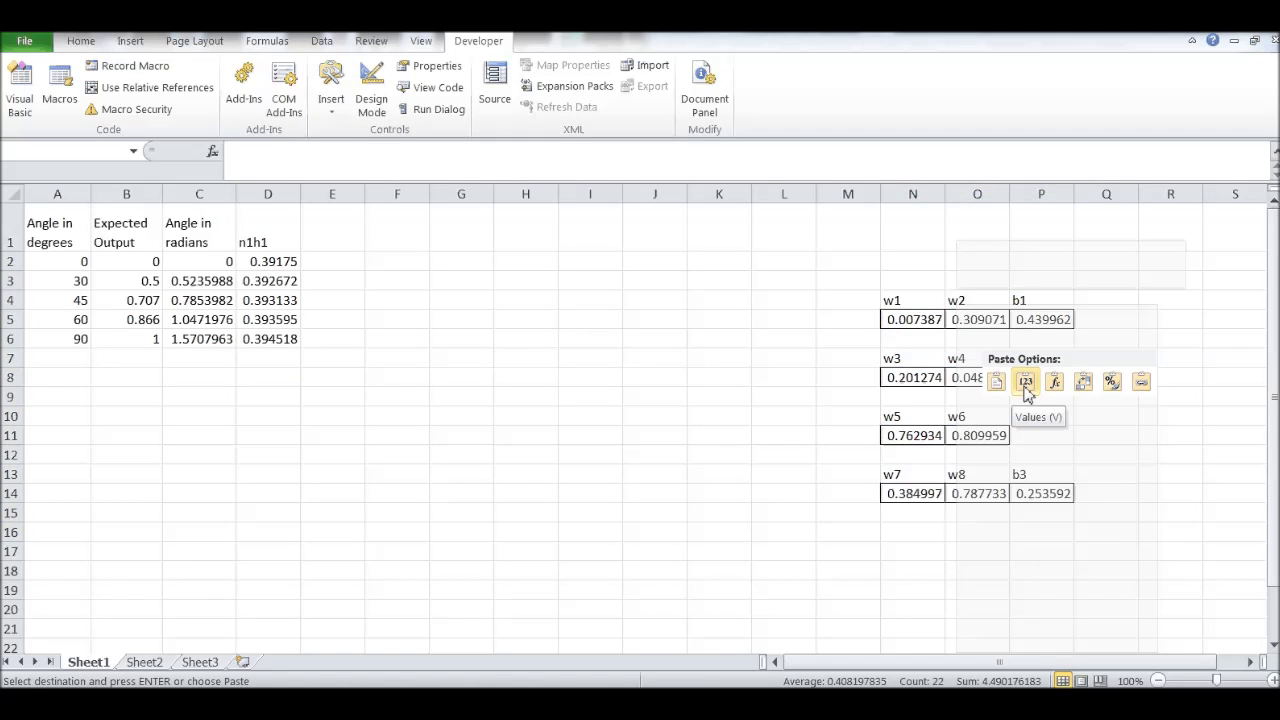
click(1025, 381)
click(1170, 435)
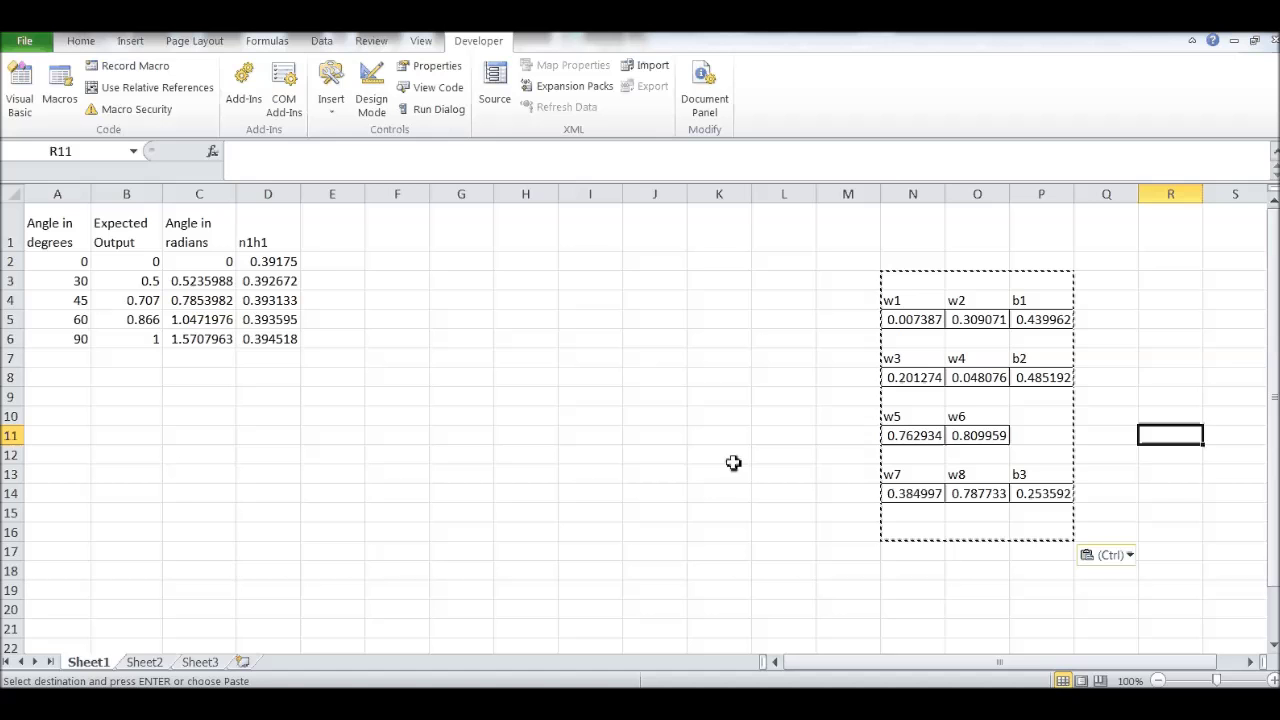
Head column E n2h1 and copy the D2 sigmoid formula into E2:E6, giving about 0.421.
click(337, 261)
click(332, 230)
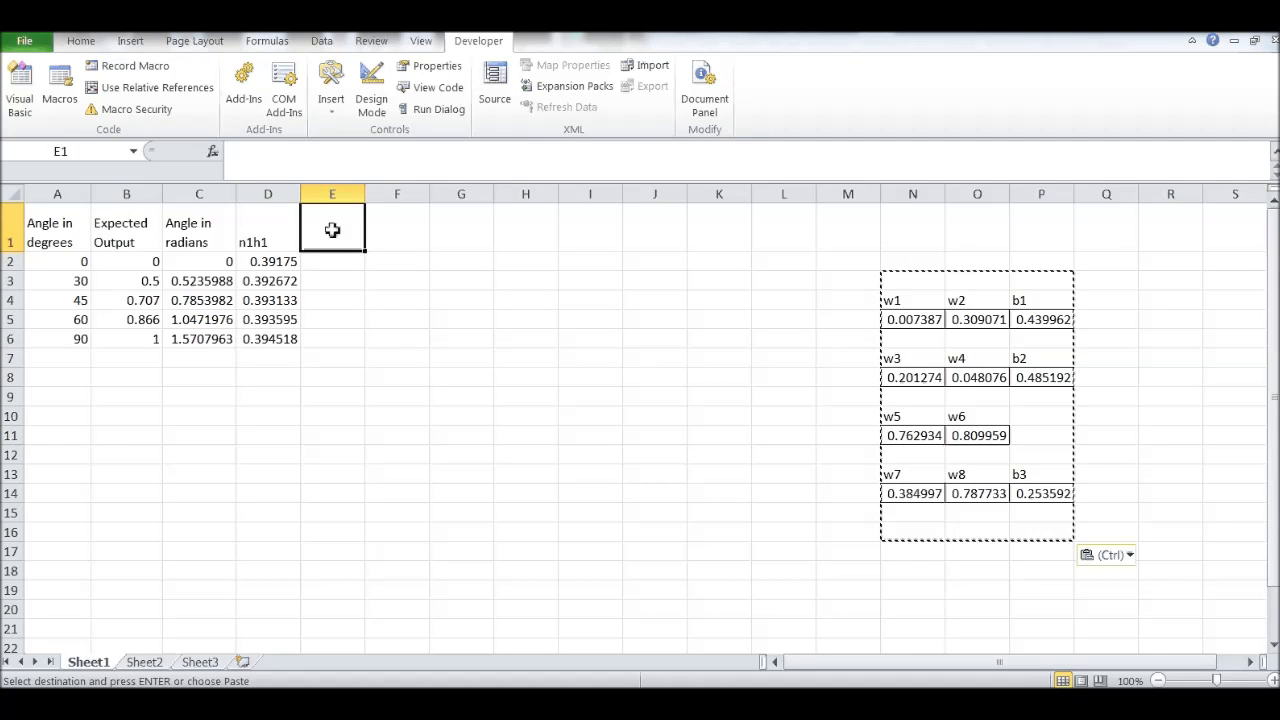
text(n2h1)
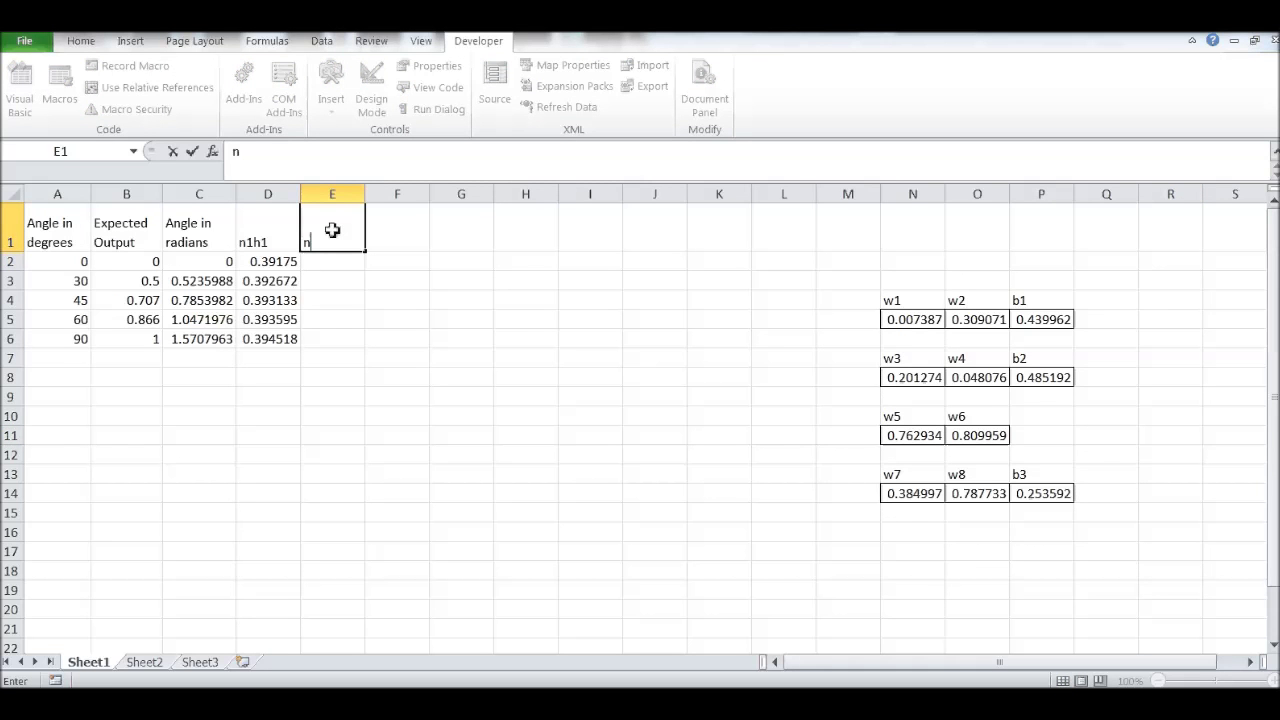
key(Return)
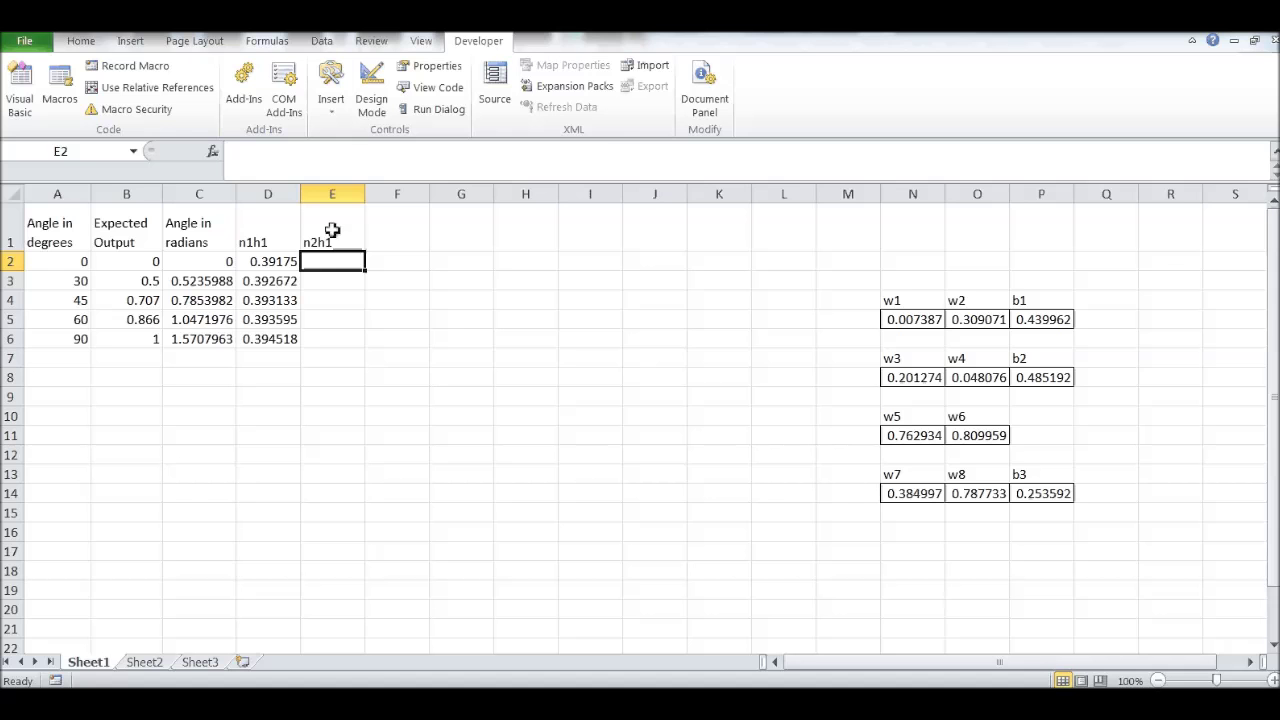
click(285, 262)
drag(300, 271, 345, 268)
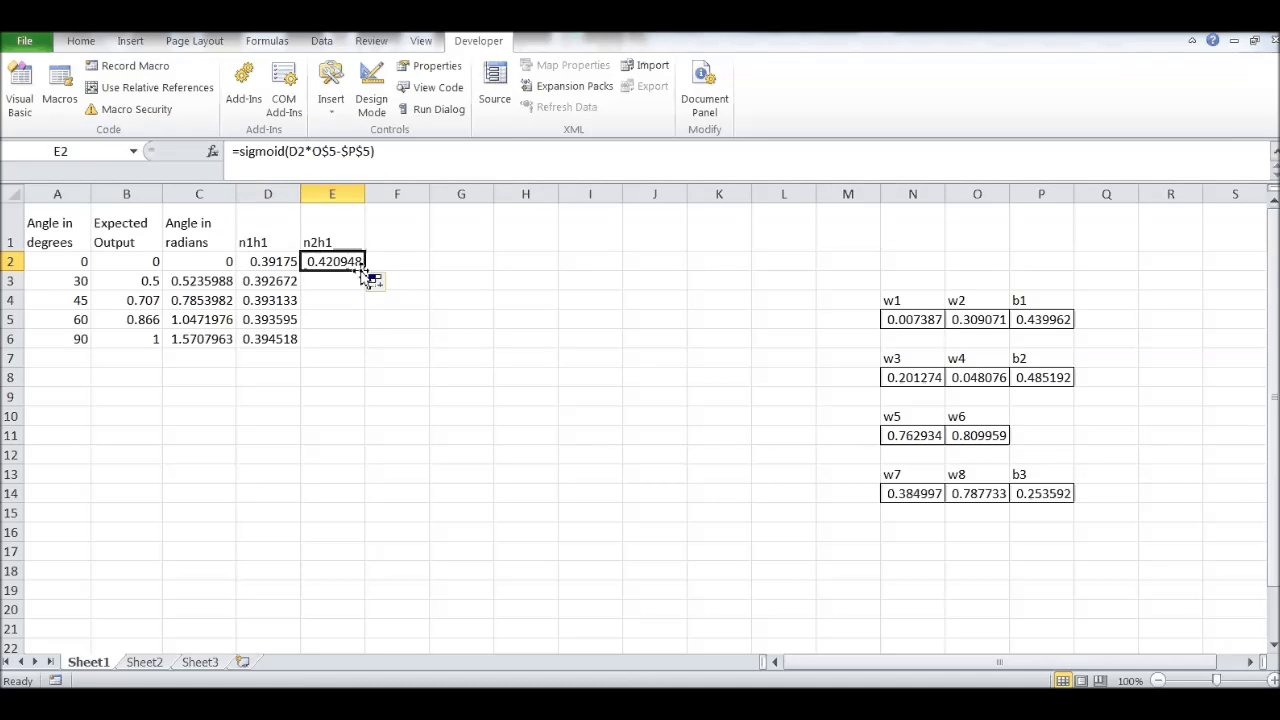
double_click(365, 271)
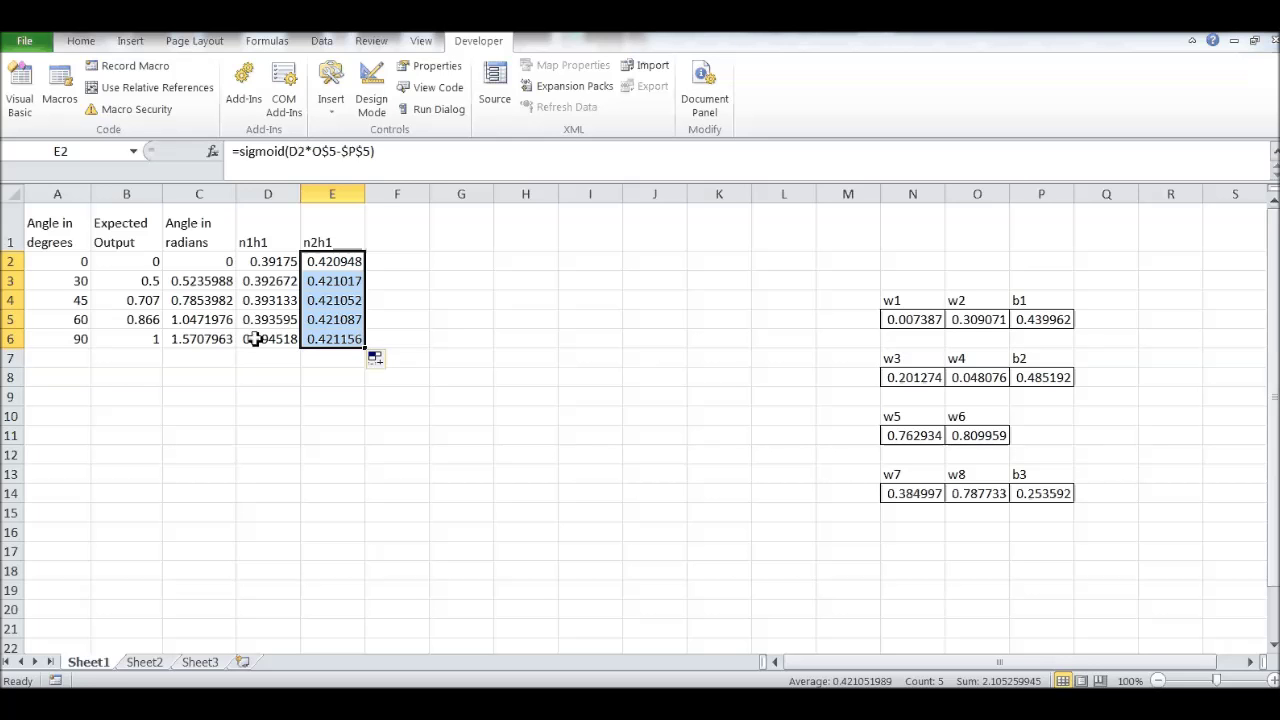
click(329, 236)
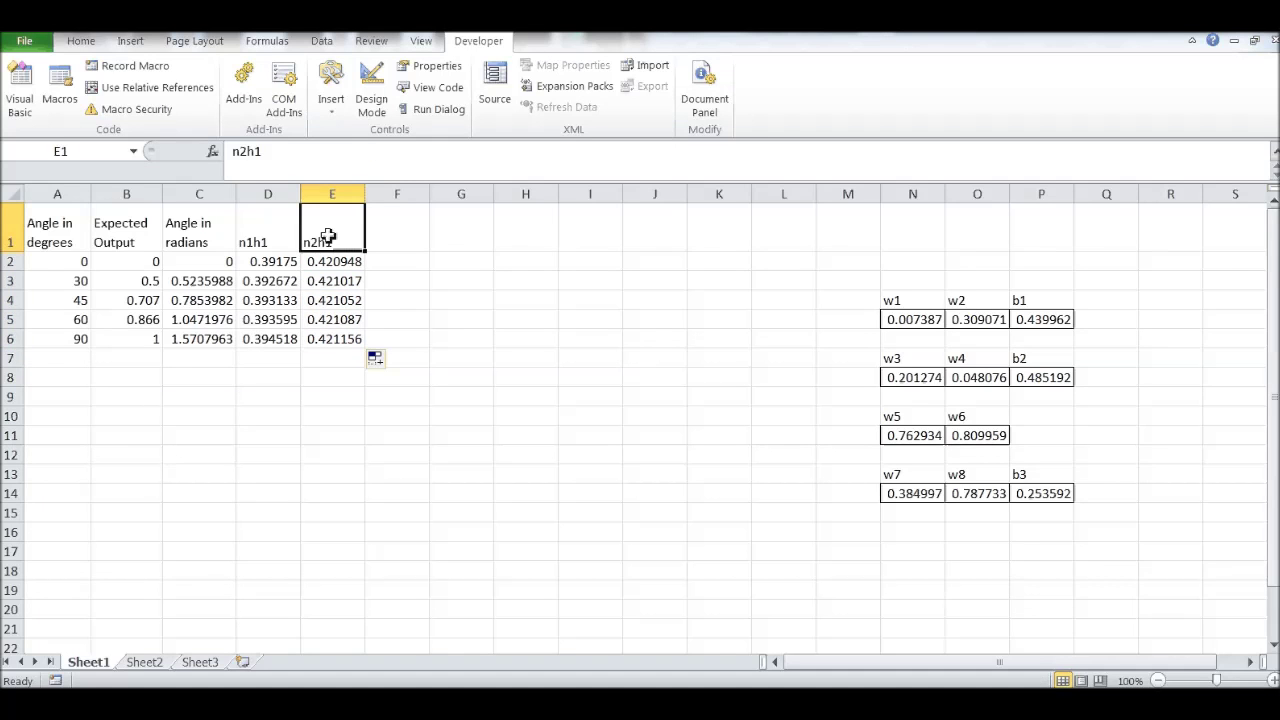
click(416, 264)
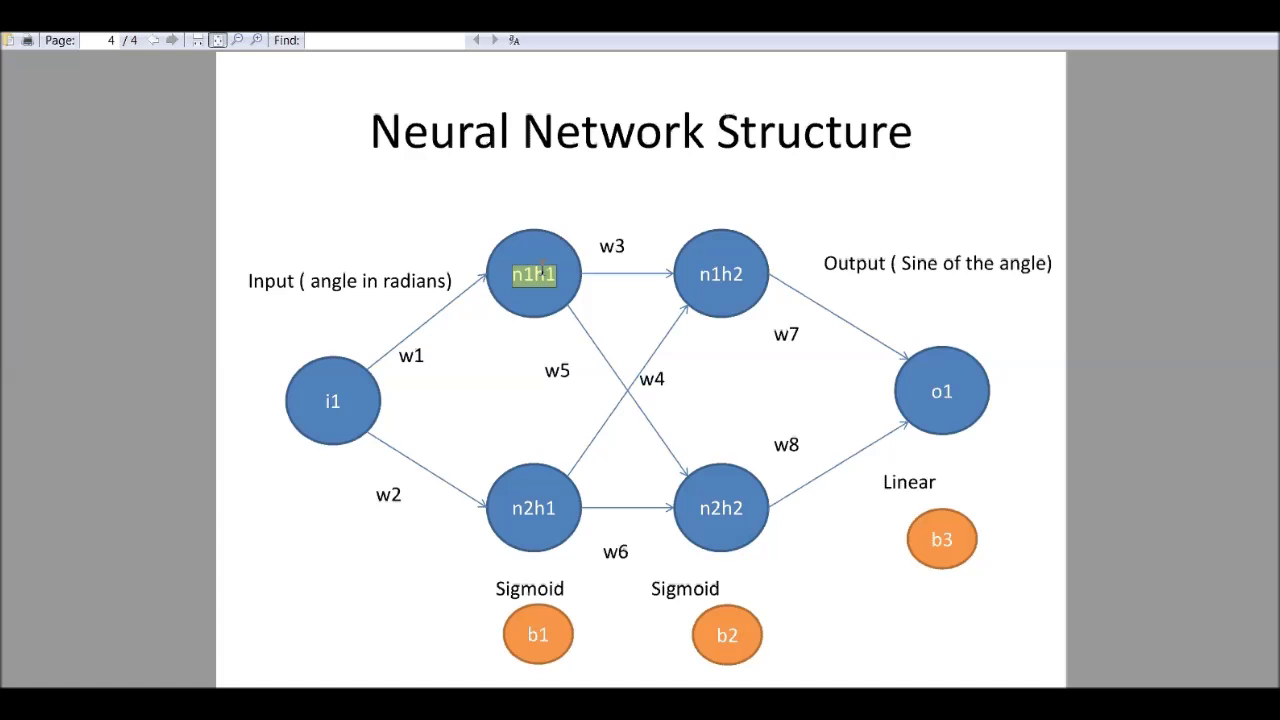
double_click(618, 246)
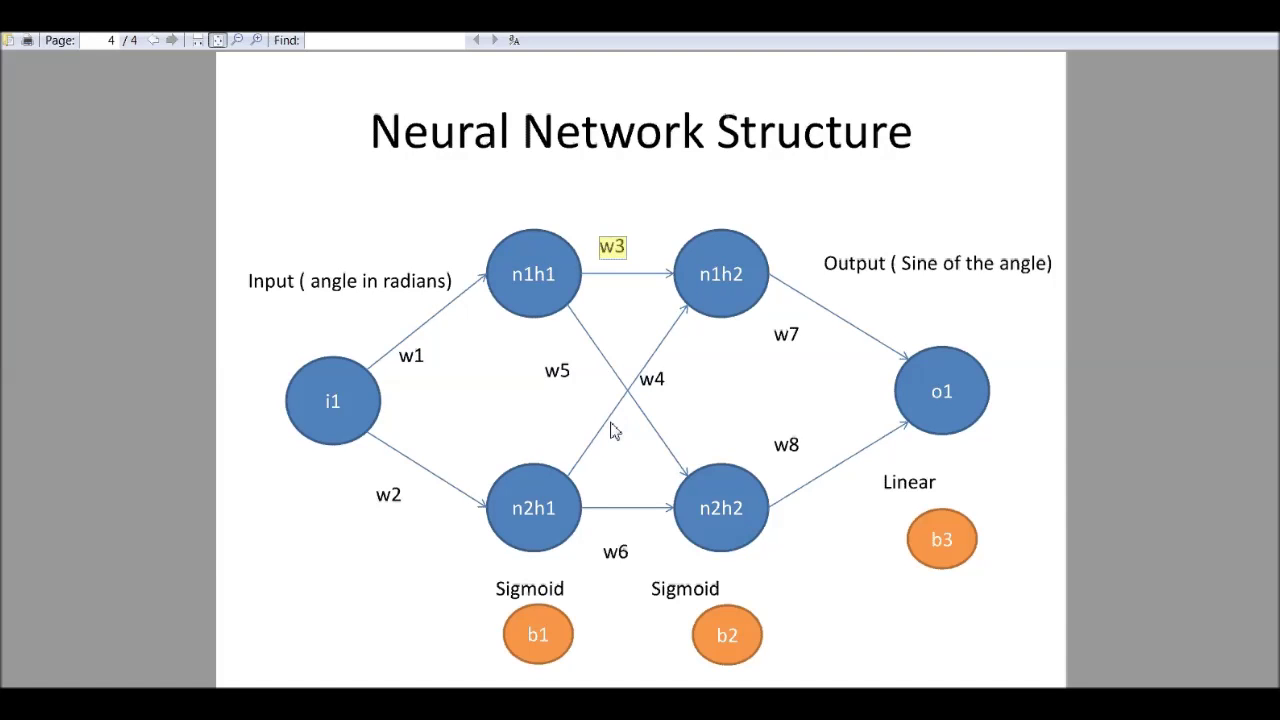
click(536, 510)
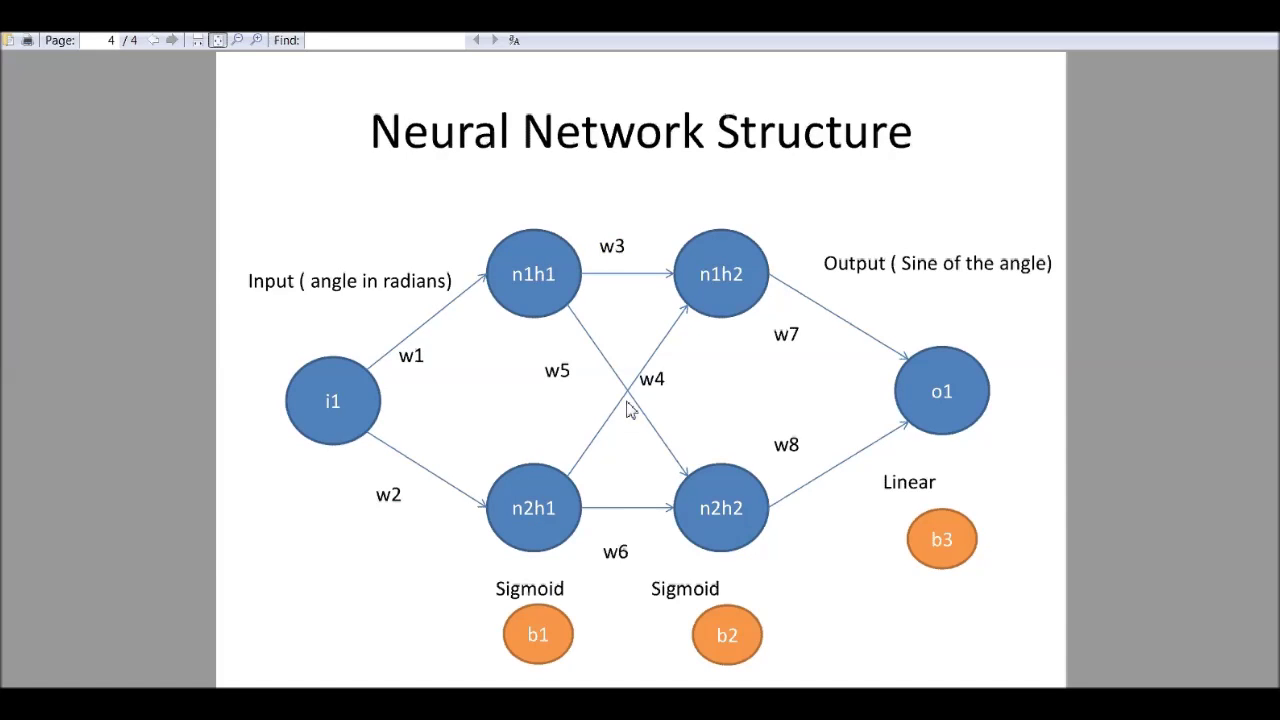
double_click(658, 383)
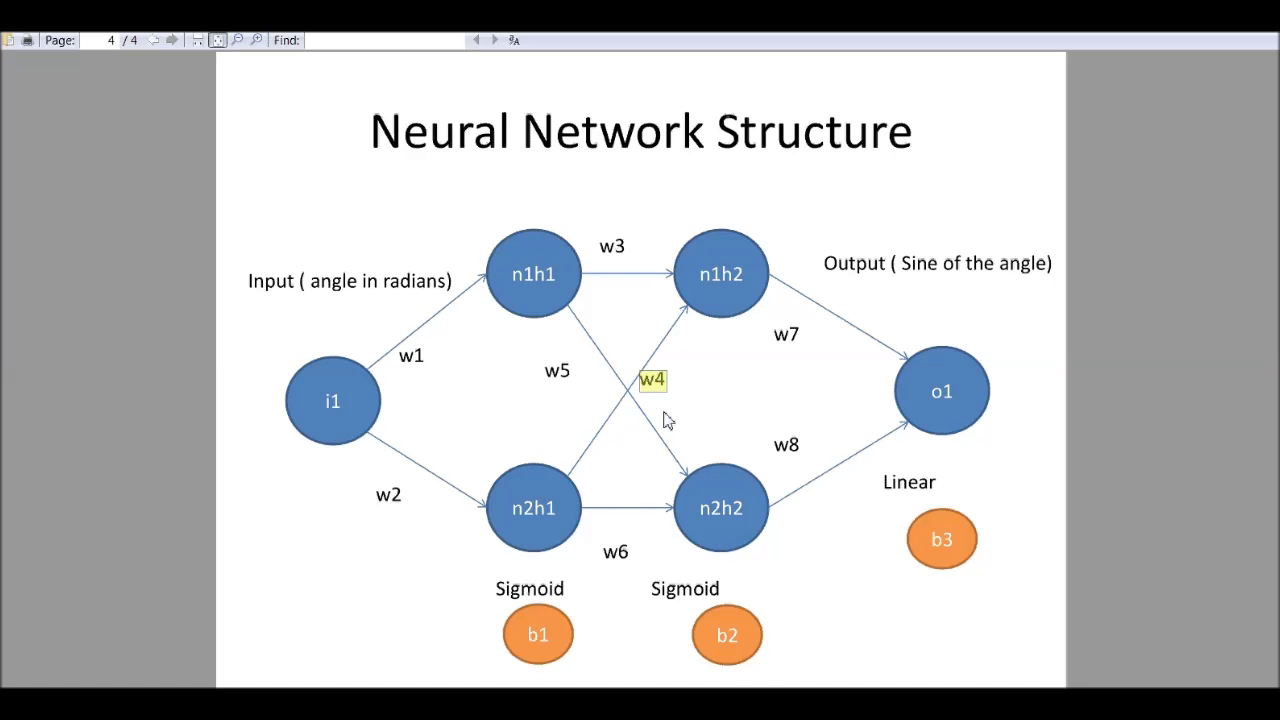
double_click(730, 636)
double_click(688, 589)
Enter =sigmoid(SUMPRODUCT(D2:E2,$N$8:$O$8)-$P$8) in F2.
click(1076, 232)
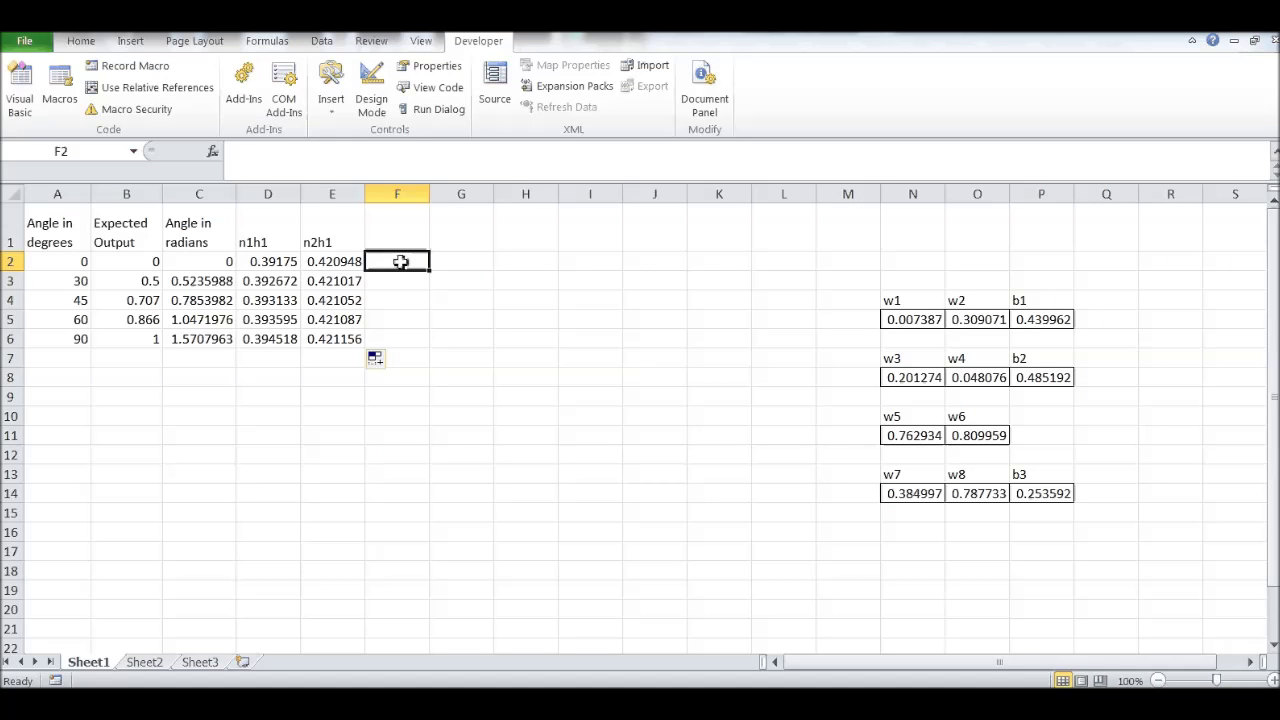
text(=sigmoid()
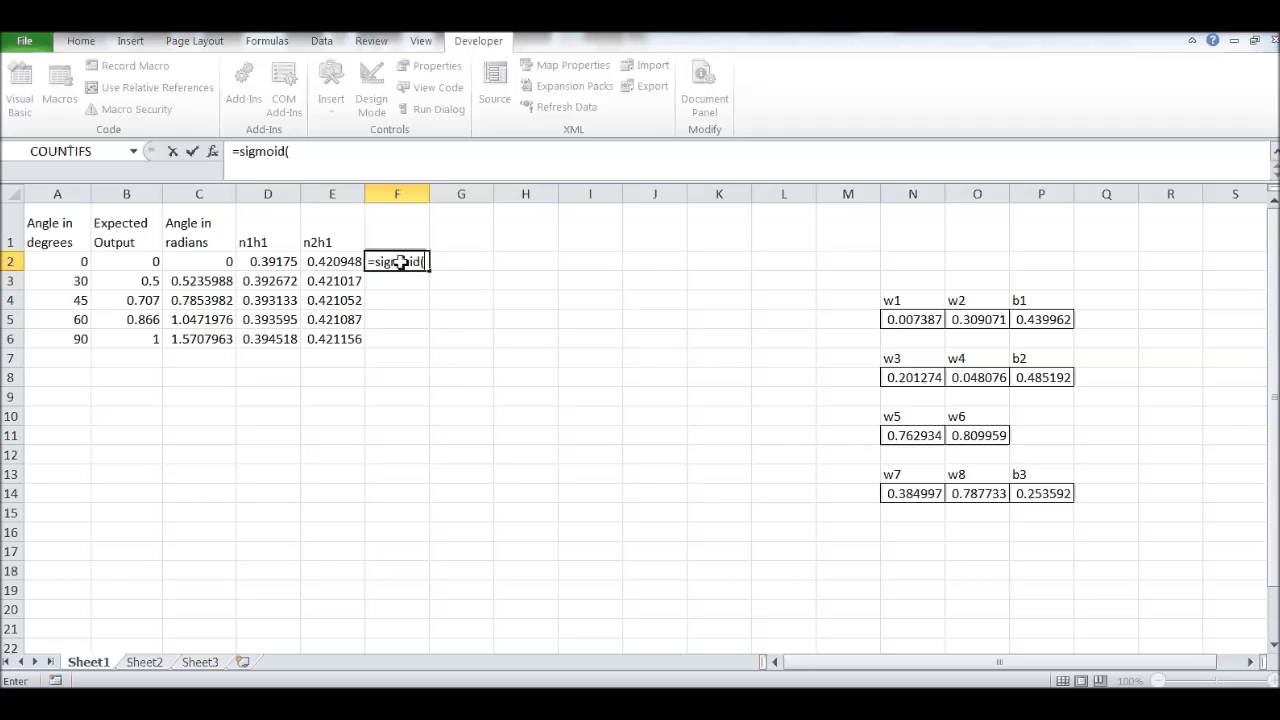
text(sum)
double_click(466, 333)
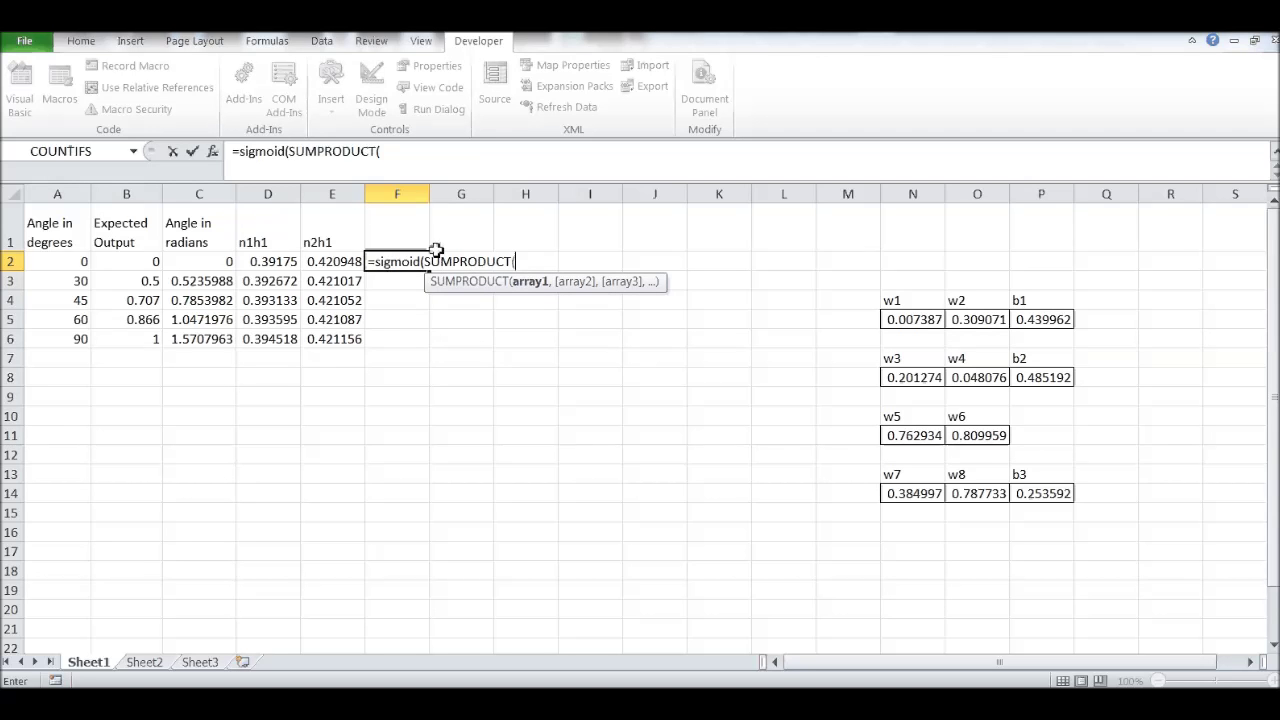
drag(258, 263, 320, 263)
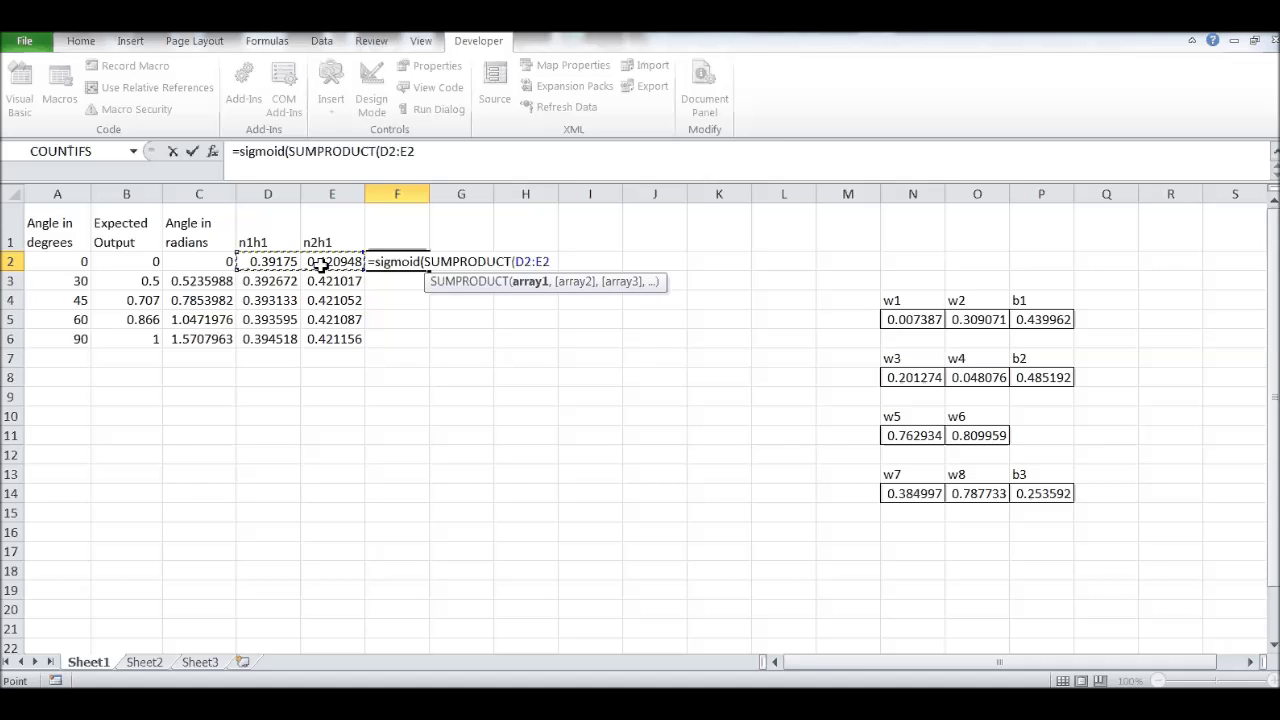
text(,)
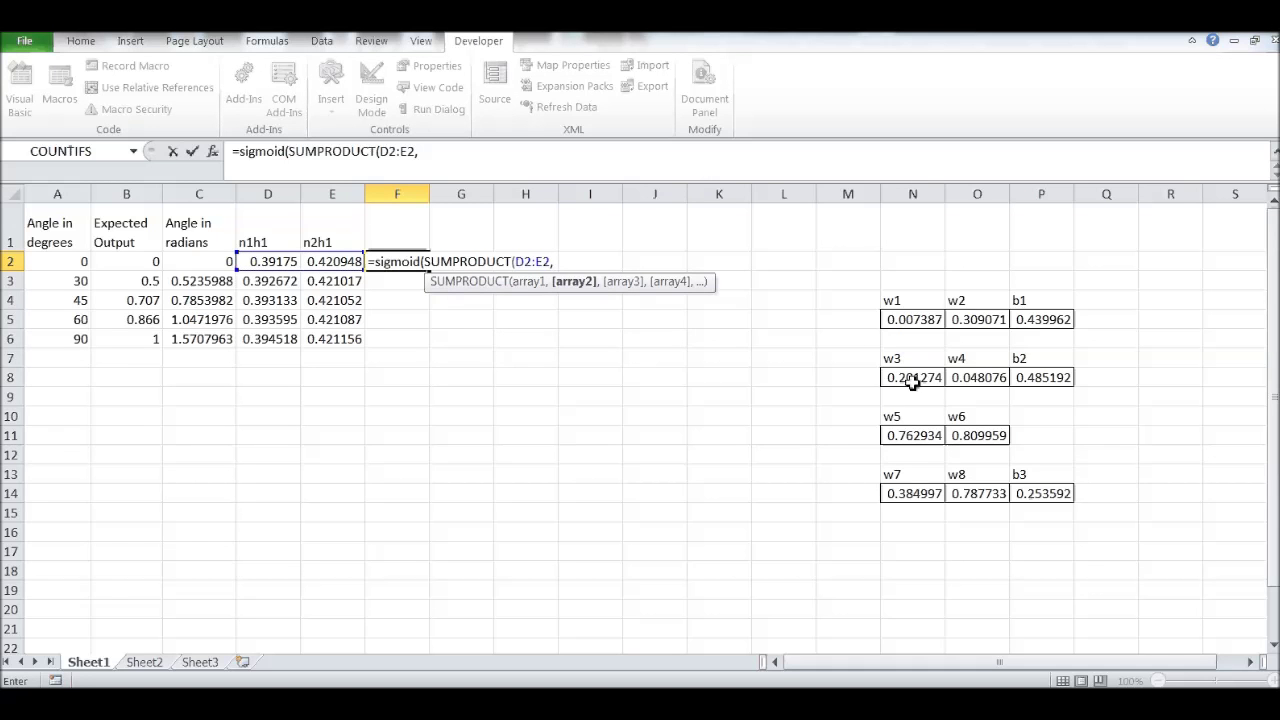
drag(911, 377, 987, 378)
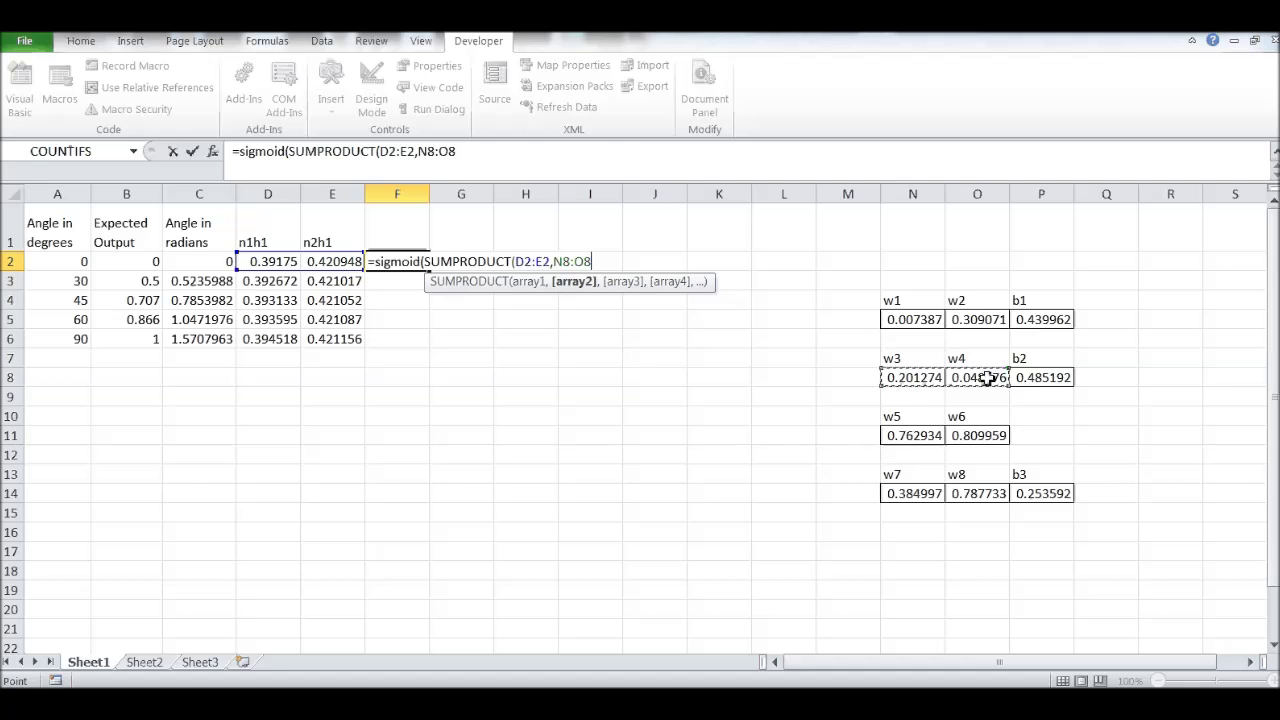
key(F4)
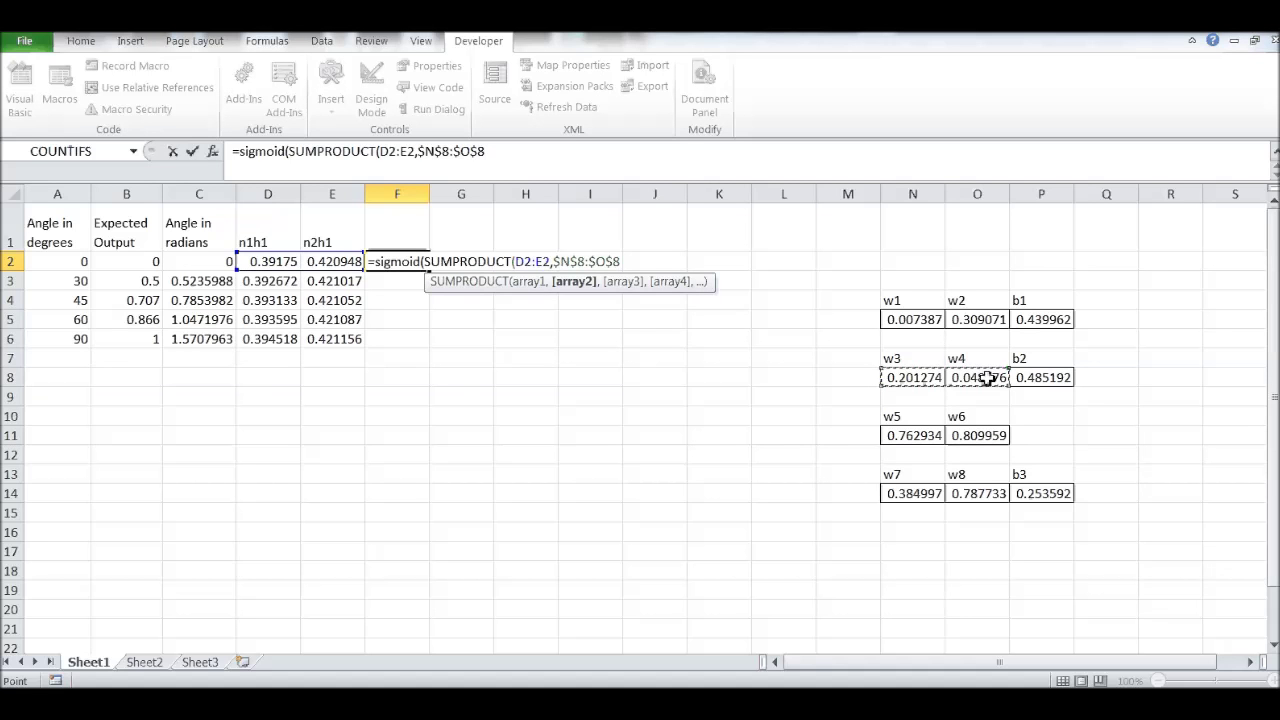
text())
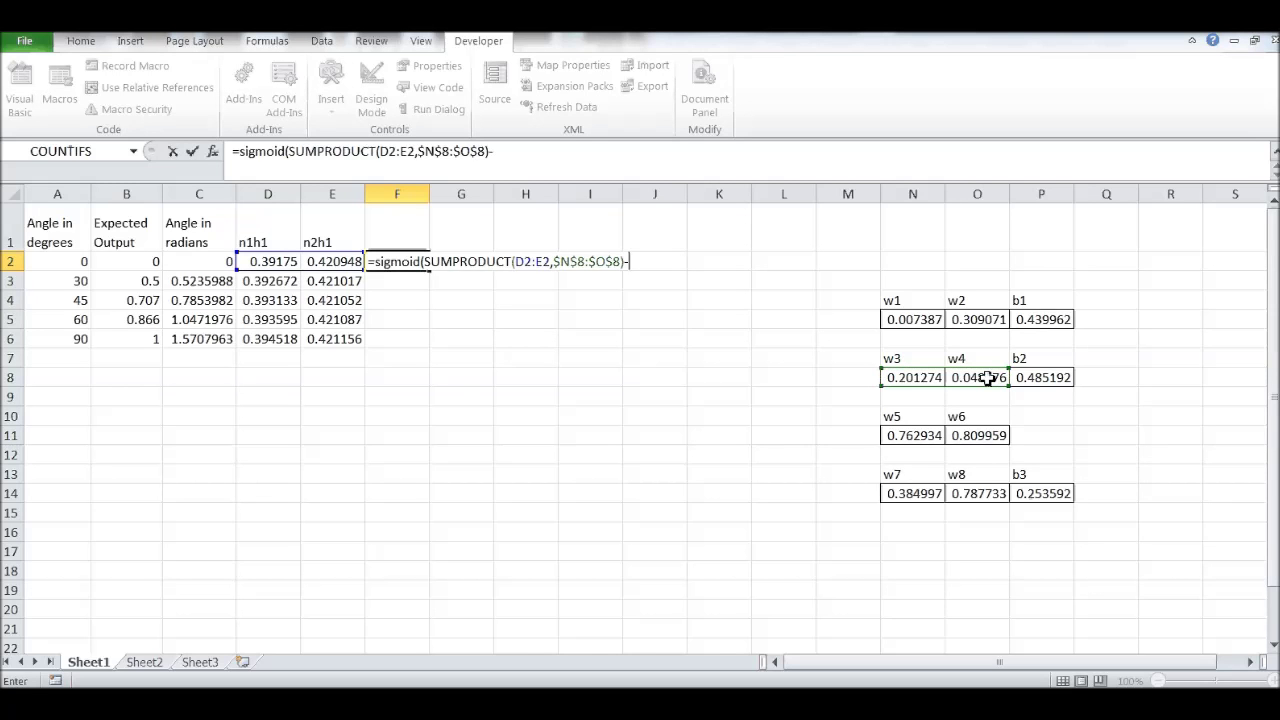
text(-)
click(1024, 377)
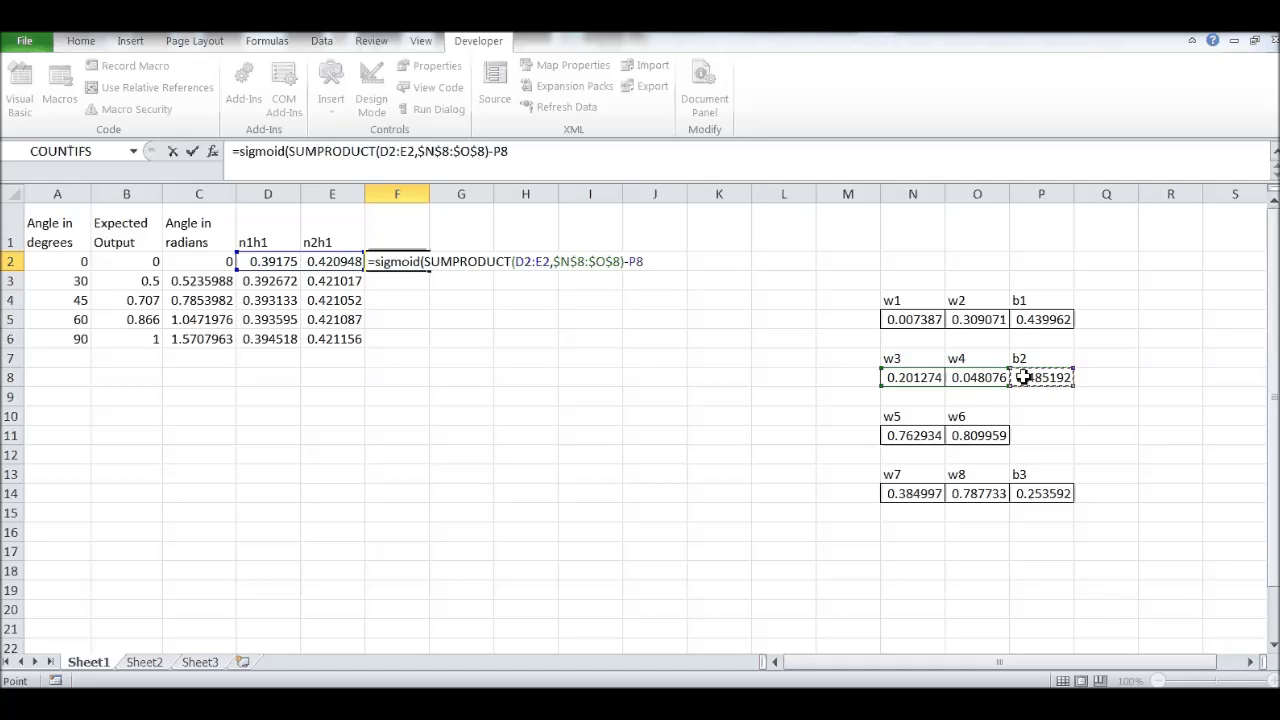
key(F4)
key(Return)
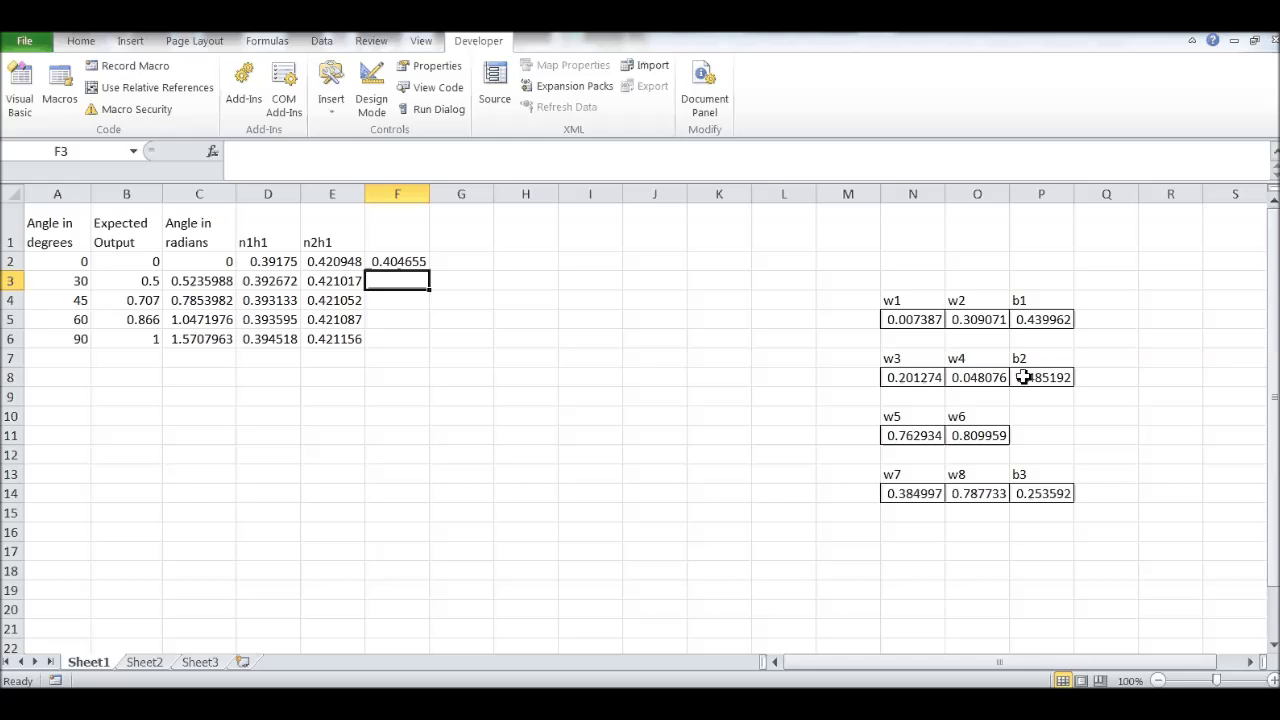
Fill the F2 formula down to F6 and head column F n1h2.
click(398, 262)
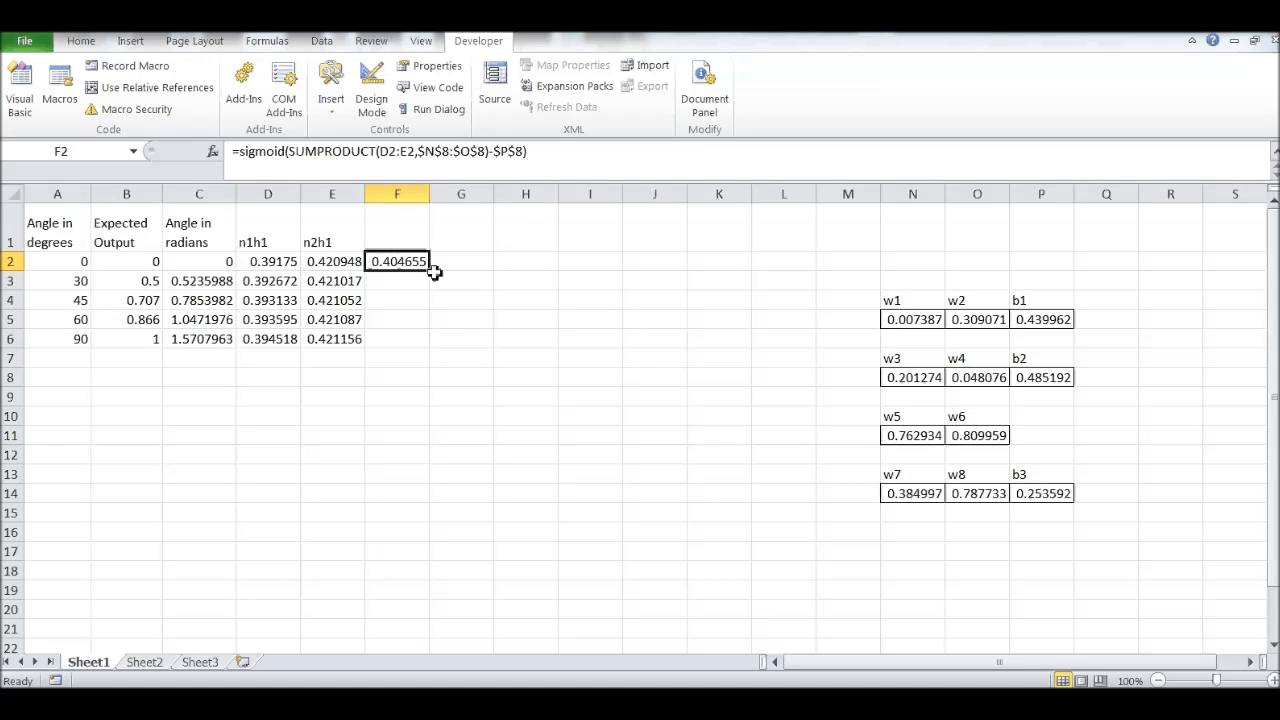
click(432, 273)
click(420, 262)
double_click(429, 271)
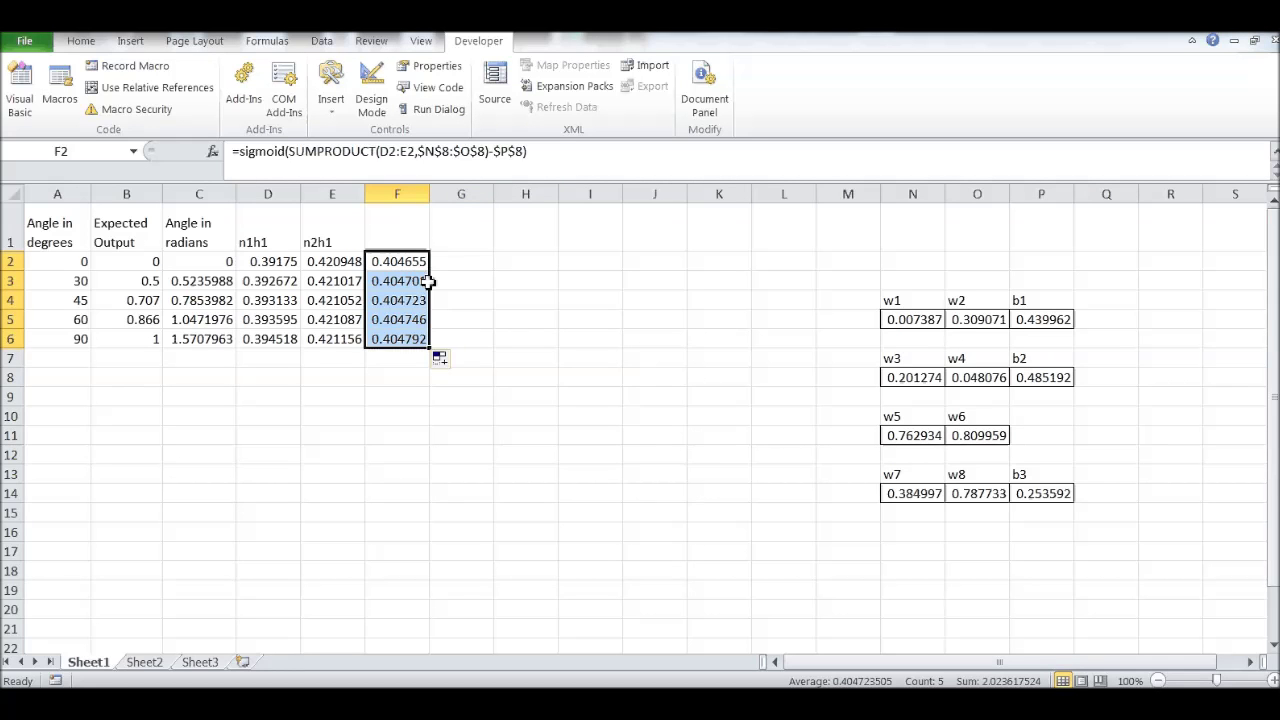
click(404, 231)
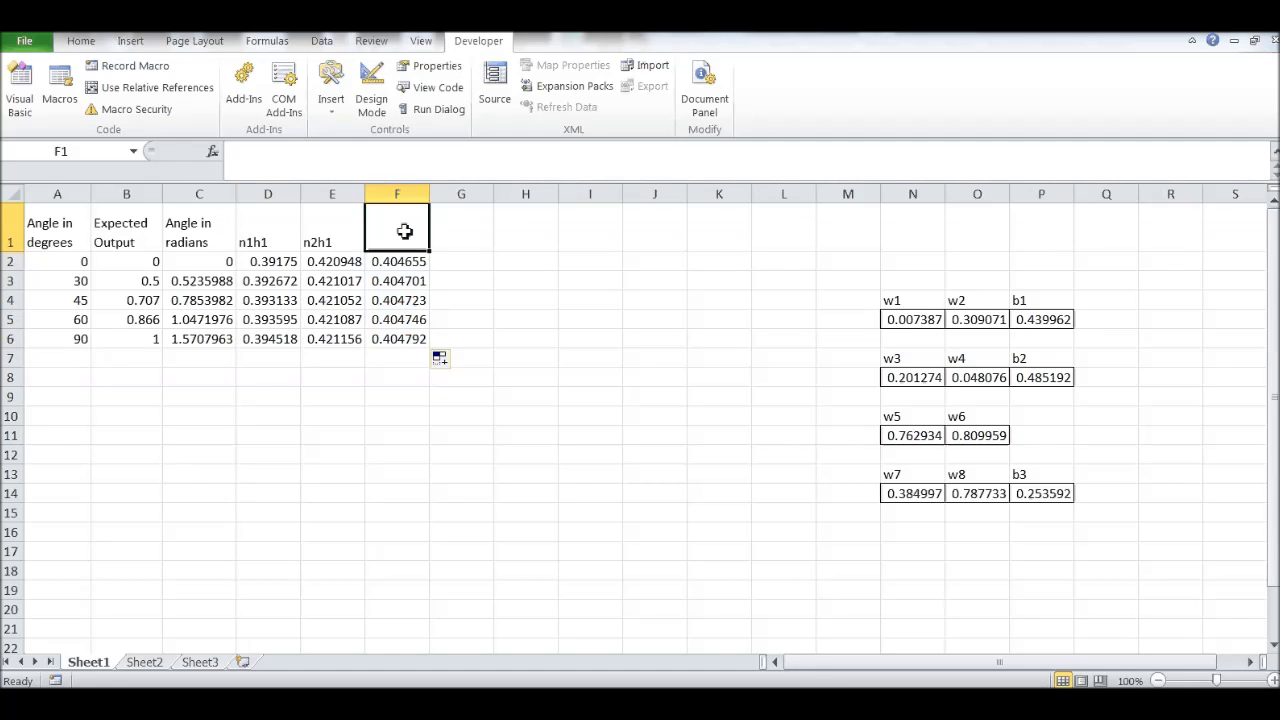
text(n1h2)
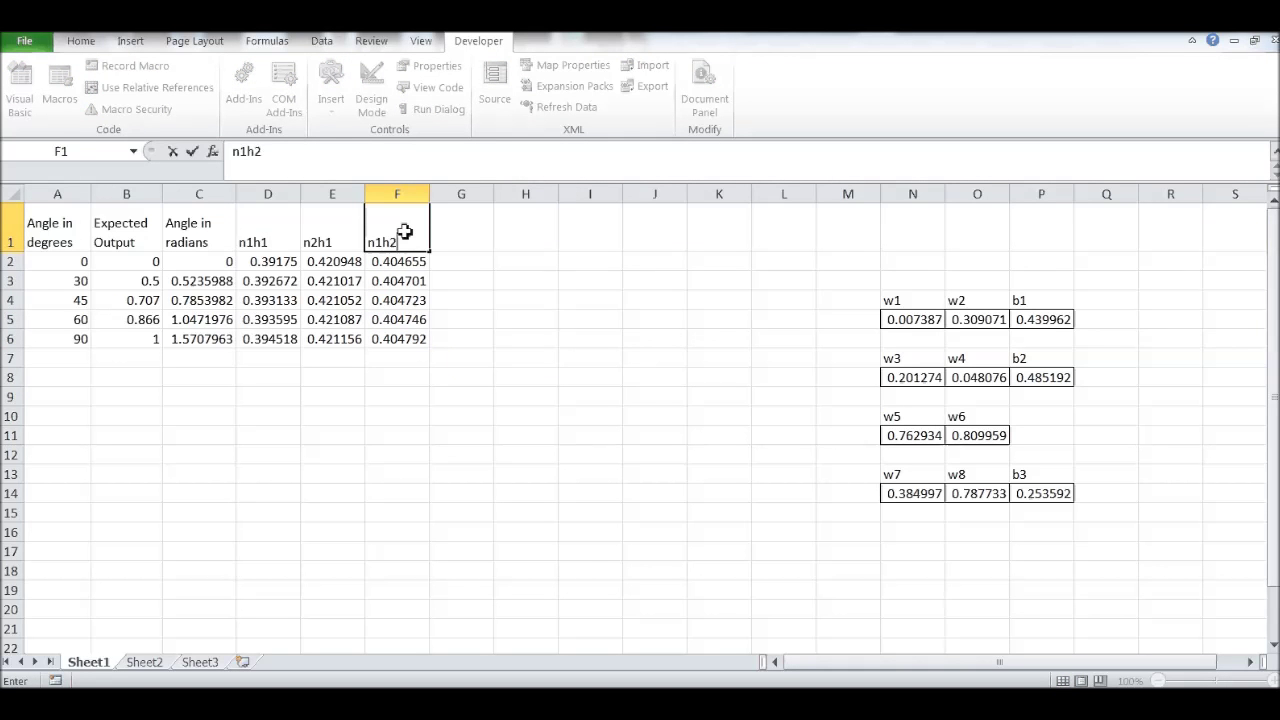
key(Return)
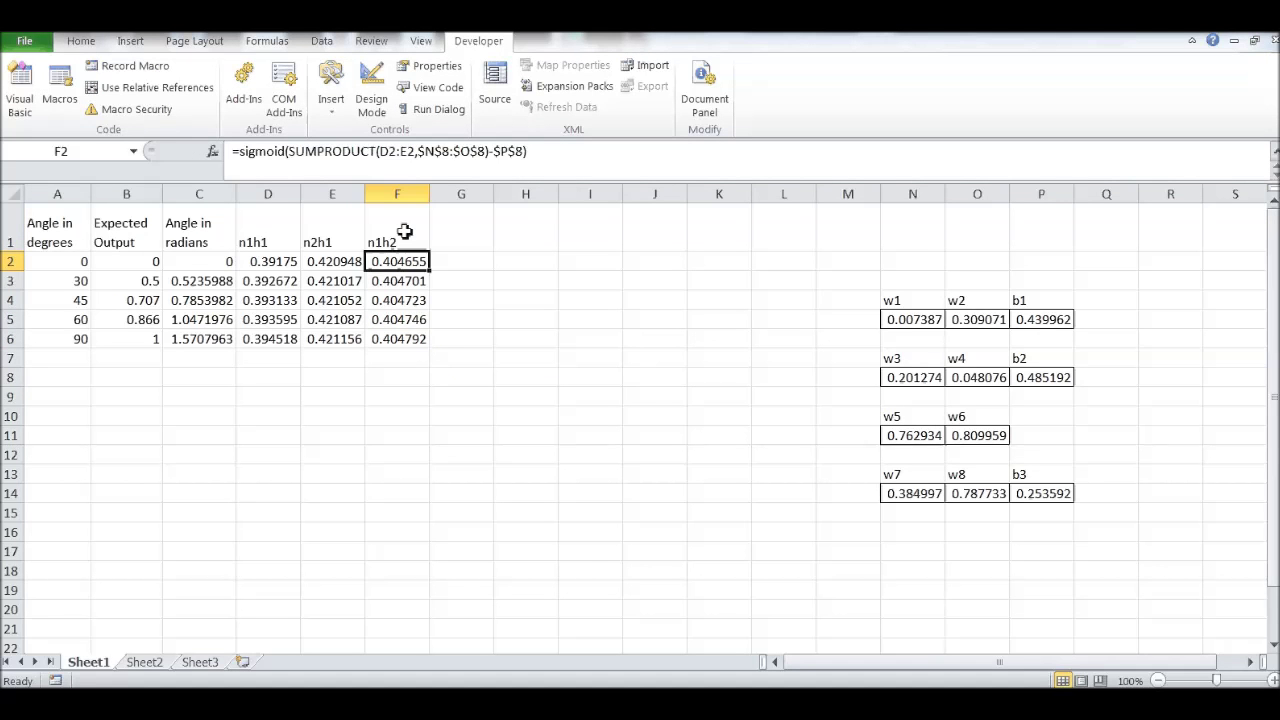
Copy the n1h2 formula into G2 and edit it to =sigmoid(SUMPRODUCT(D2:E2,$N$11:$O$11)-$P$8).
drag(428, 270, 480, 263)
double_click(480, 263)
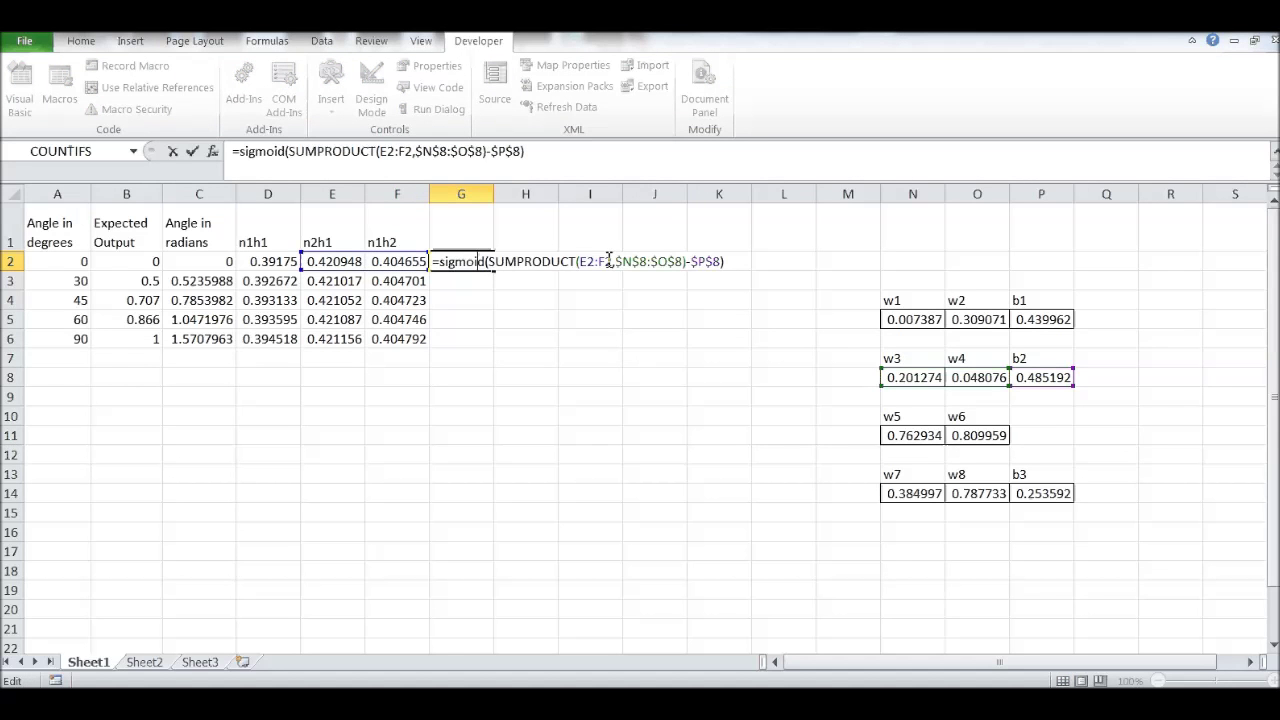
drag(614, 262, 578, 262)
drag(345, 262, 287, 265)
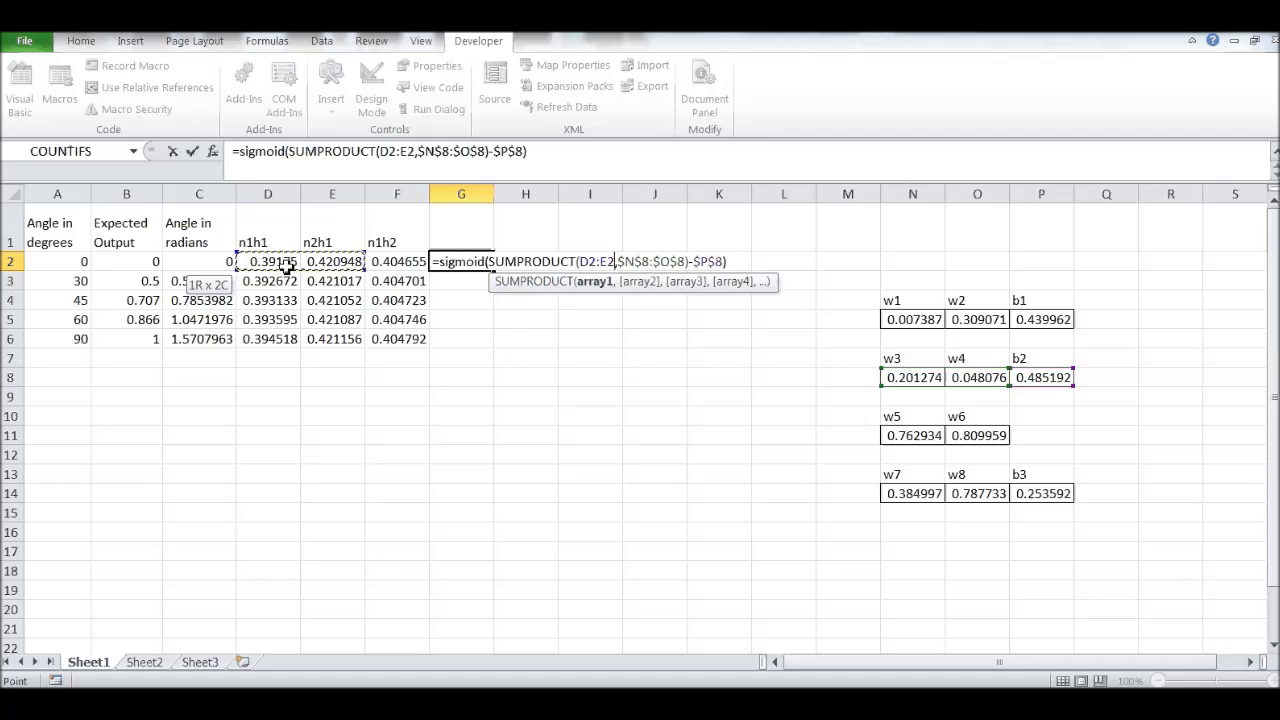
drag(618, 262, 675, 261)
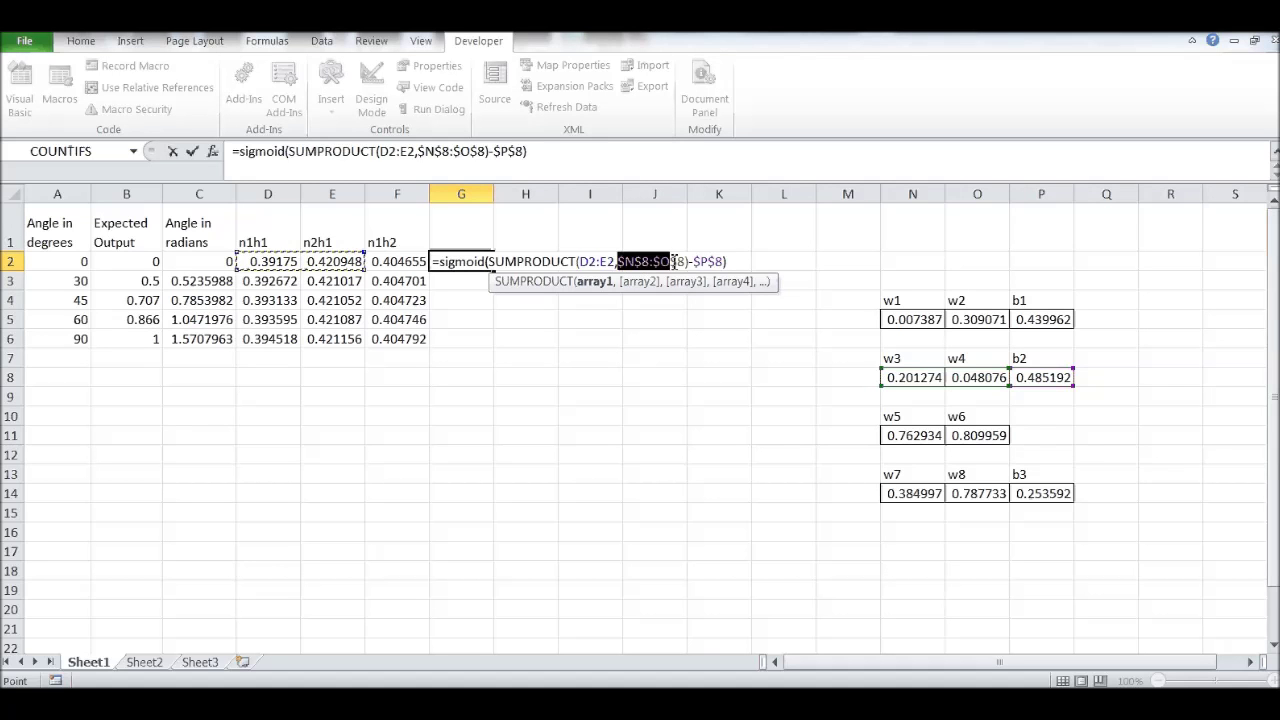
drag(910, 435, 968, 436)
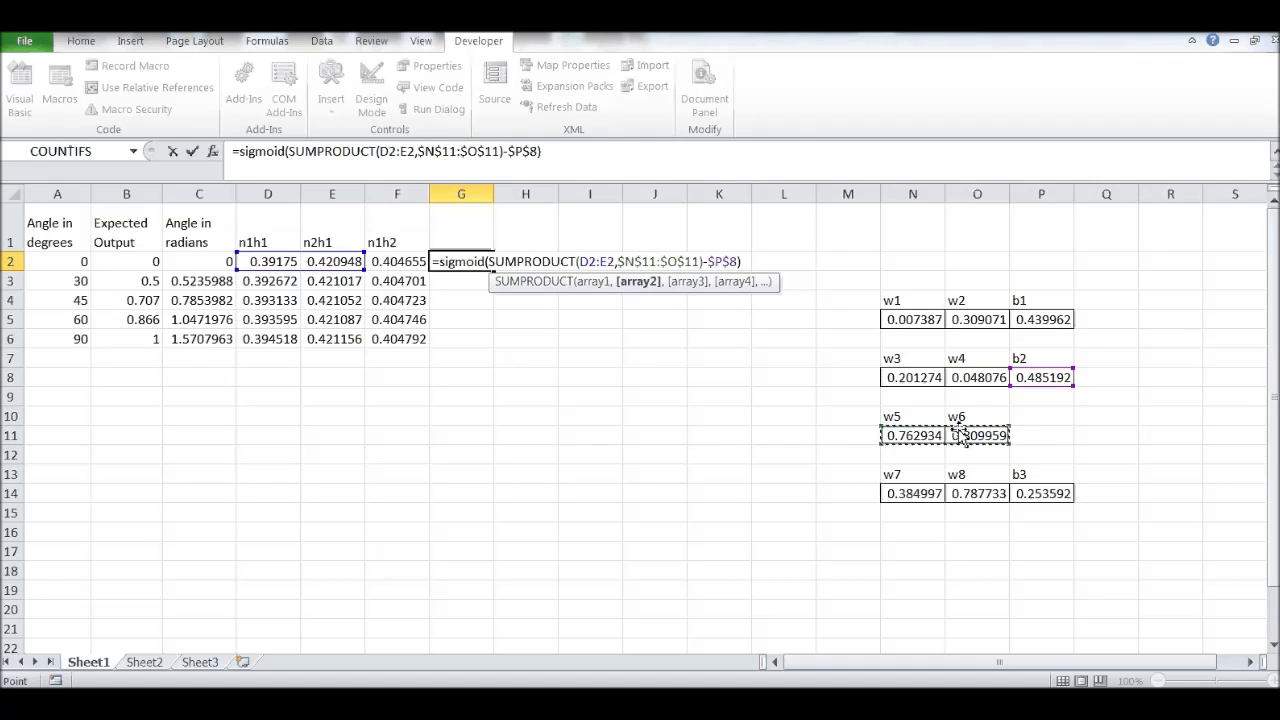
key(Return)
Fill the G2 formula down to G6 and head column G n2h2.
click(460, 262)
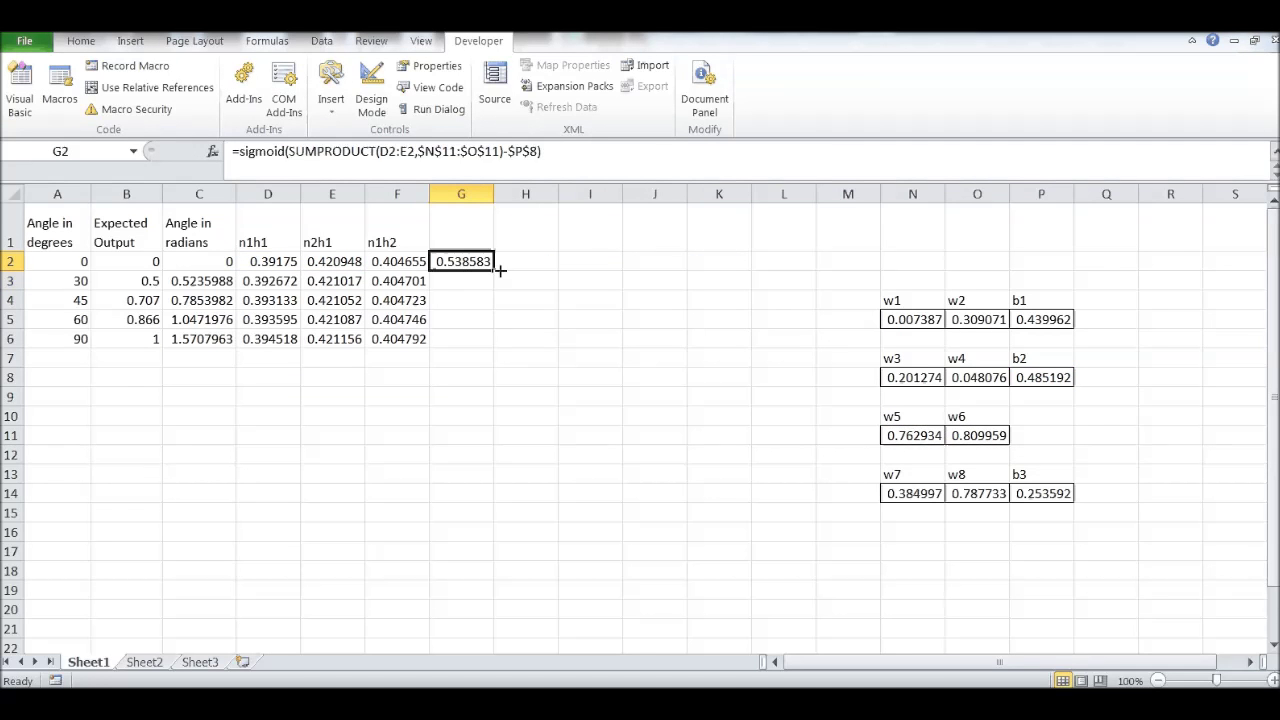
drag(494, 271, 498, 350)
click(469, 210)
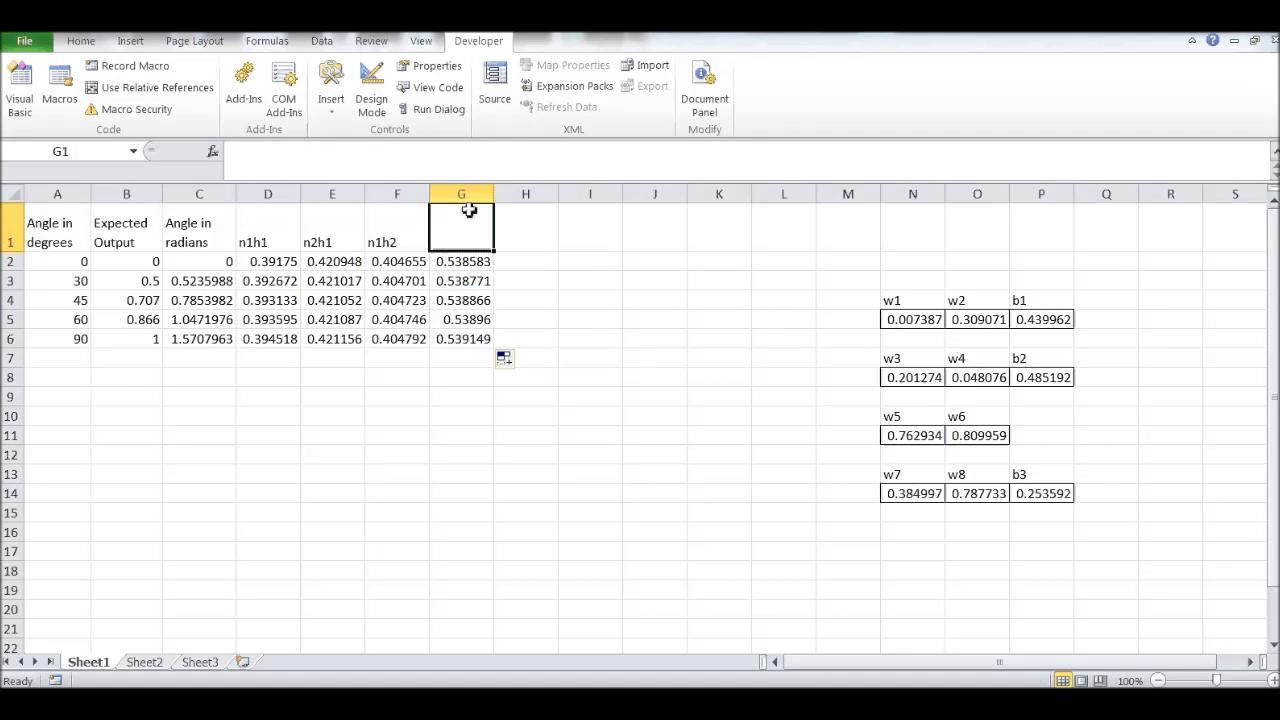
text(n2)
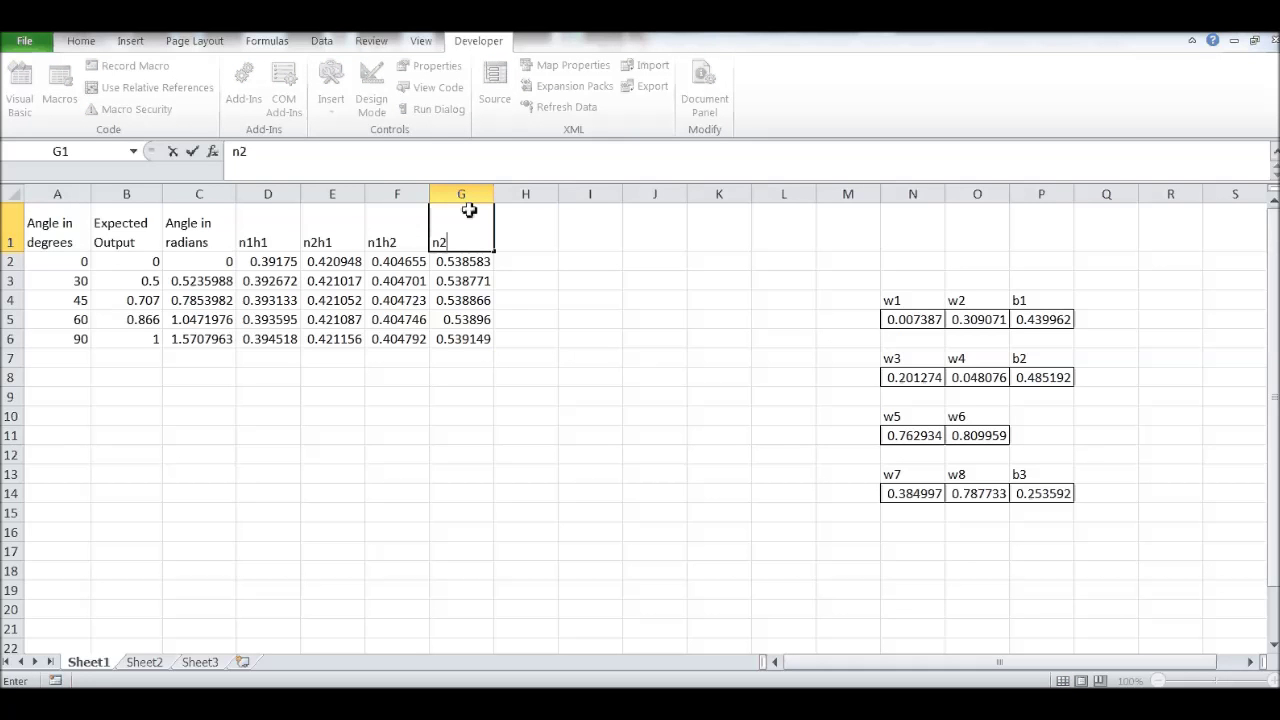
text(h2)
key(Return)
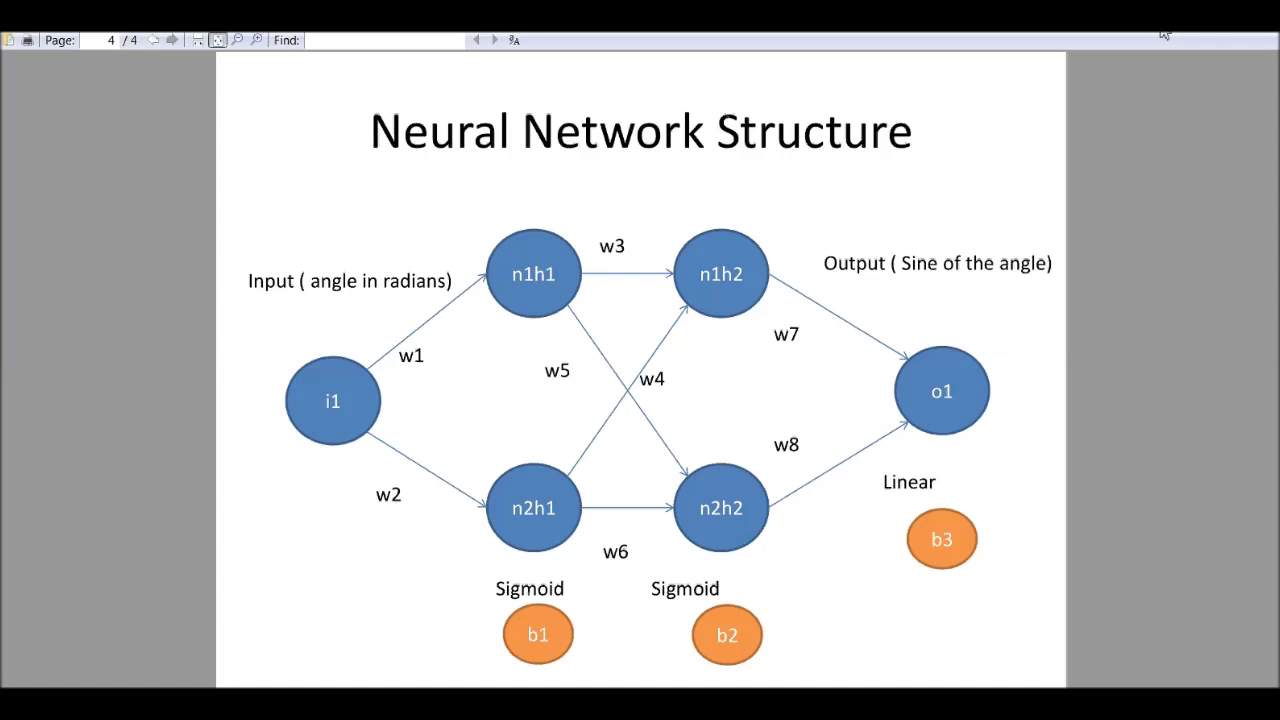
Switch from the PDF diagram back to Excel and begin a =sum formula in cell H2.
key(alt+Tab)
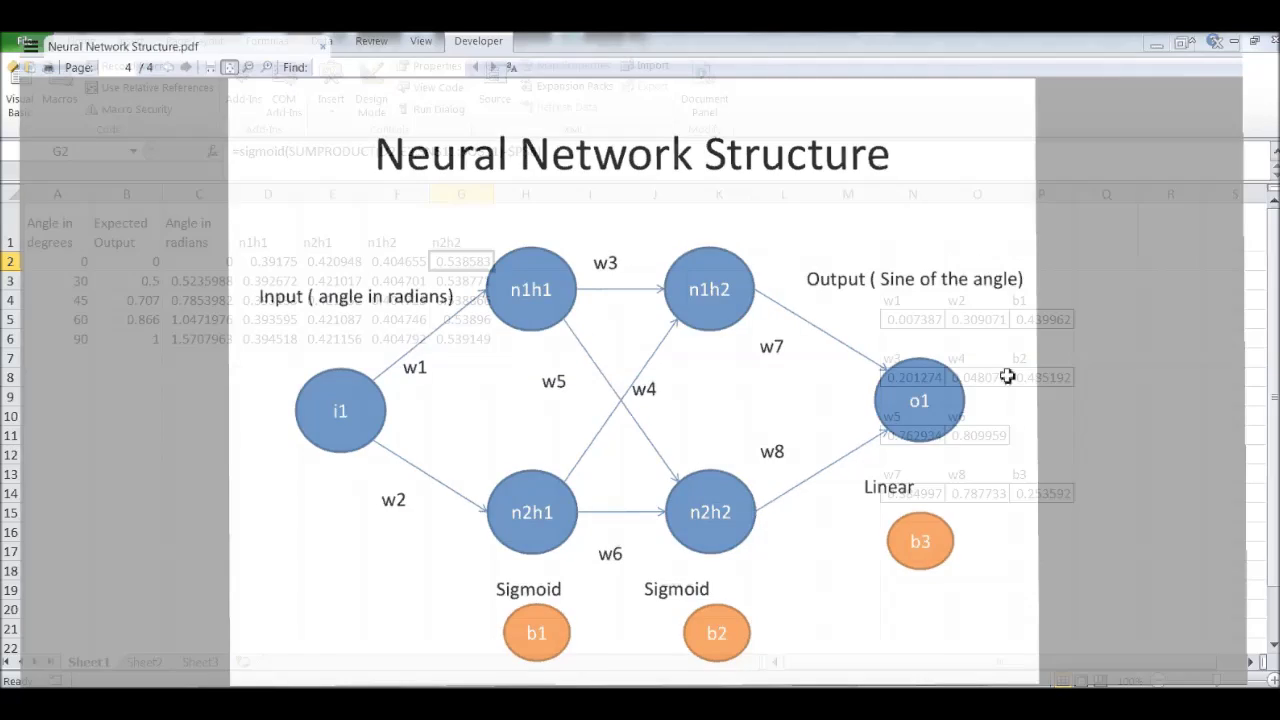
click(525, 263)
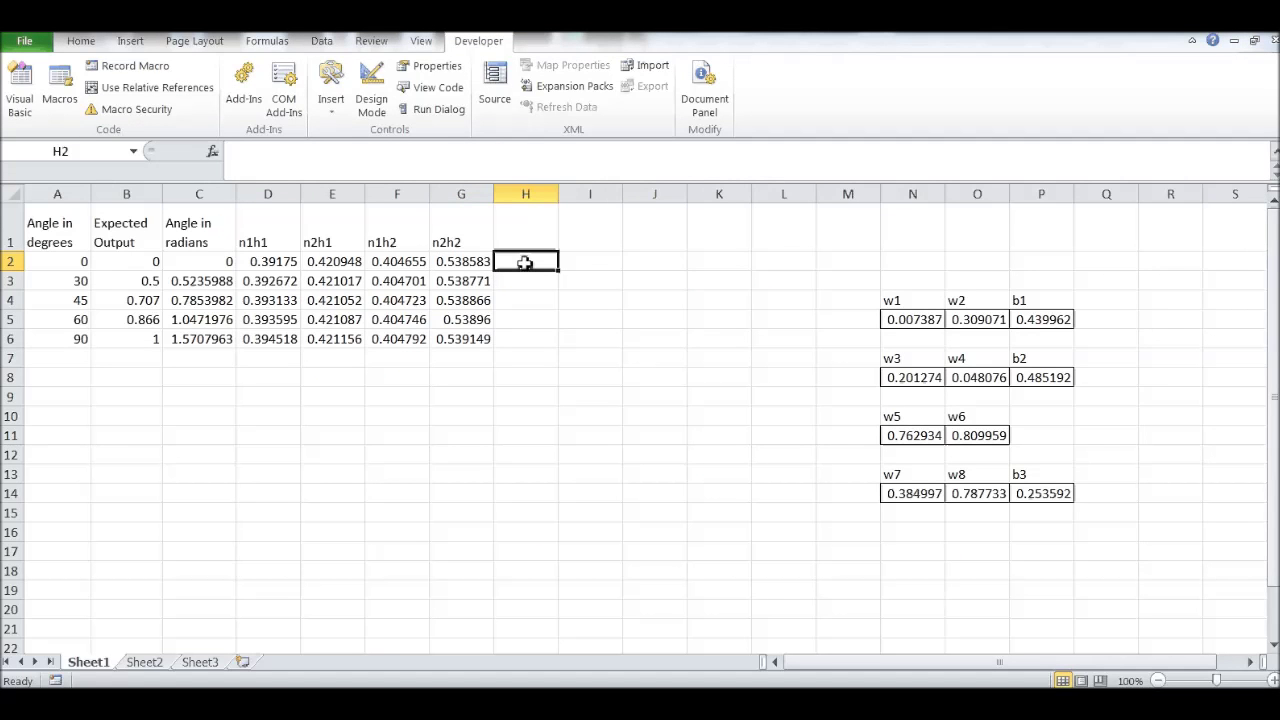
text(=sum)
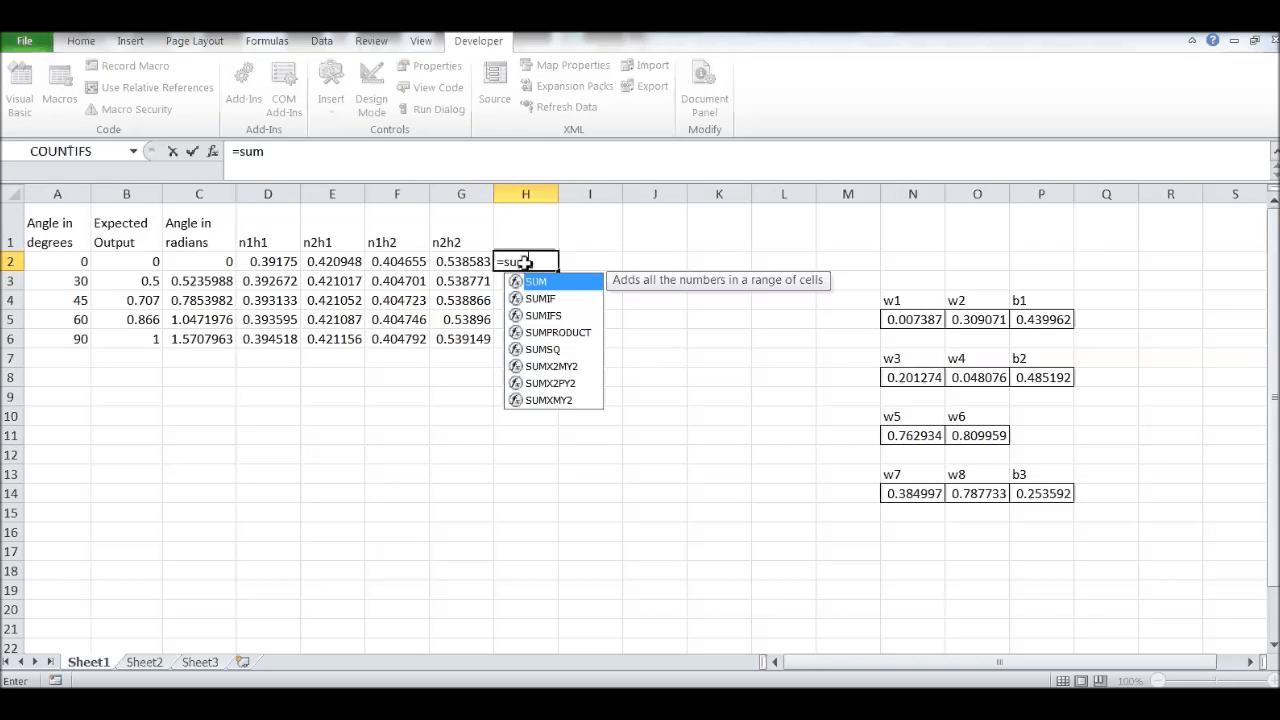
Enter =SUMPRODUCT(F2:G2,$N$14:$O$14)-$P$14 in H2 as the network output.
double_click(564, 330)
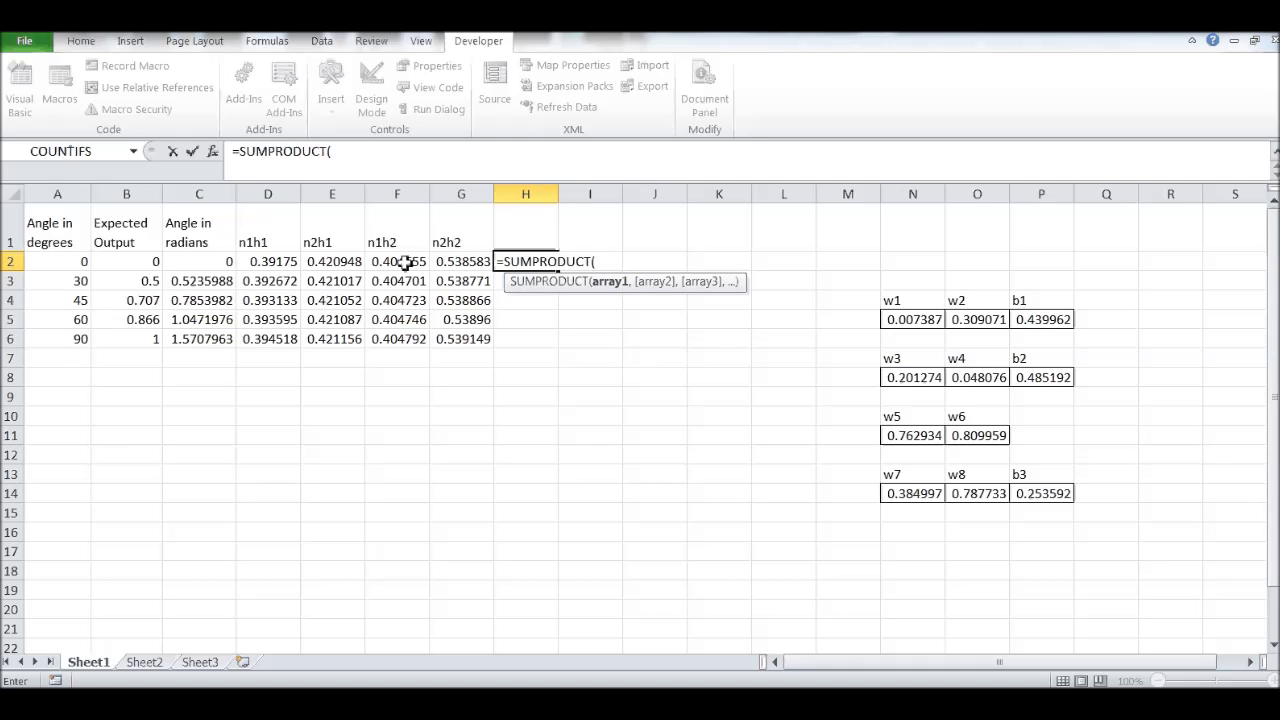
drag(405, 263, 445, 272)
text(,)
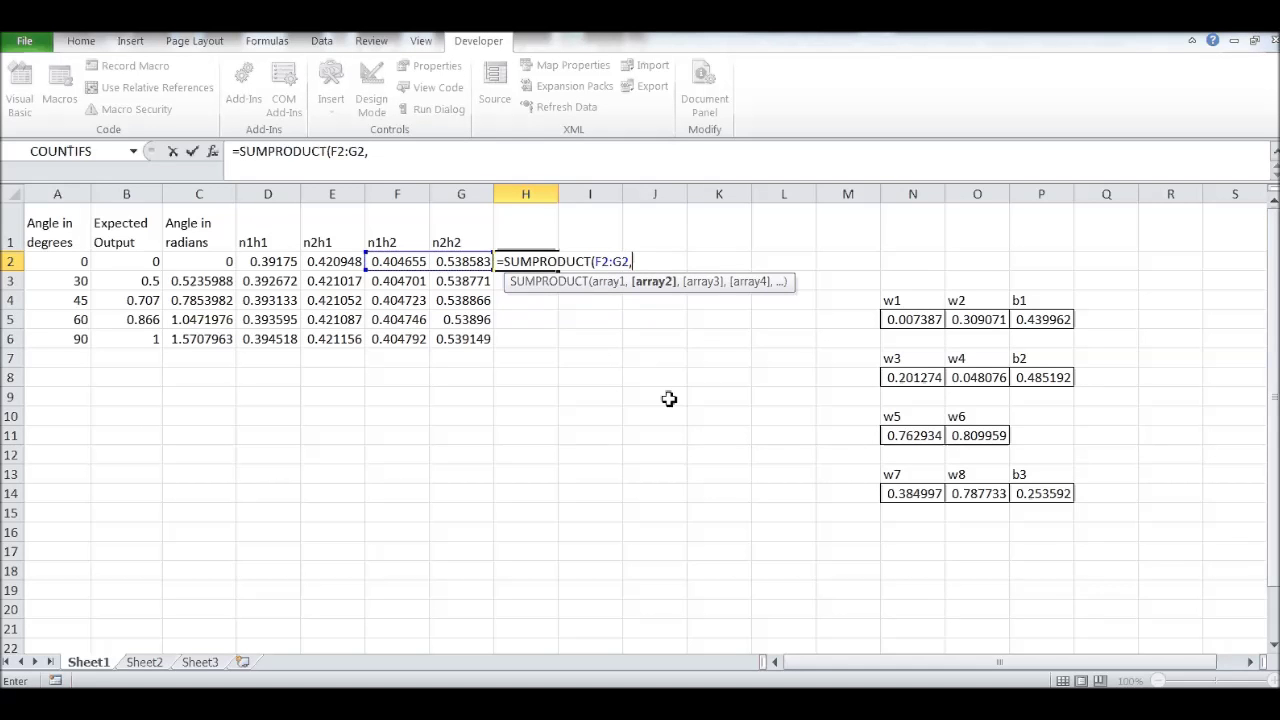
drag(914, 497, 1007, 497)
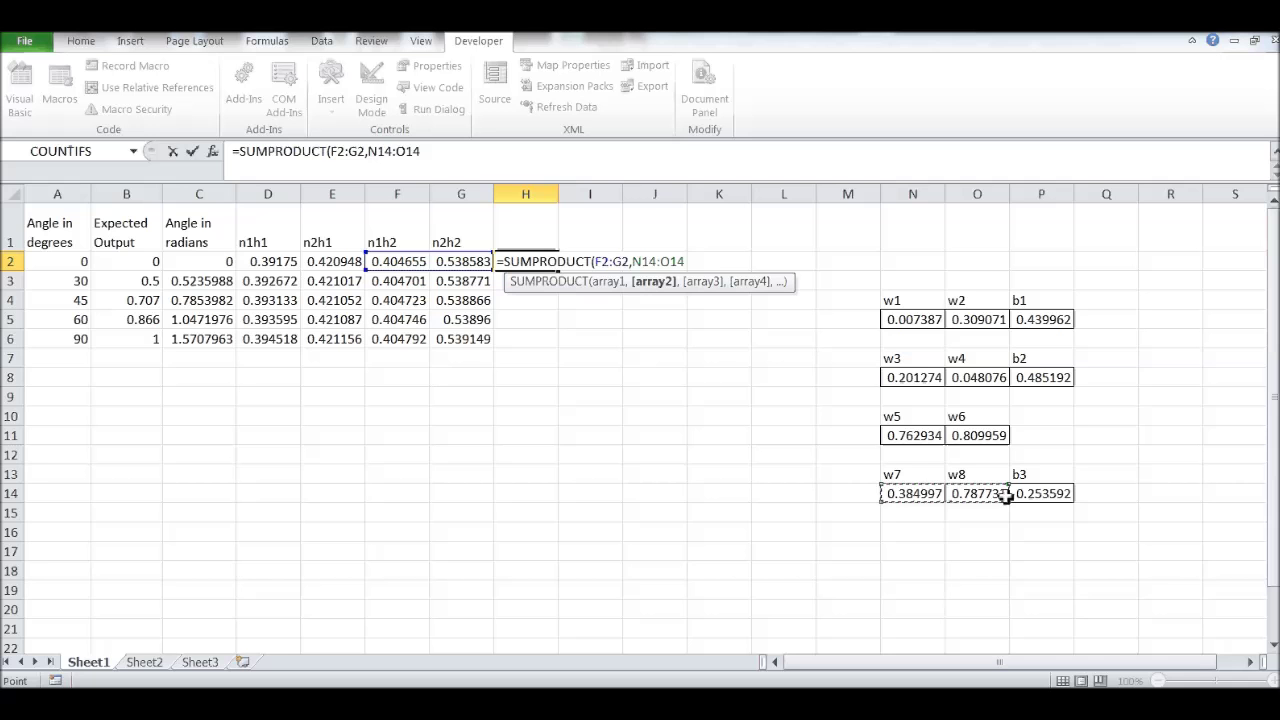
key(F4)
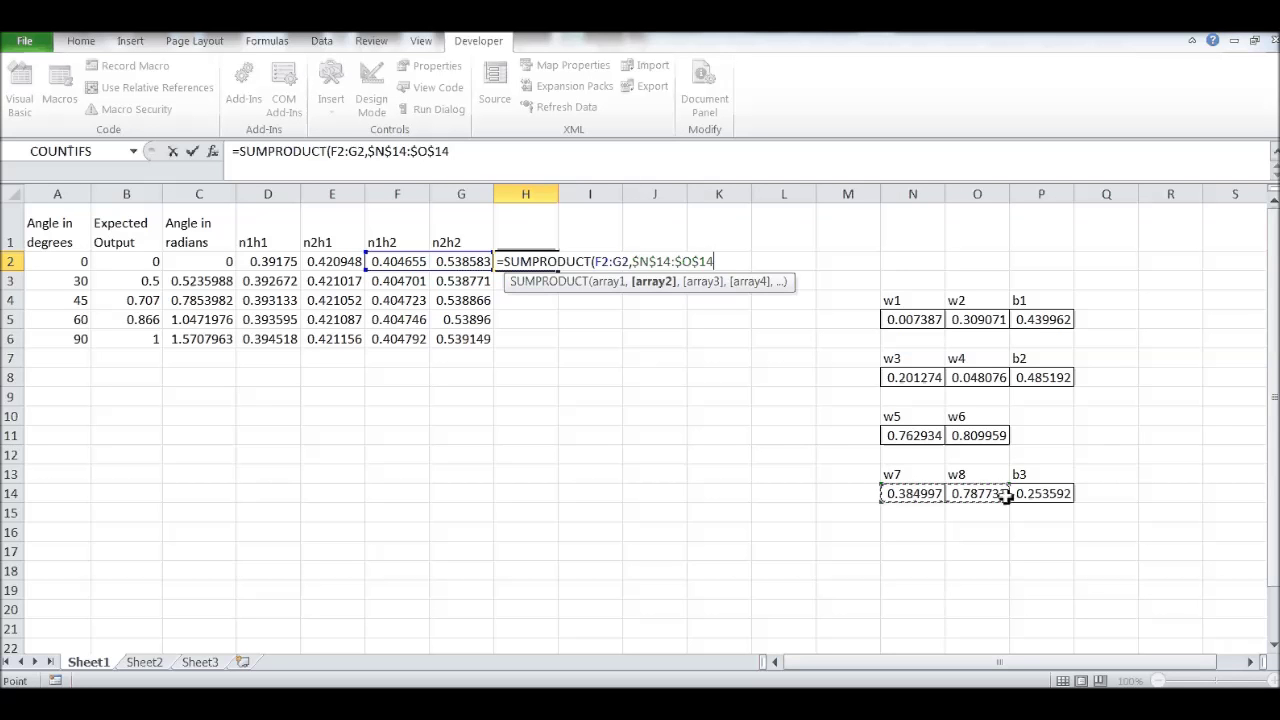
text())
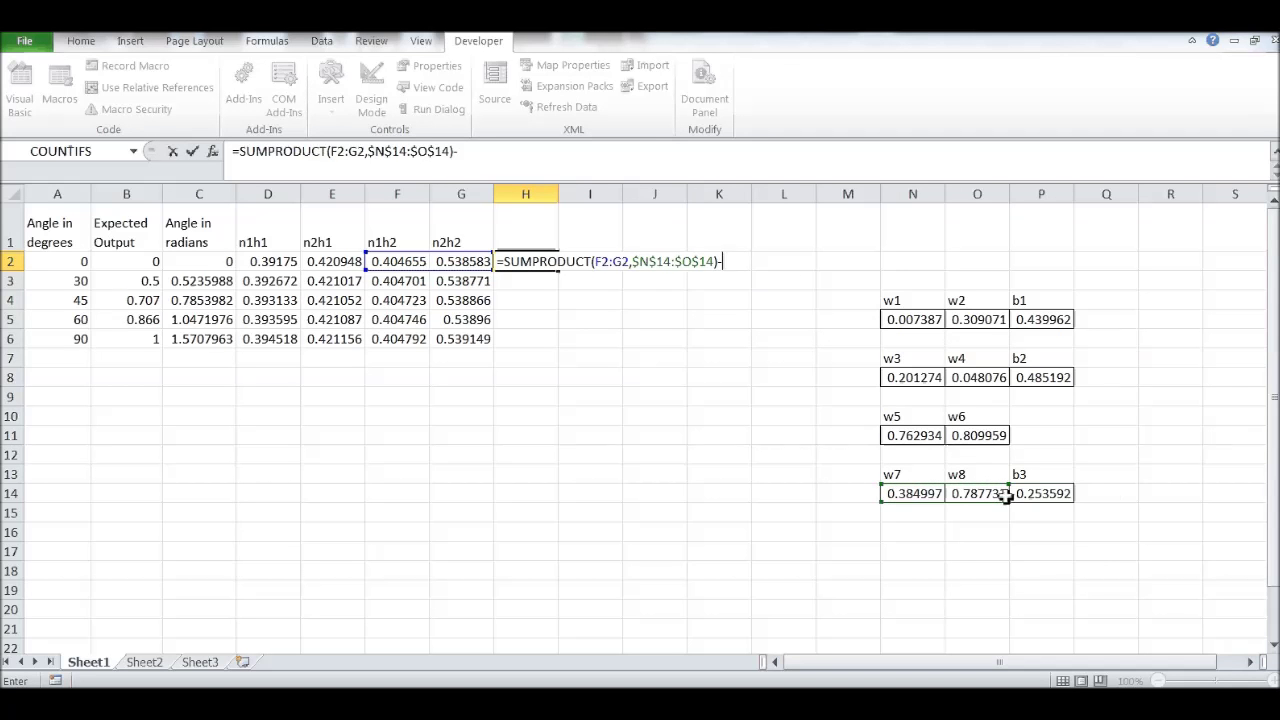
text(-)
click(1047, 497)
key(F4)
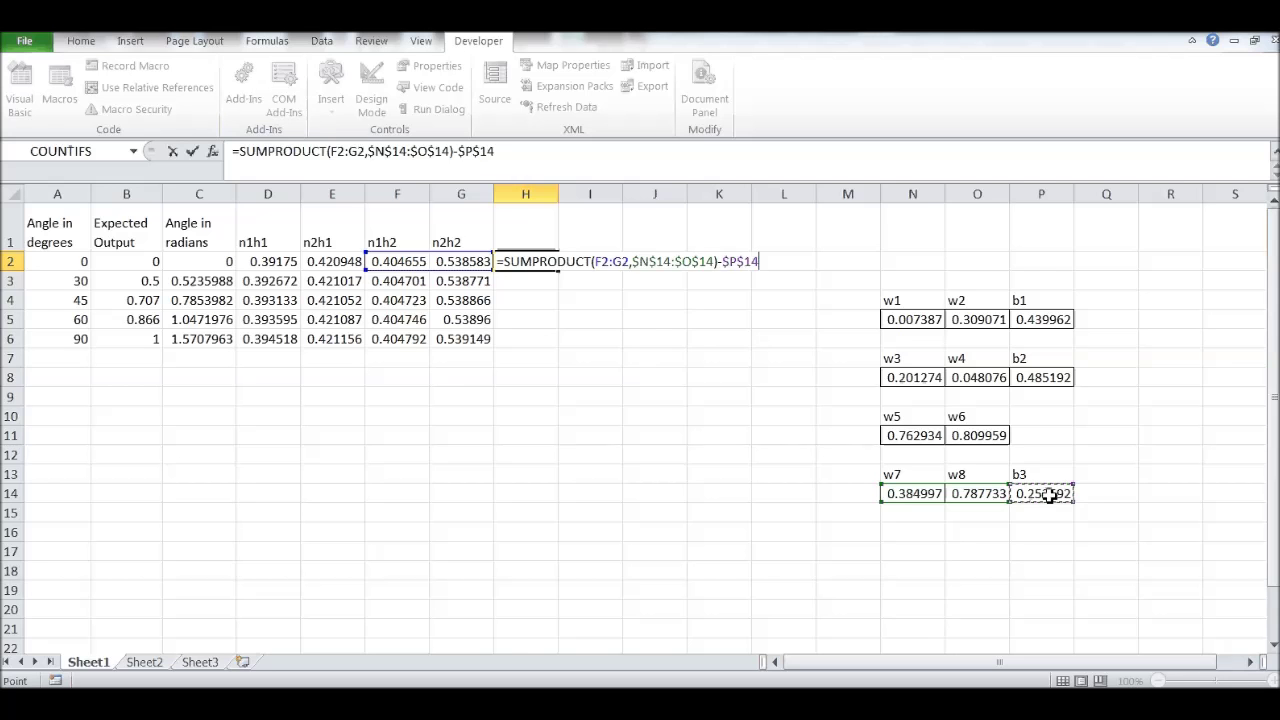
key(Return)
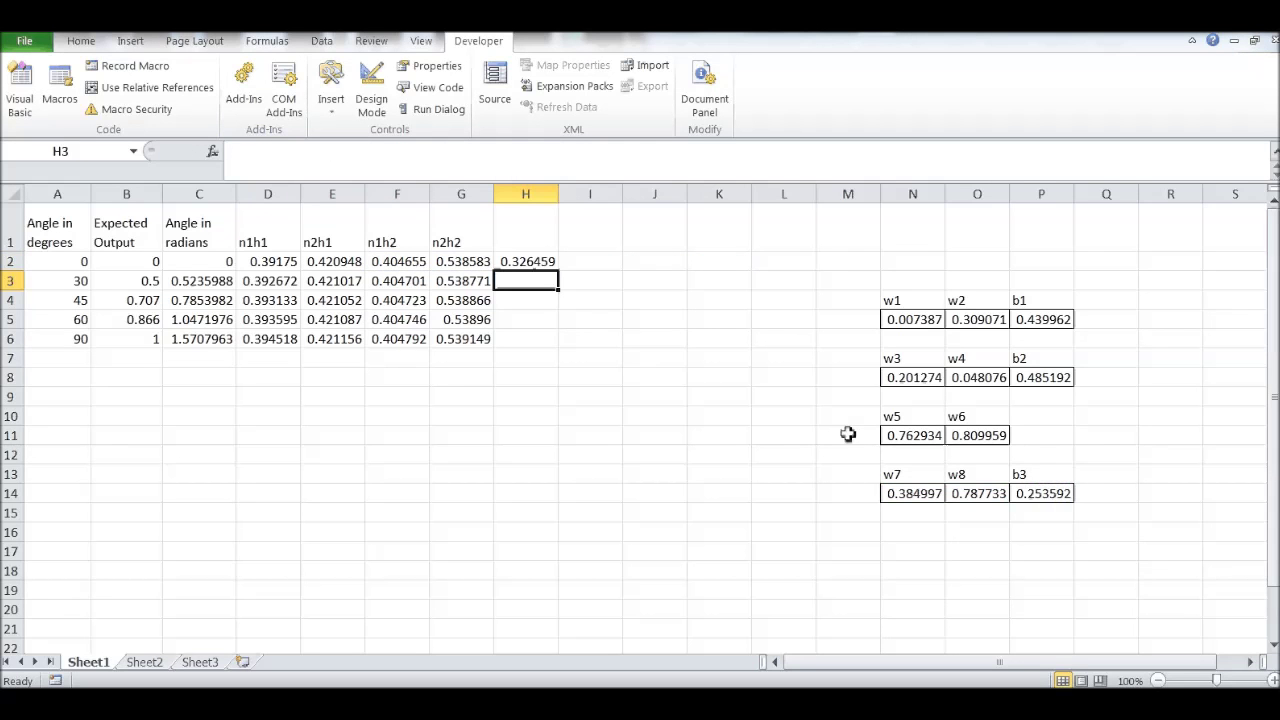
Copy the output formula down to H6 and label H1 'output by the network'.
click(554, 263)
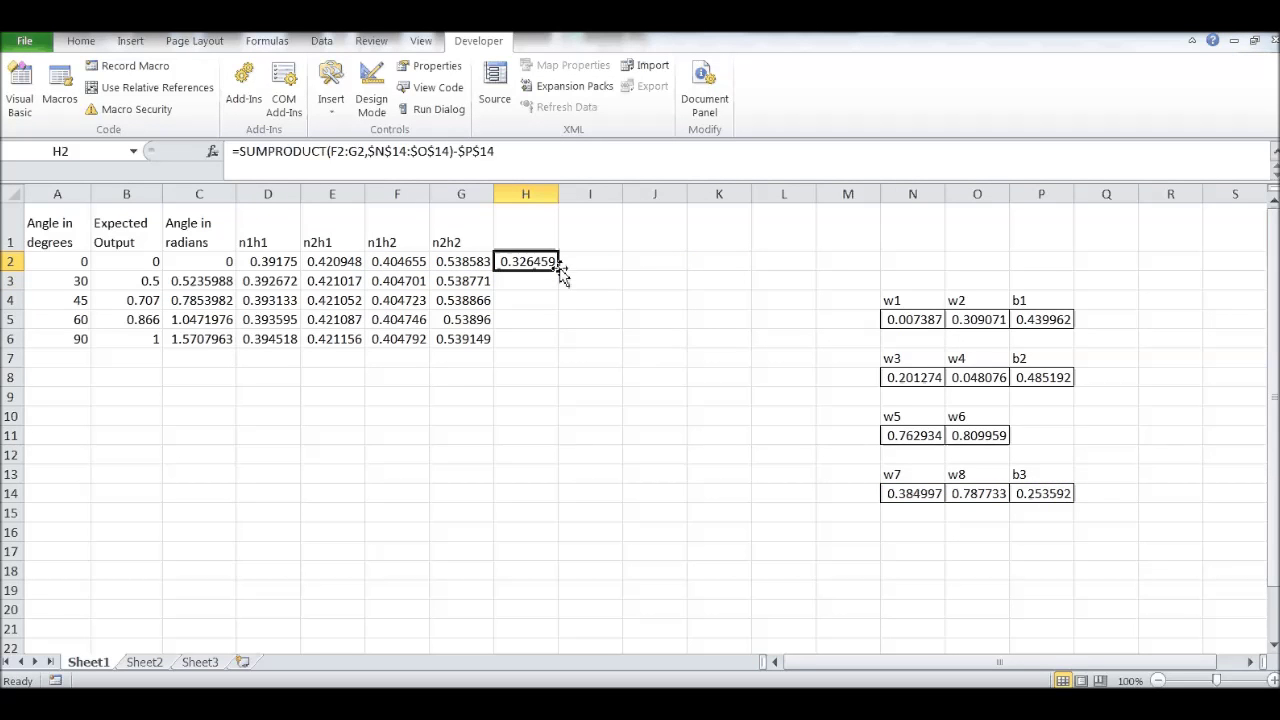
double_click(558, 271)
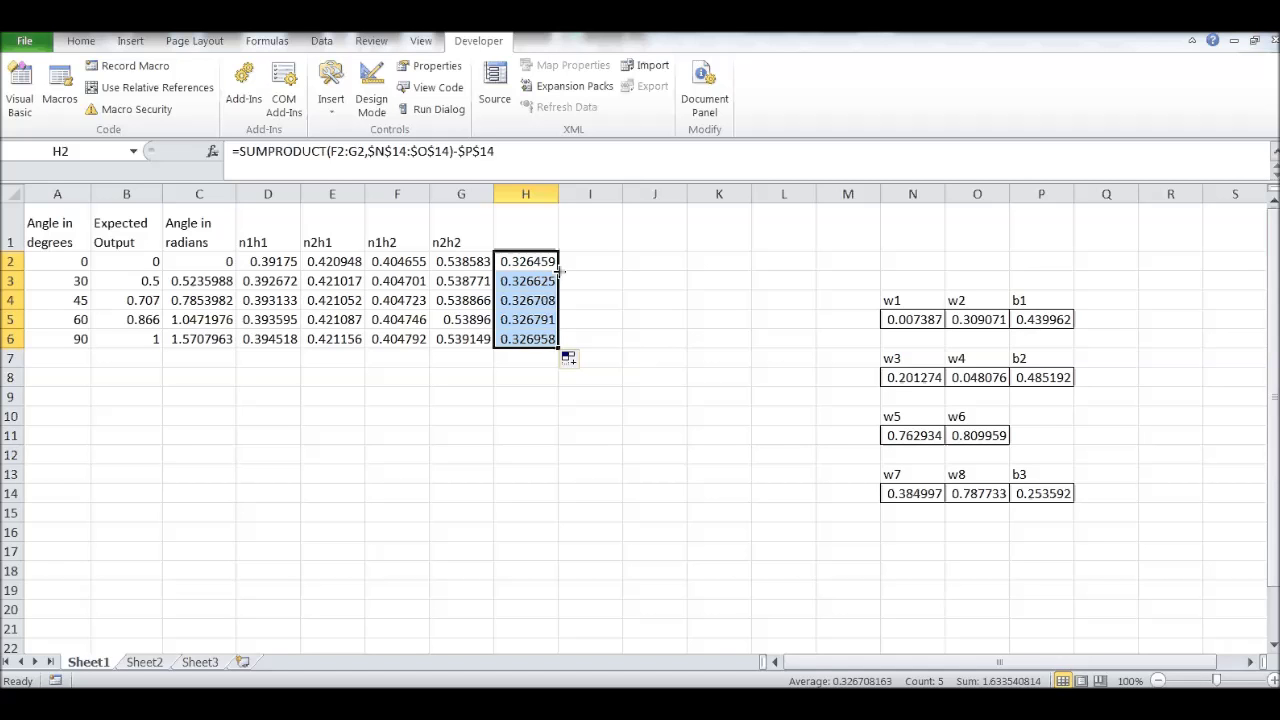
click(516, 223)
text(ou)
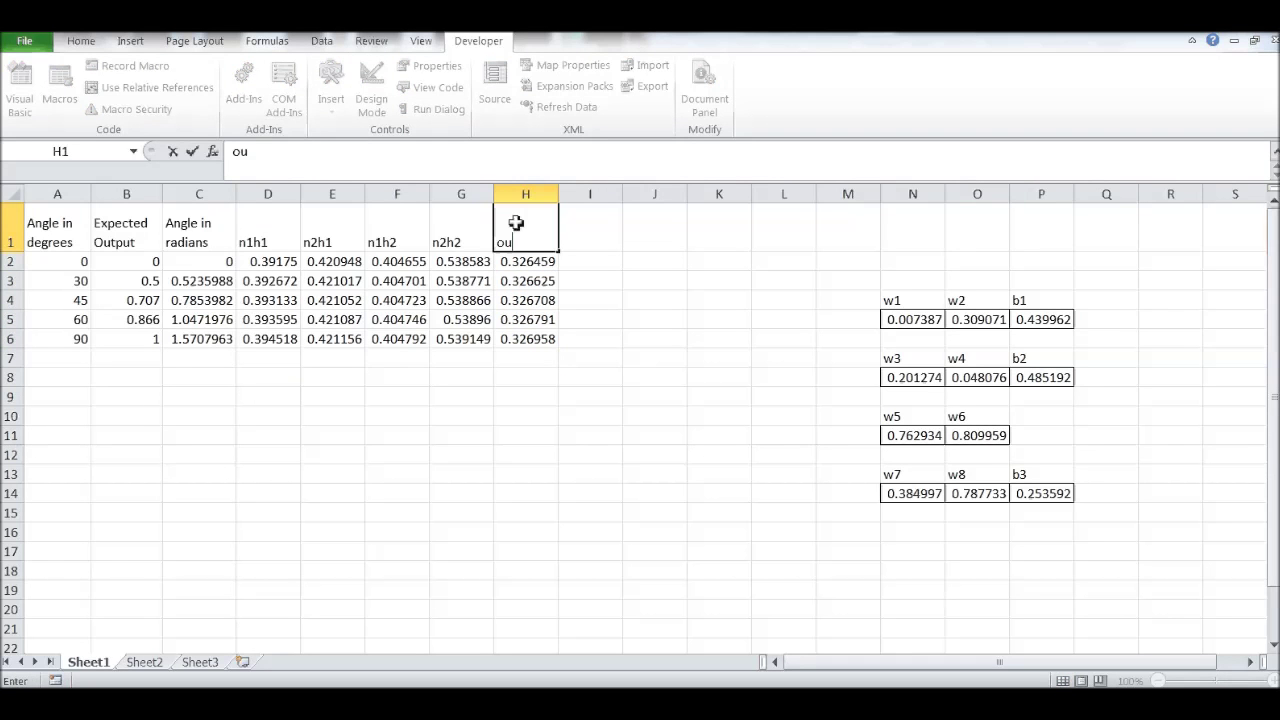
text(tput by the network)
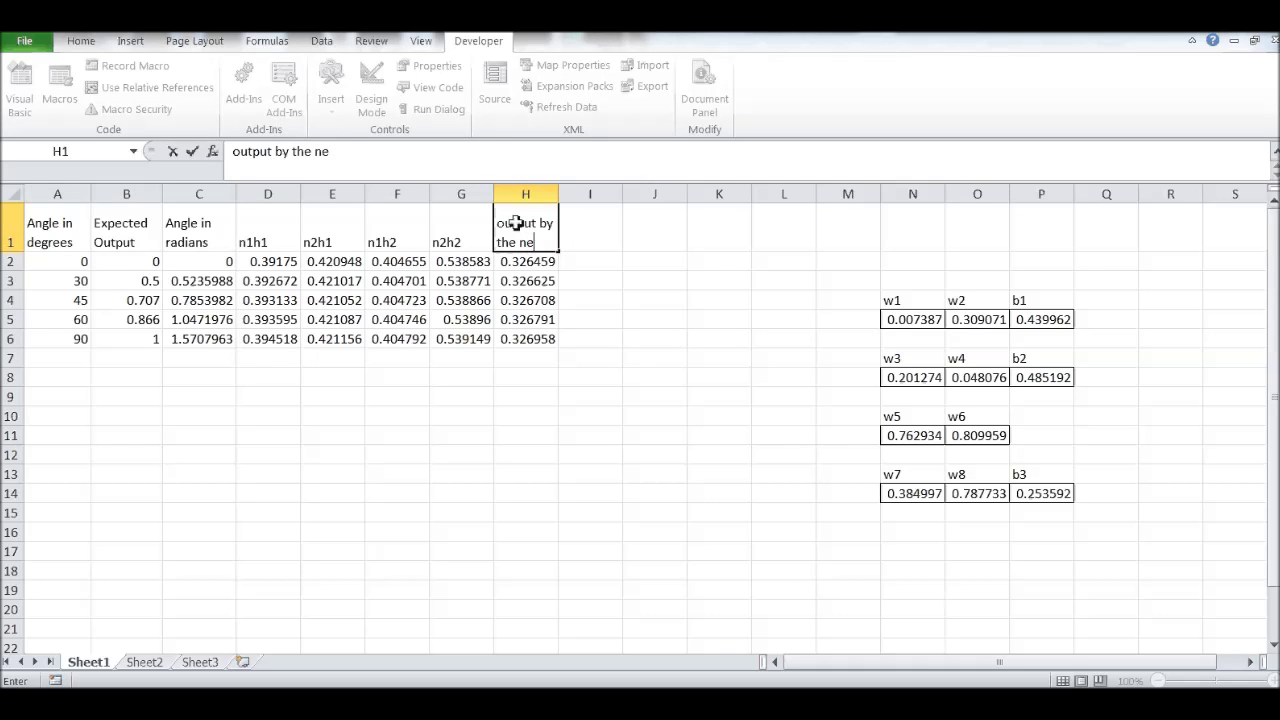
key(Return)
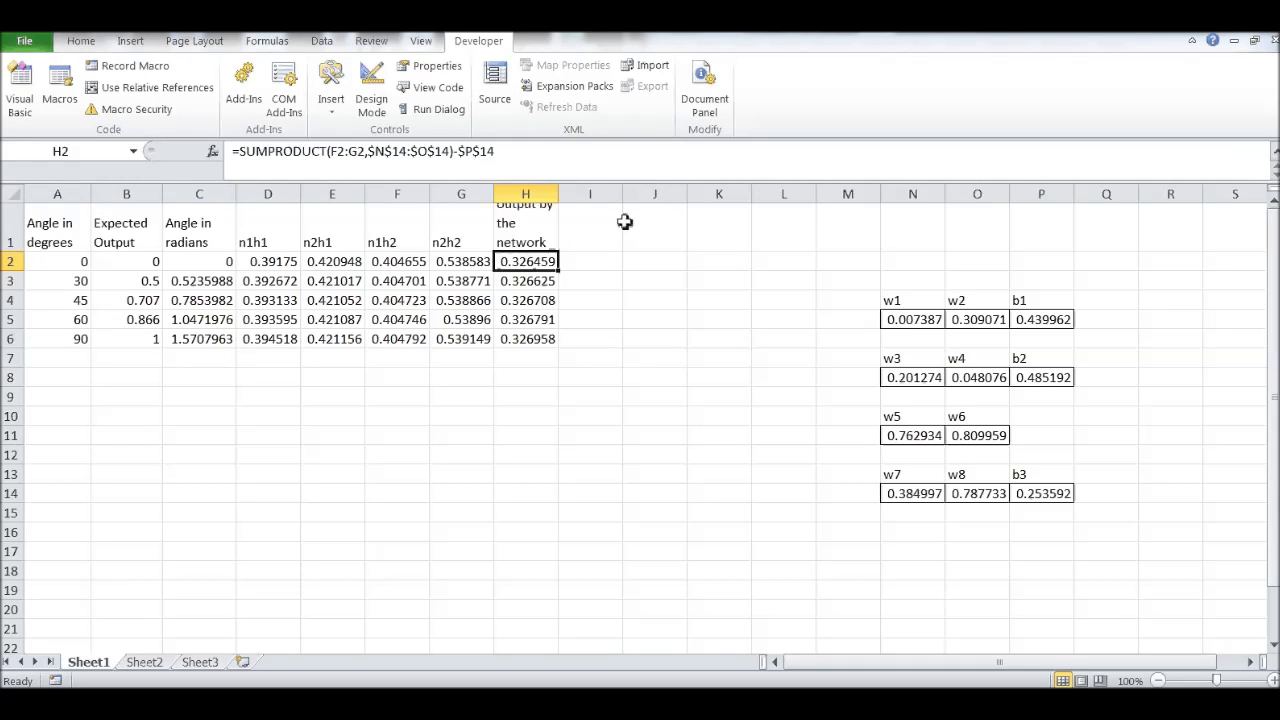
click(630, 221)
Turn off Wrap Text on the H1 header and autofit column H.
click(541, 215)
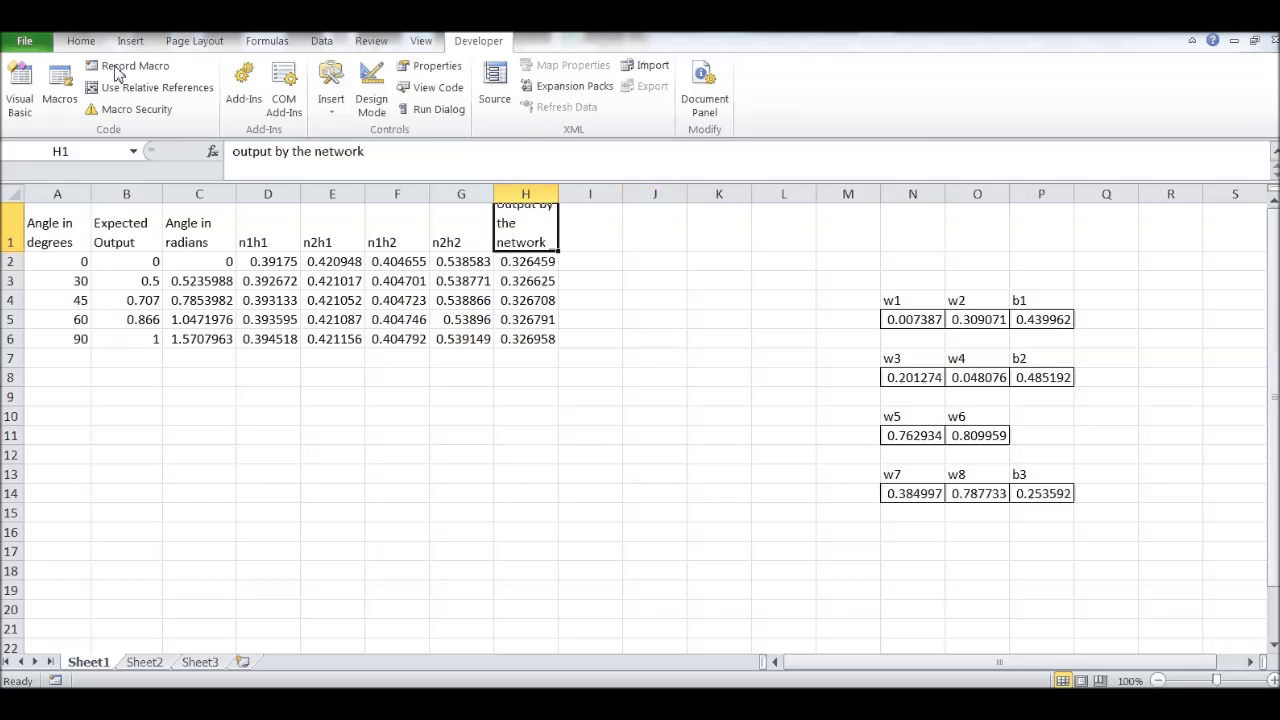
click(81, 40)
click(484, 76)
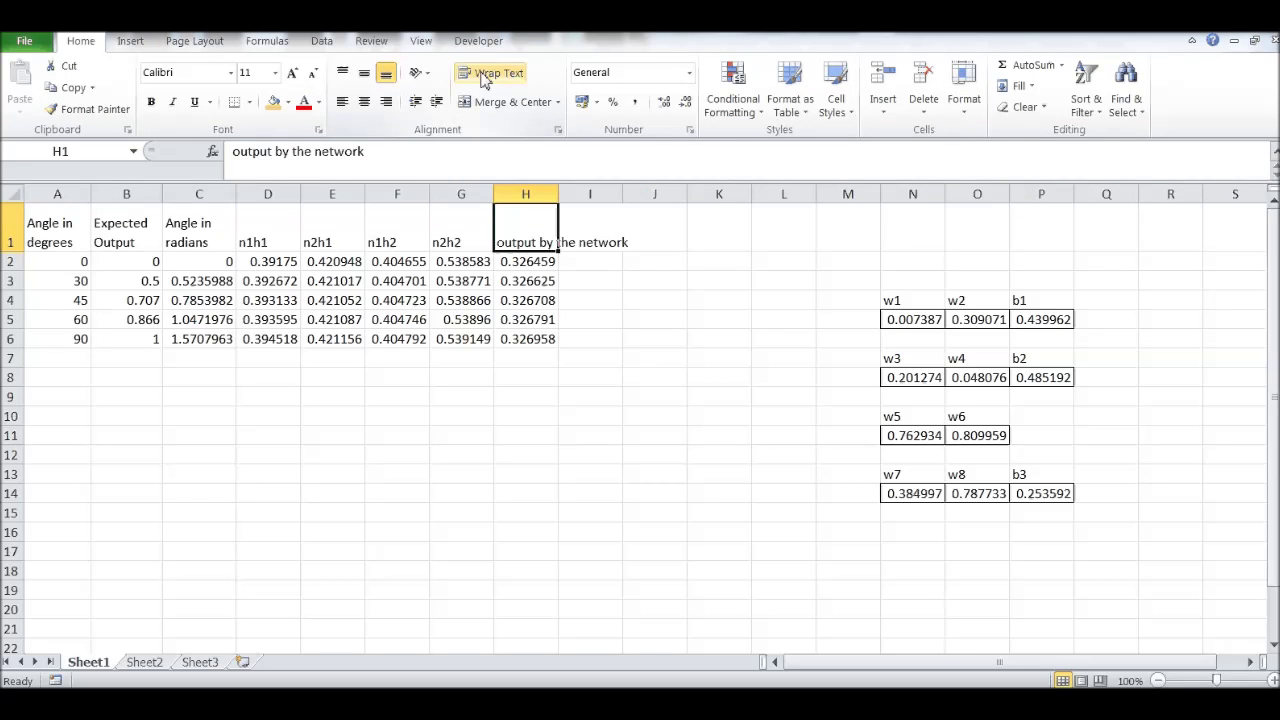
double_click(562, 195)
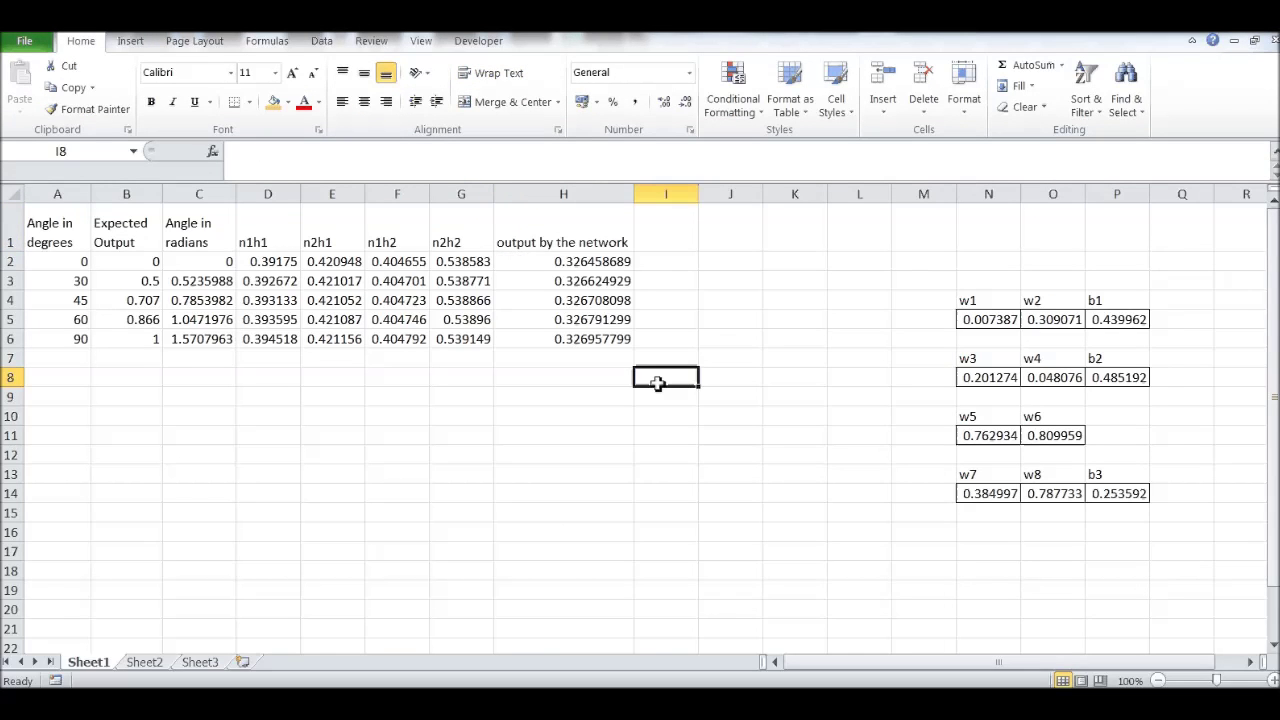
Shade expected outputs B2:B6 orange and network outputs H2:H6 yellow.
drag(597, 262, 592, 341)
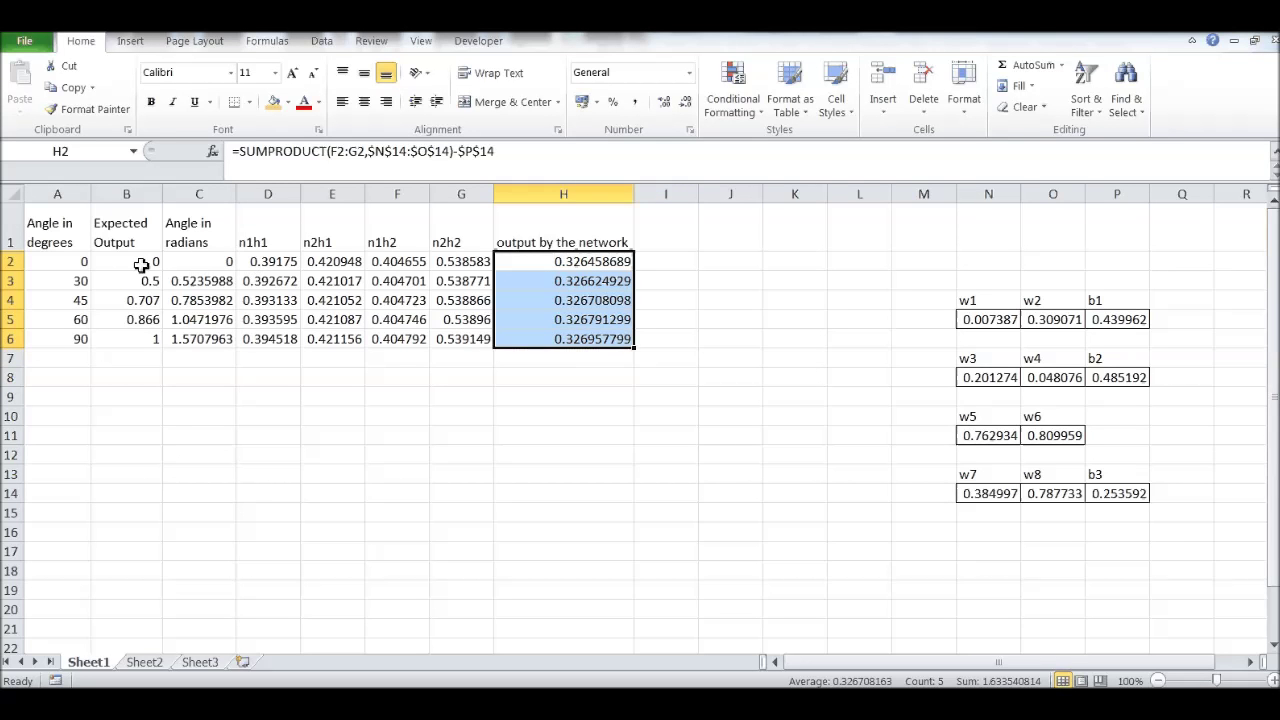
drag(143, 262, 145, 341)
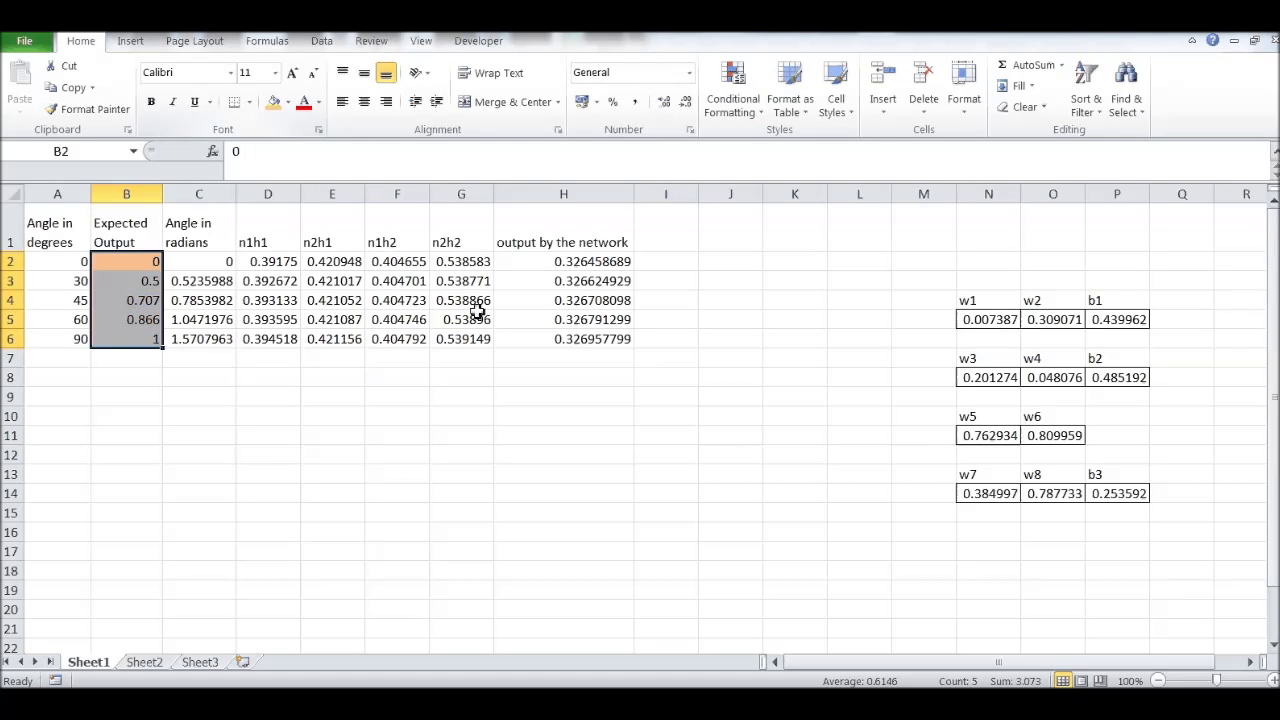
drag(590, 262, 590, 339)
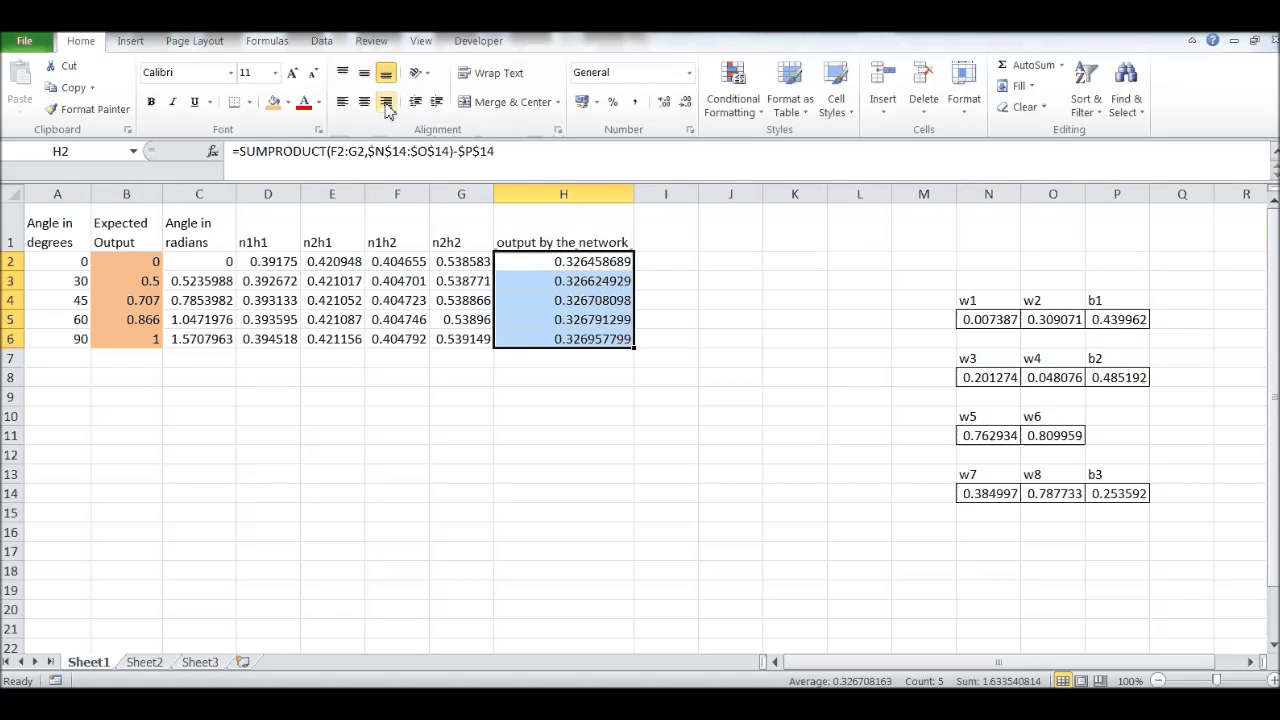
click(287, 102)
click(329, 243)
click(713, 329)
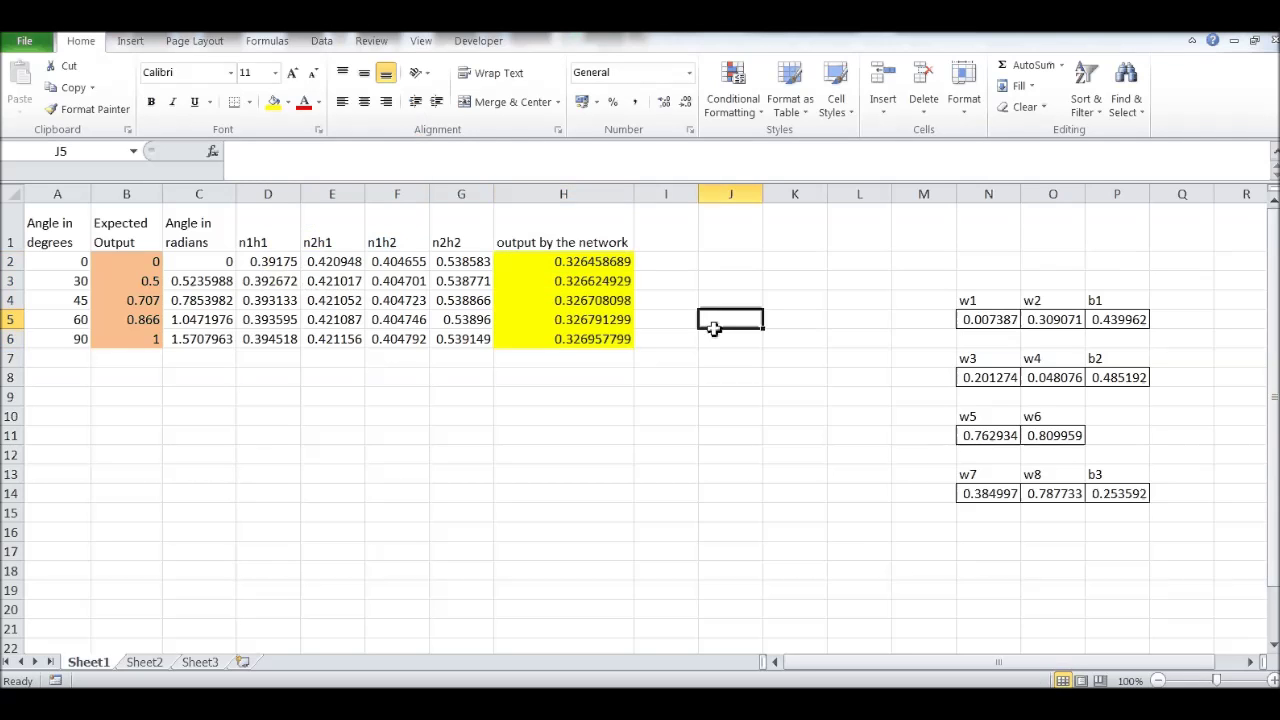
click(711, 232)
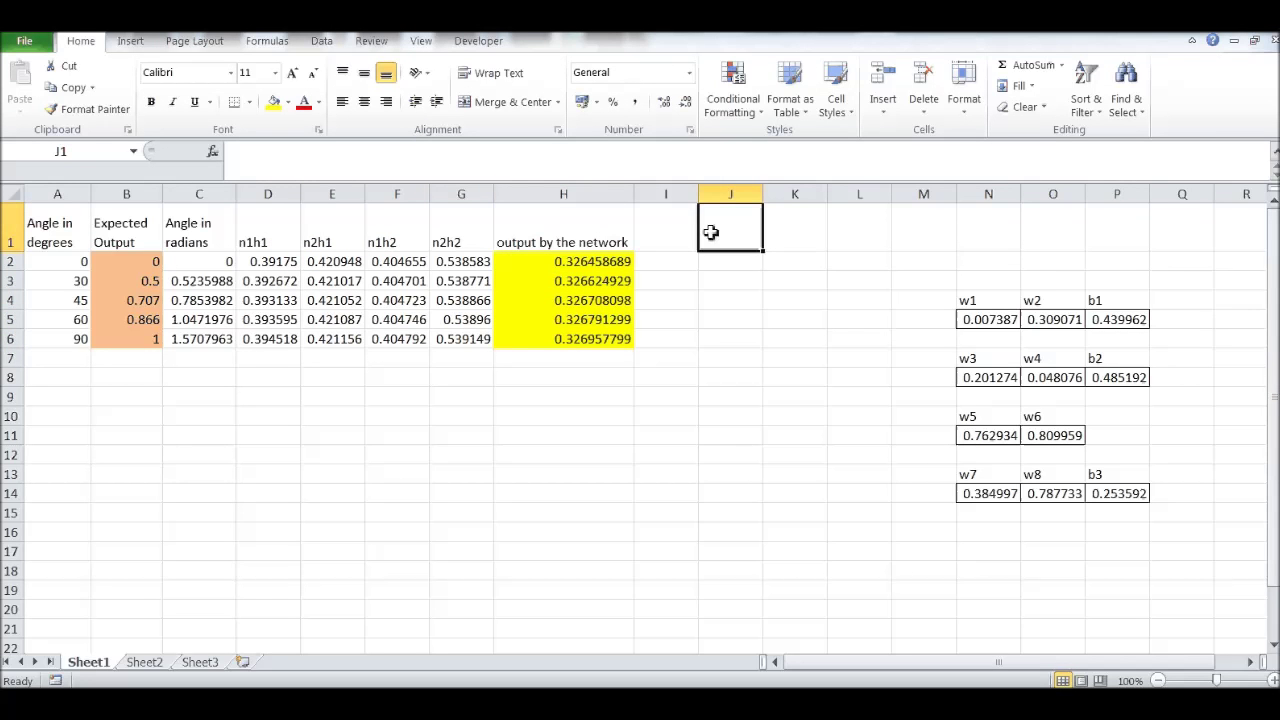
Enter =SUMXMY2(B2:B6,H2:H6) in J1, giving a squared error of 1.024988.
text(=su)
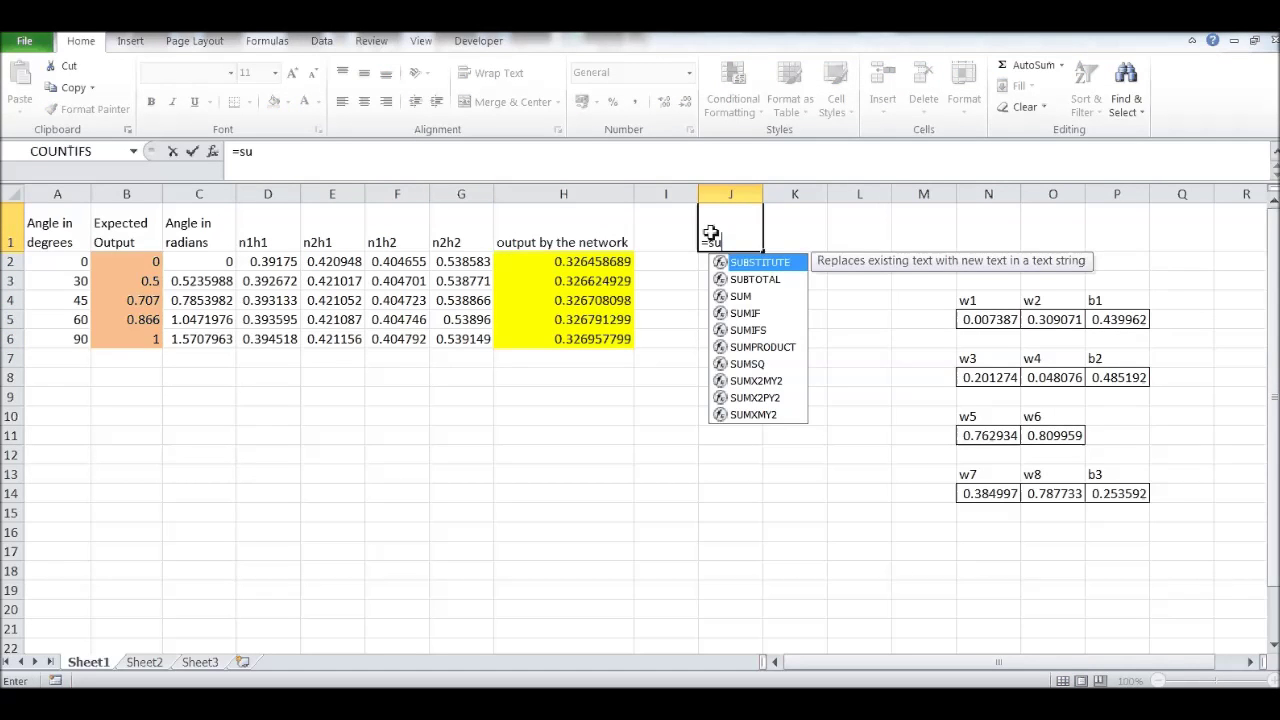
text(m)
click(752, 383)
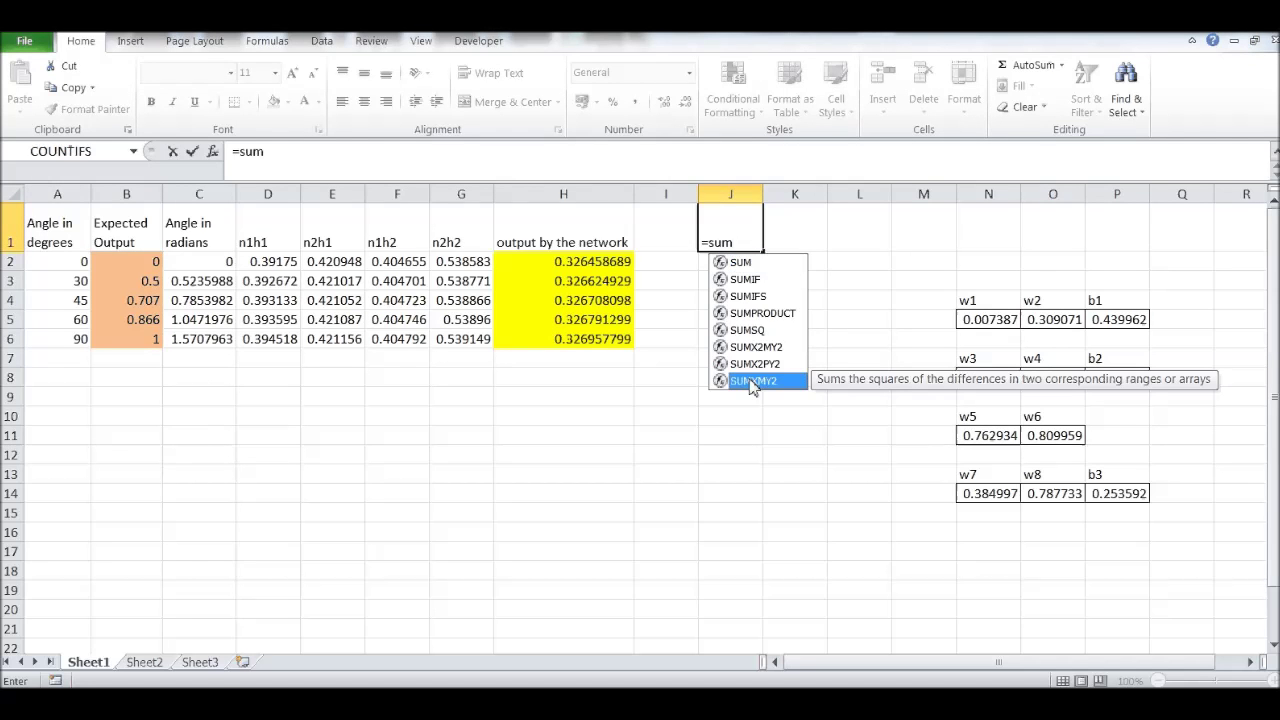
double_click(804, 384)
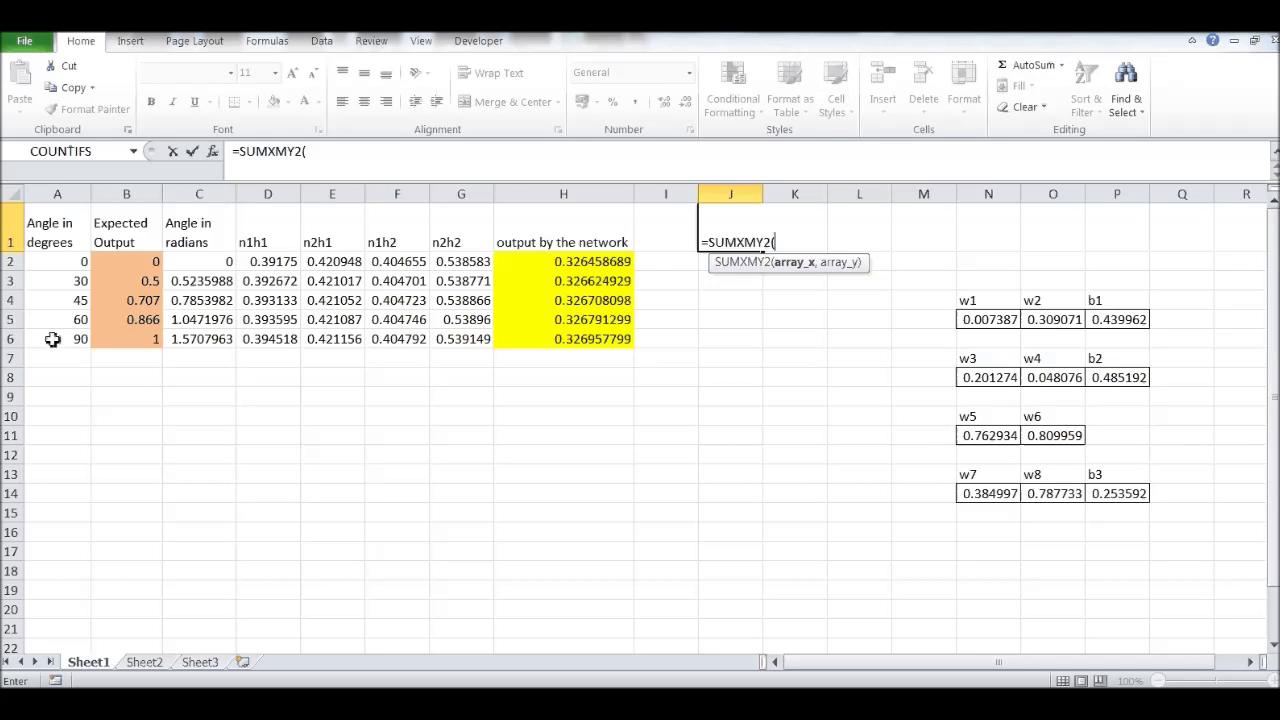
drag(118, 262, 152, 341)
text(,)
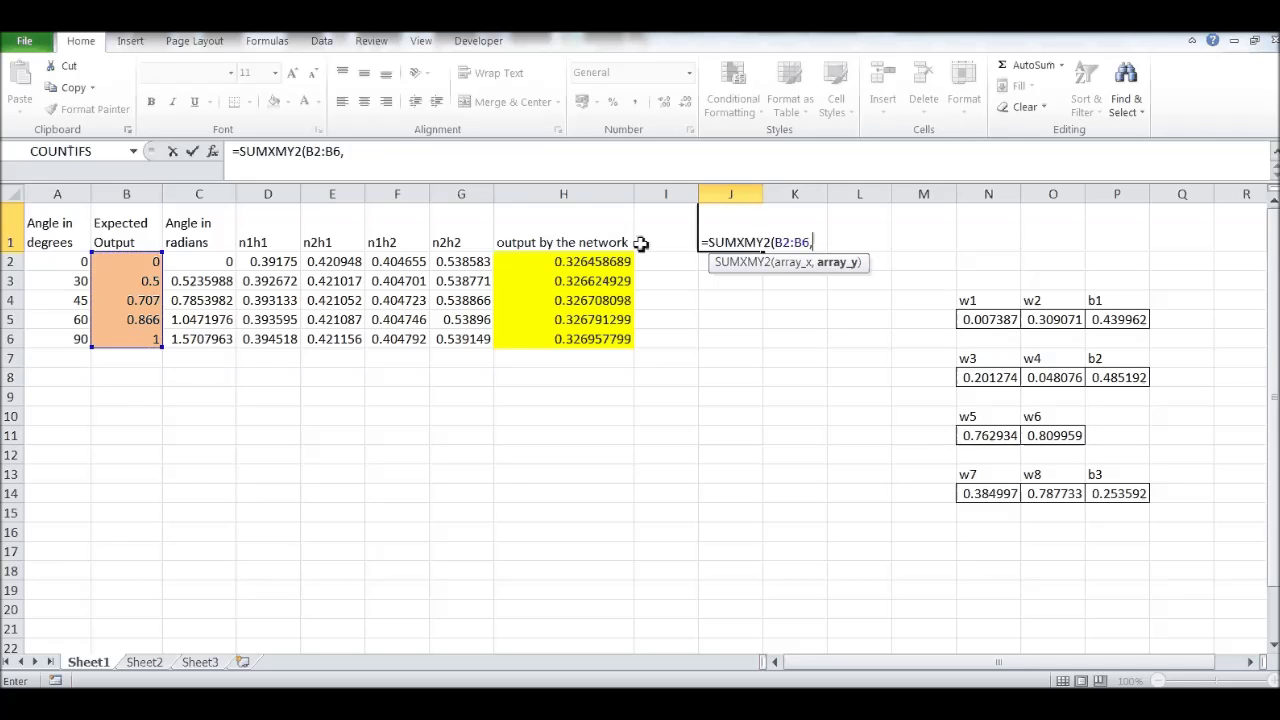
drag(612, 262, 610, 337)
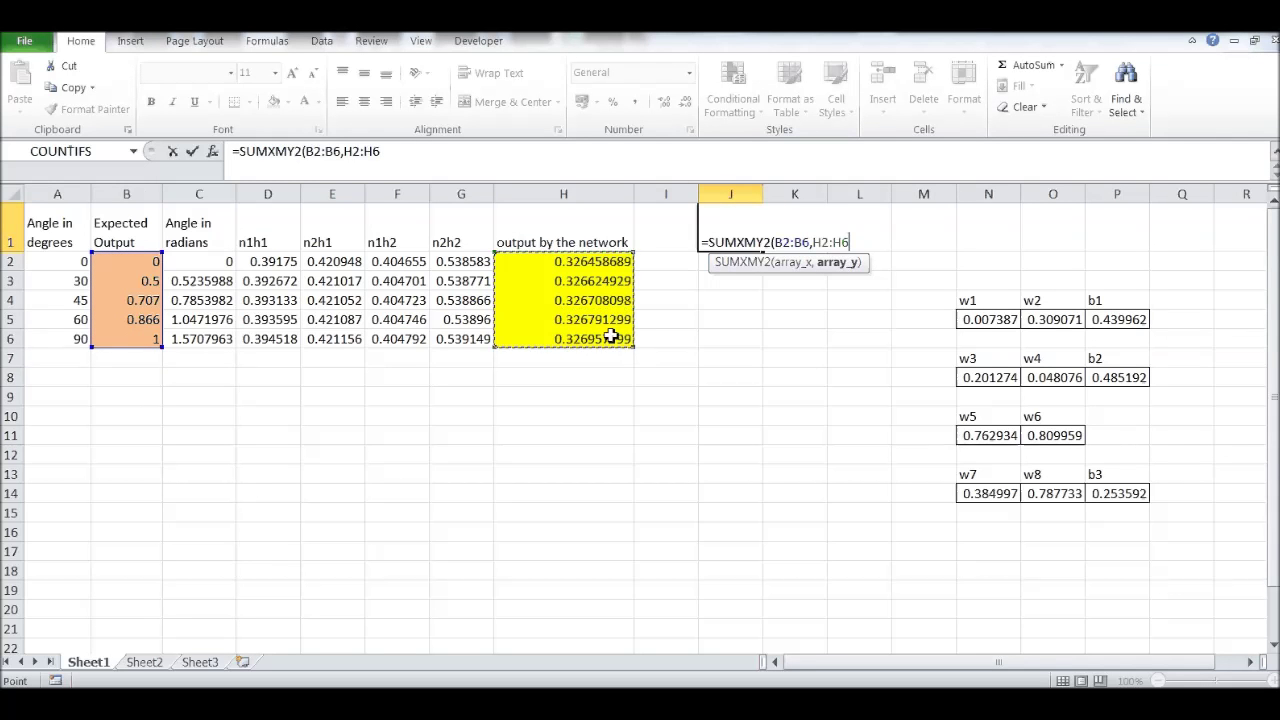
key(Return)
click(758, 232)
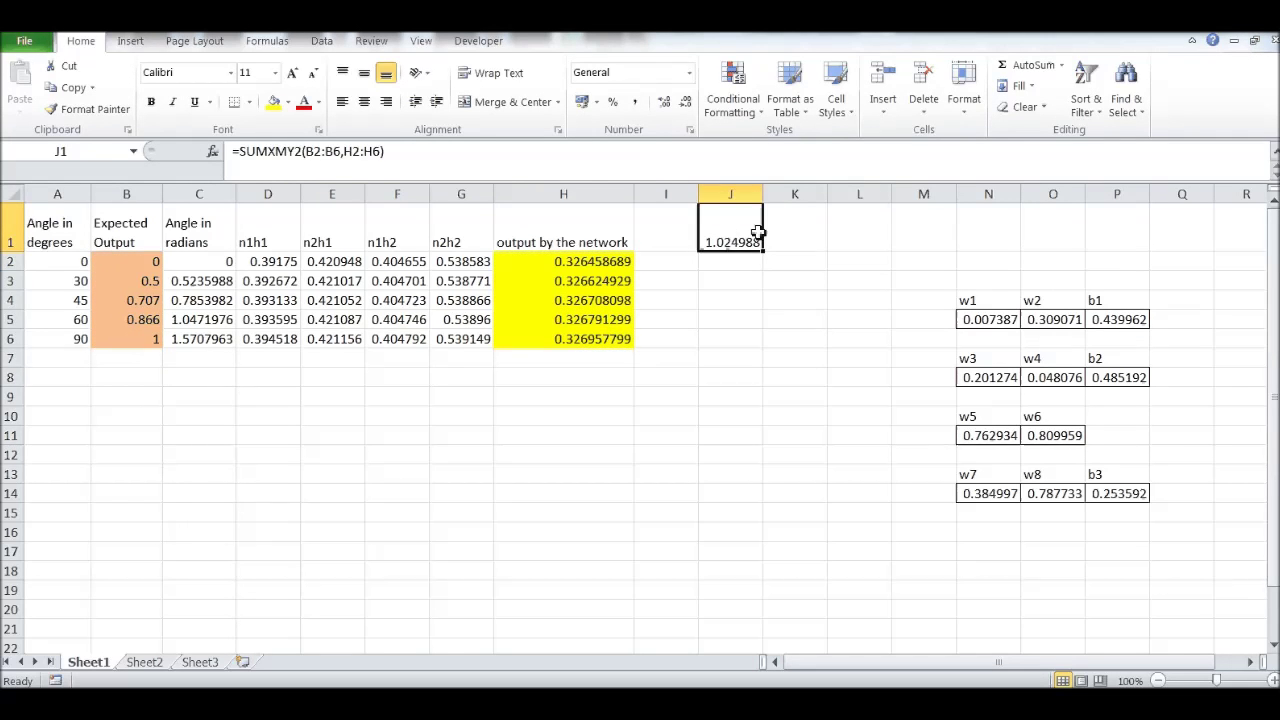
click(485, 41)
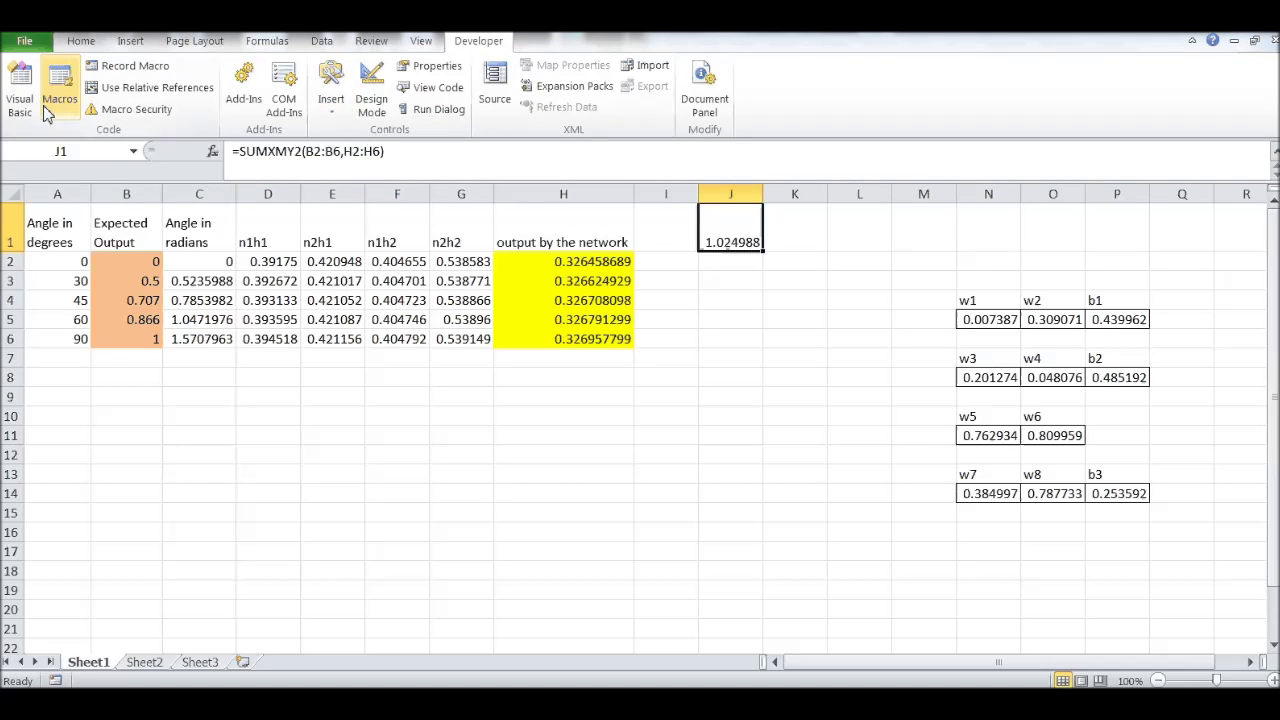
Open Solver, set J1 as the objective to minimise, and clear the old changing cells.
click(321, 41)
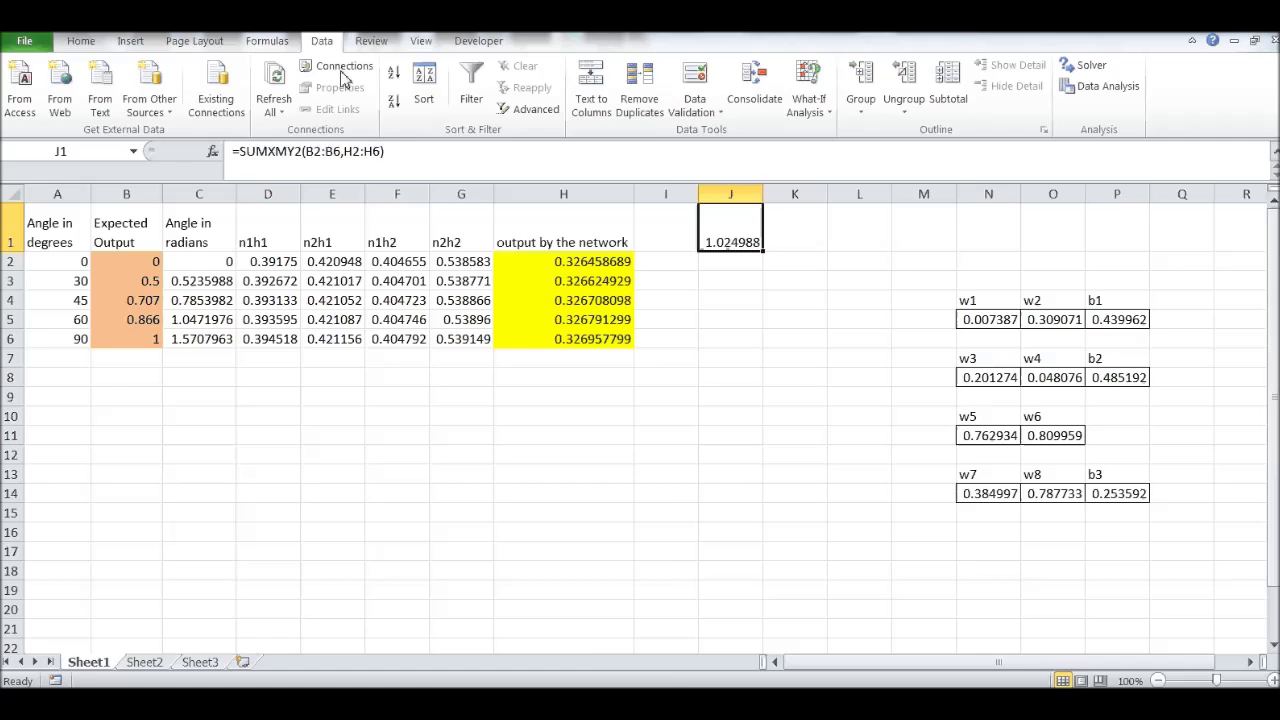
click(1088, 65)
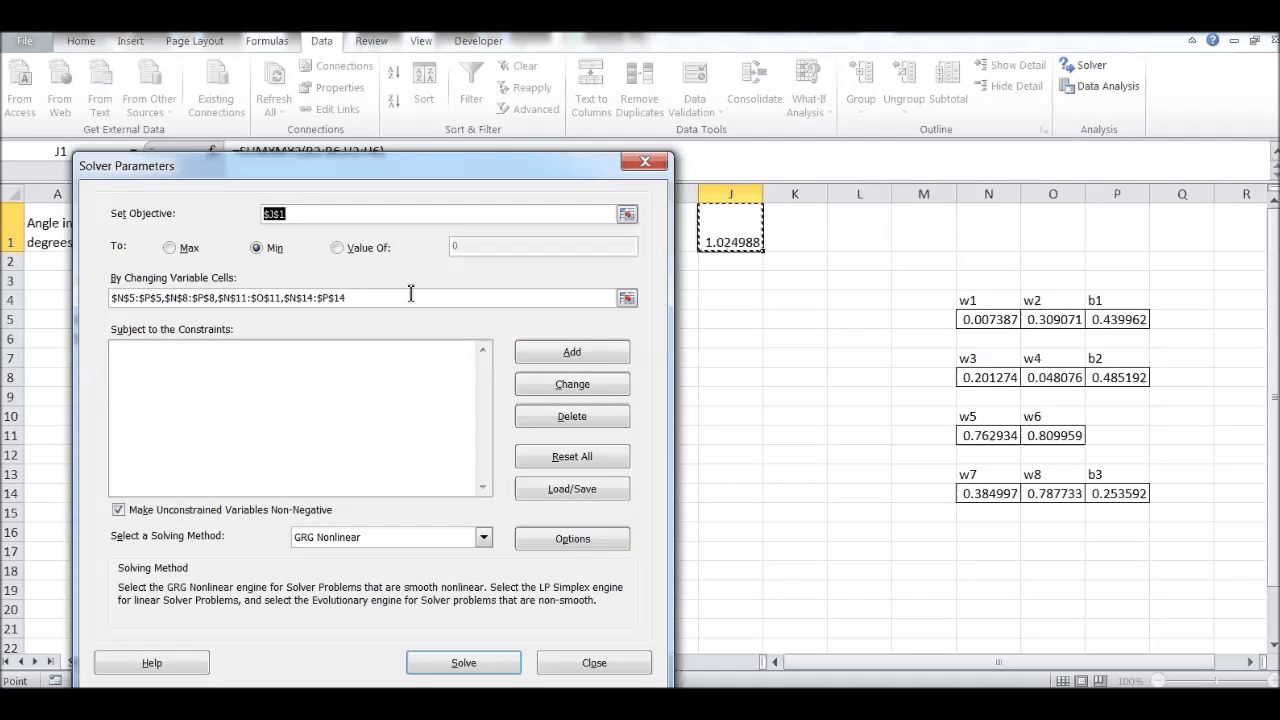
click(625, 215)
click(722, 234)
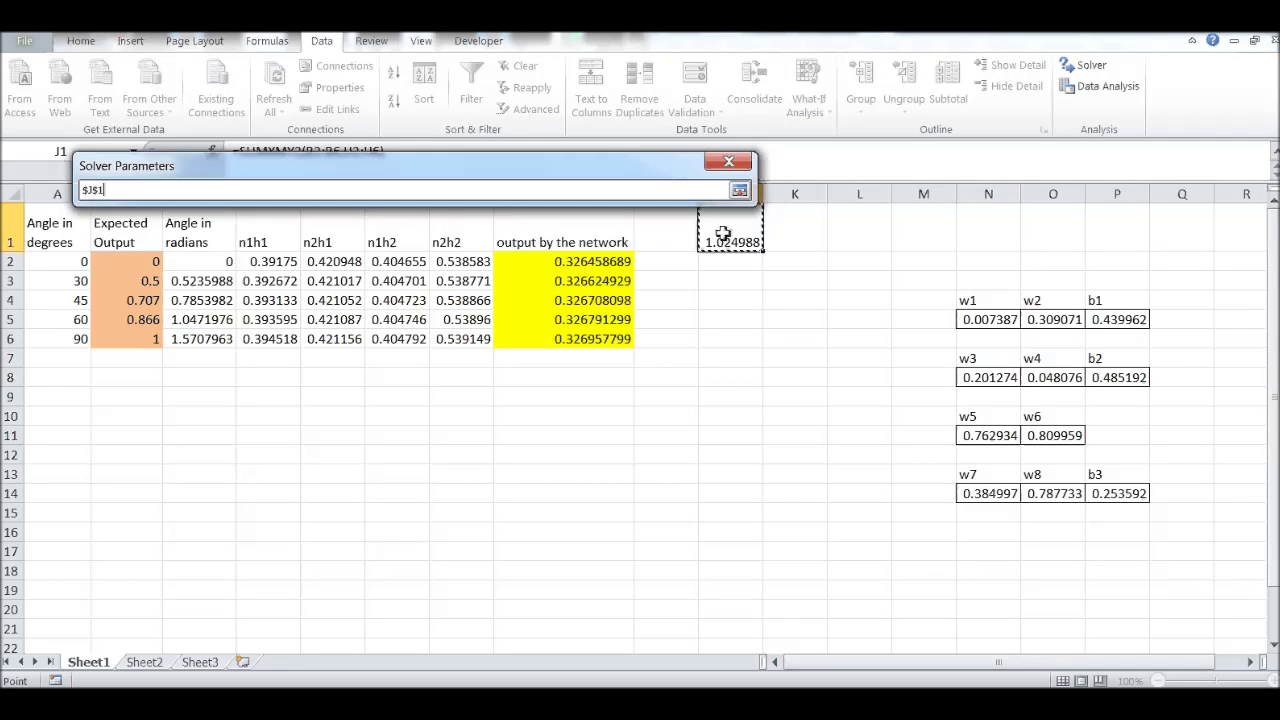
click(739, 190)
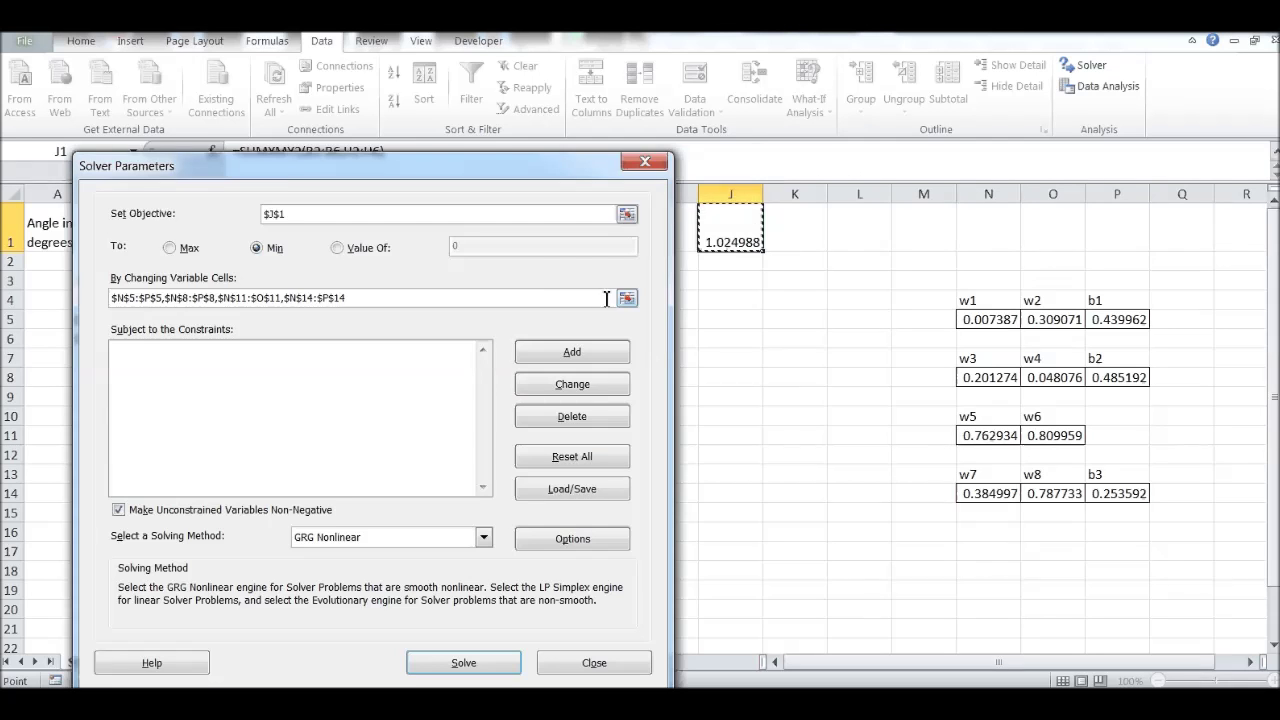
triple_click(606, 298)
key(BackSpace)
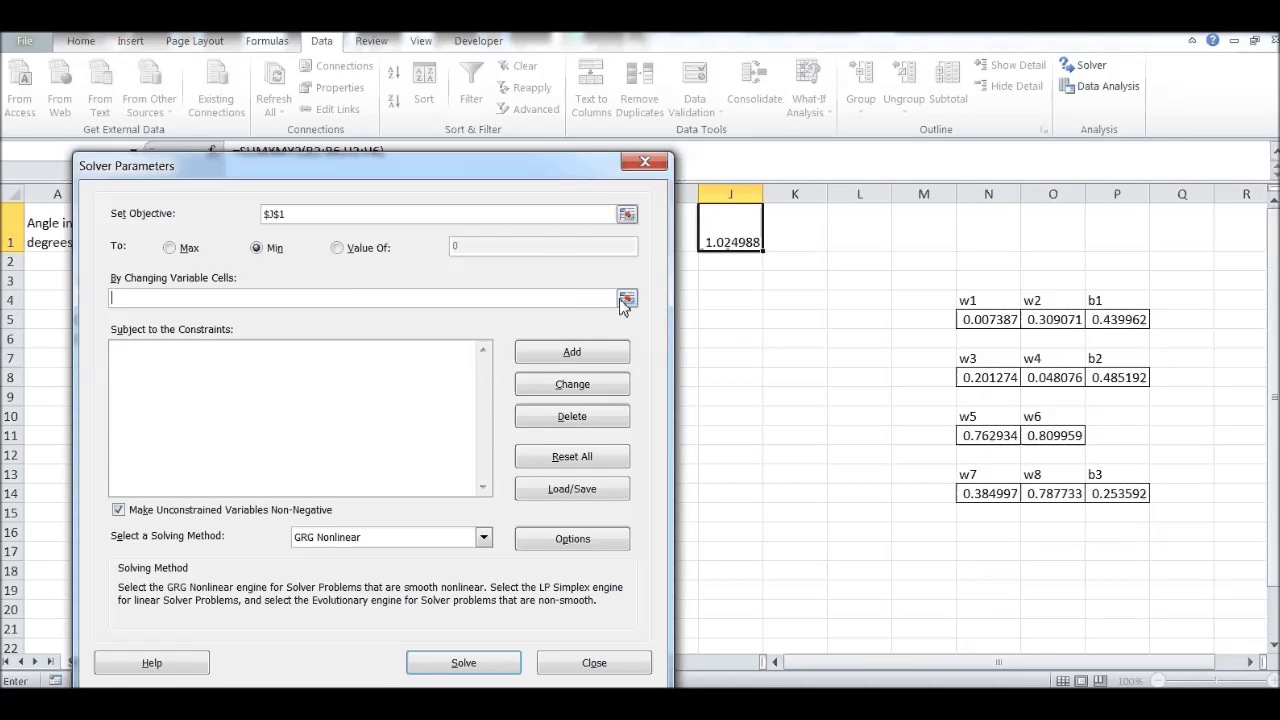
click(625, 299)
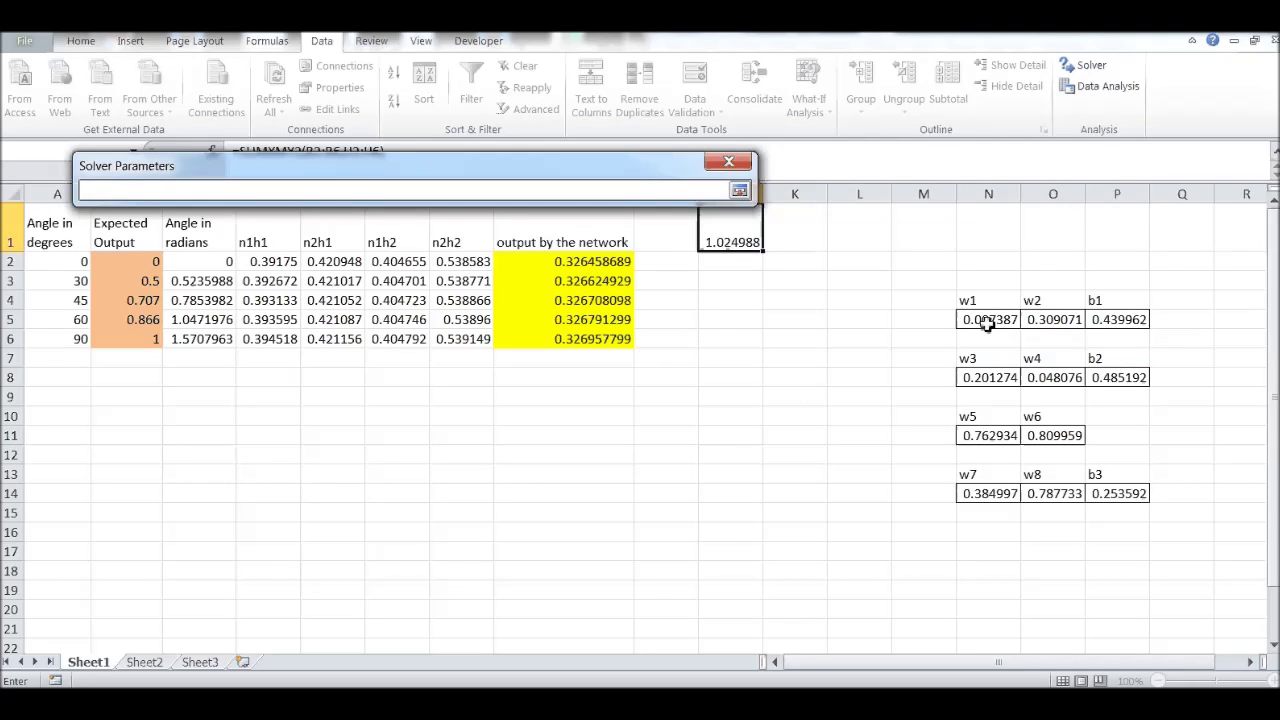
click(739, 190)
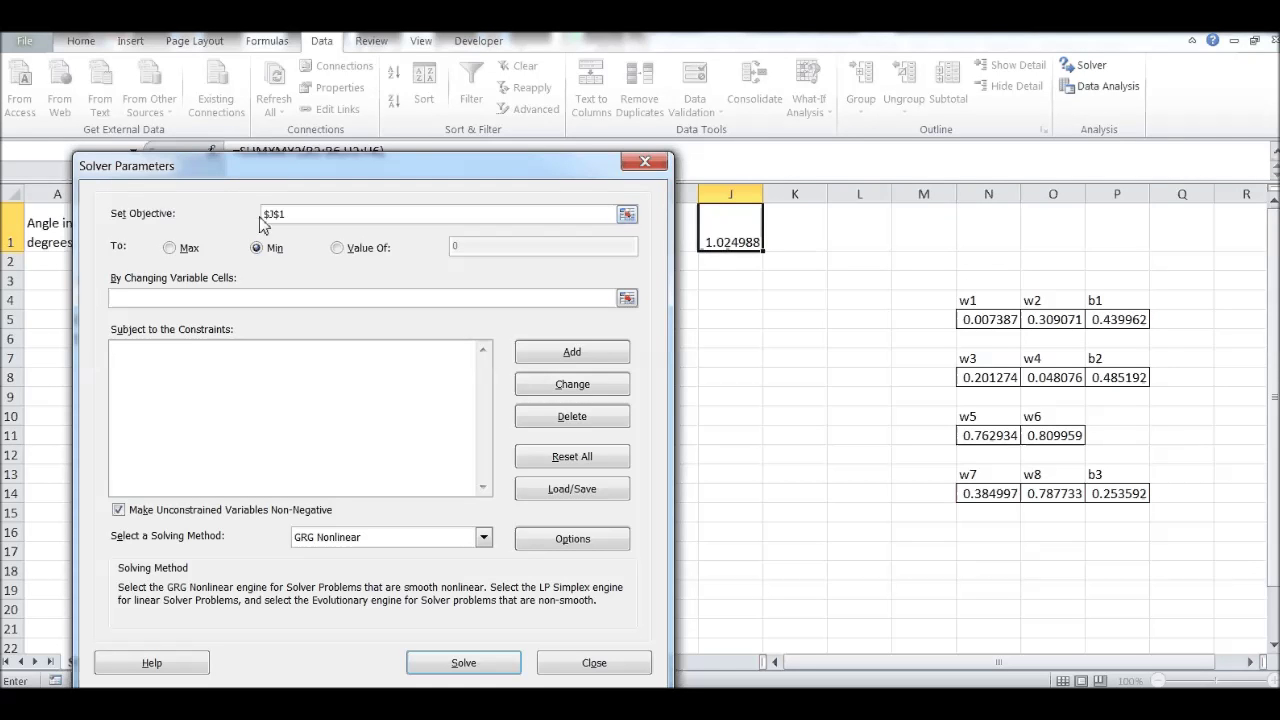
click(257, 247)
Set changing cells to N5:P5, N8:P8, N11:O11 and N14:P14, then solve.
click(627, 298)
drag(986, 320, 1128, 320)
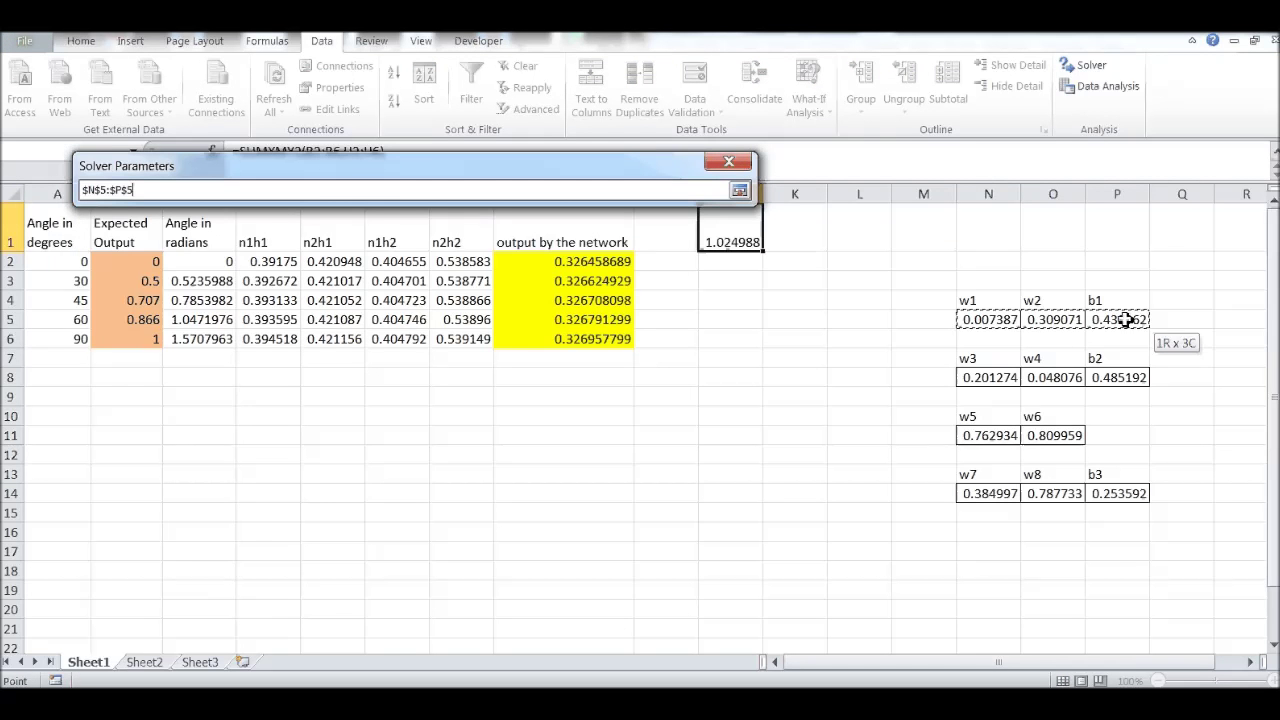
drag(992, 377, 1120, 377)
drag(986, 436, 1066, 436)
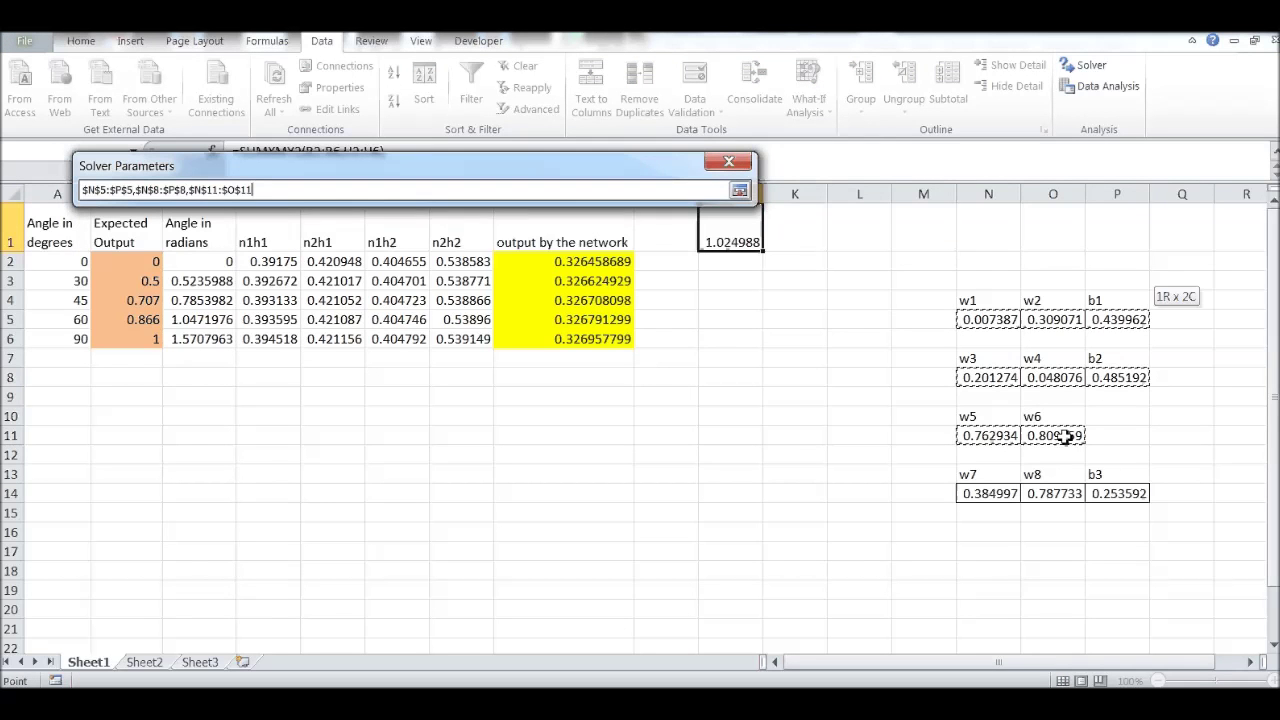
drag(975, 494, 1120, 494)
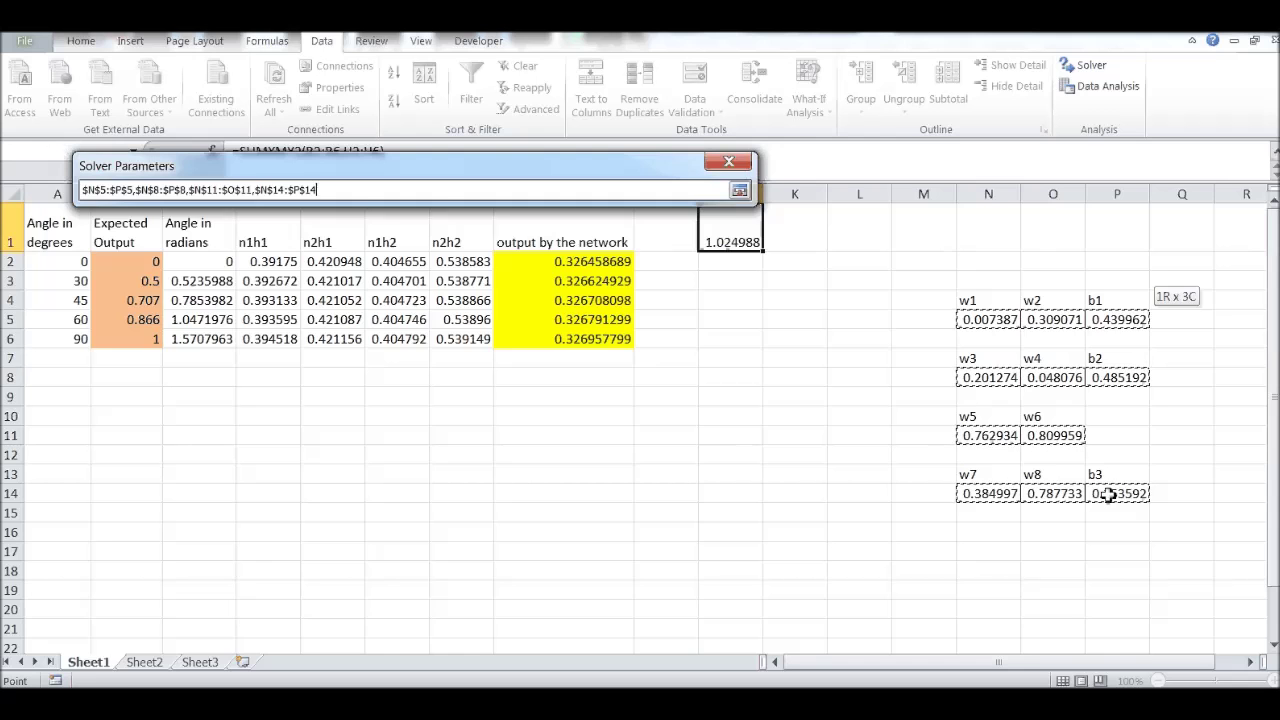
click(739, 190)
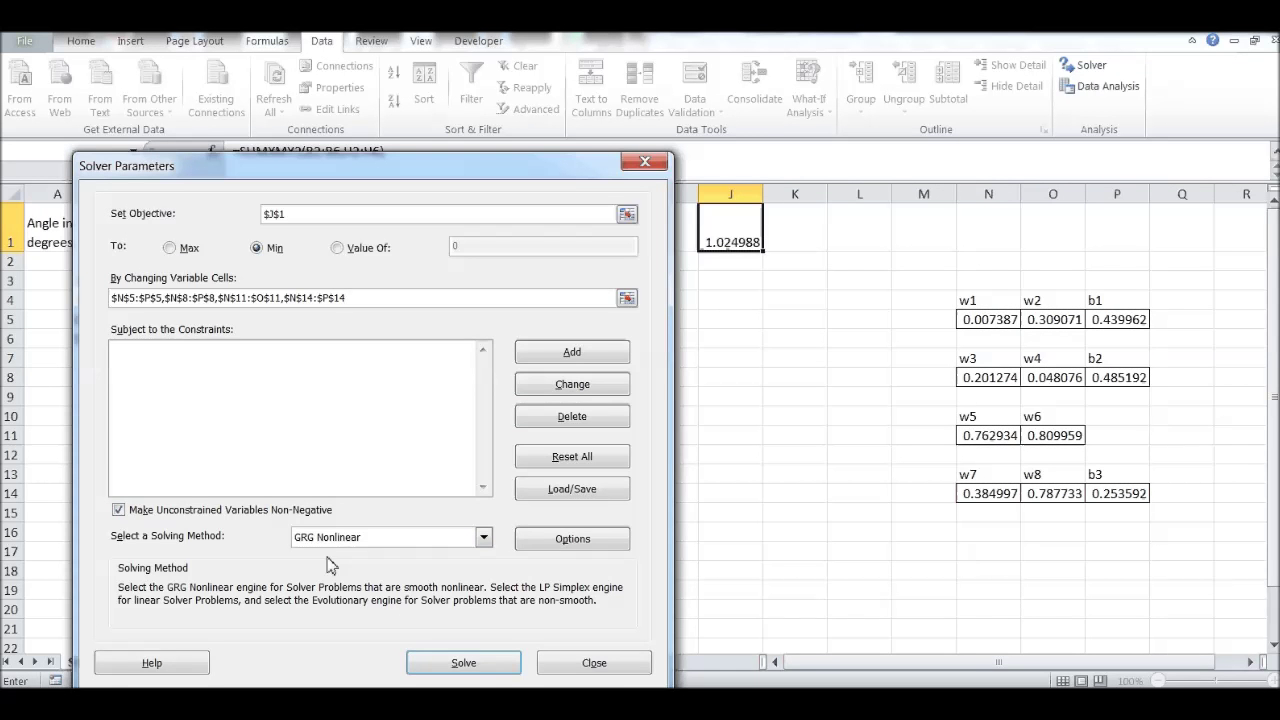
click(463, 663)
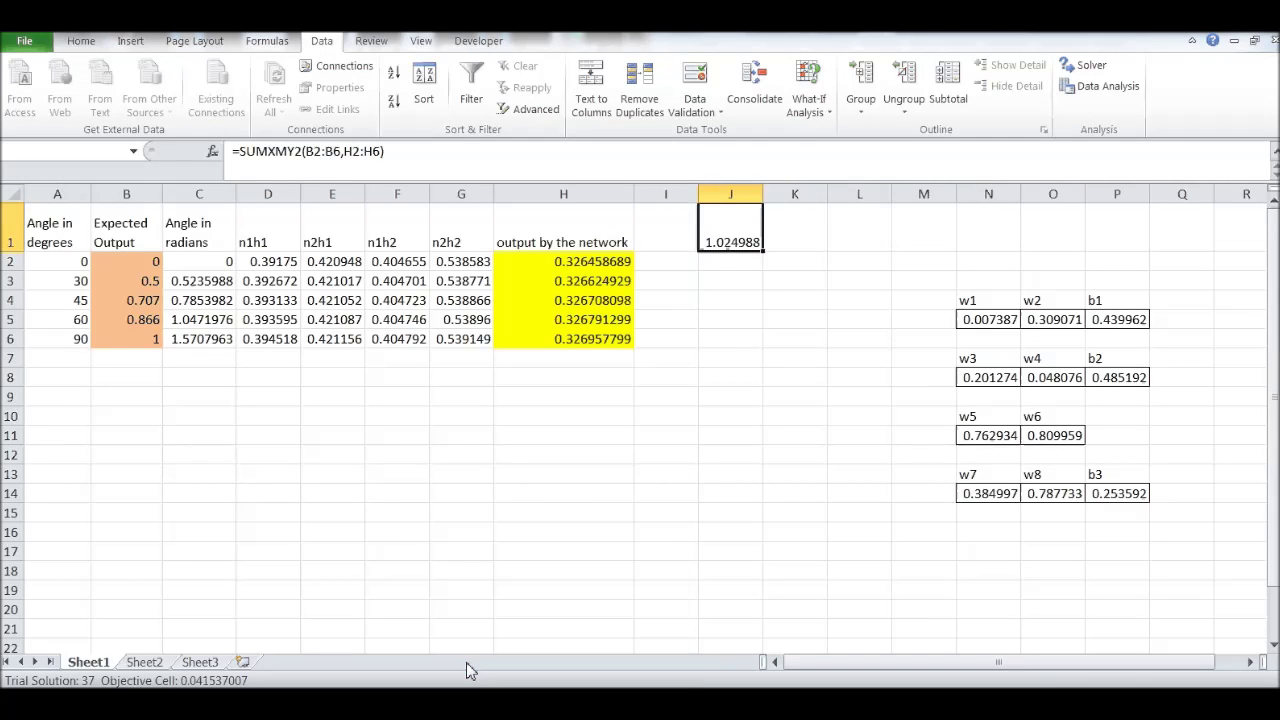
Keep the Solver solution and inspect the J1 error and H-column output formulas.
click(491, 382)
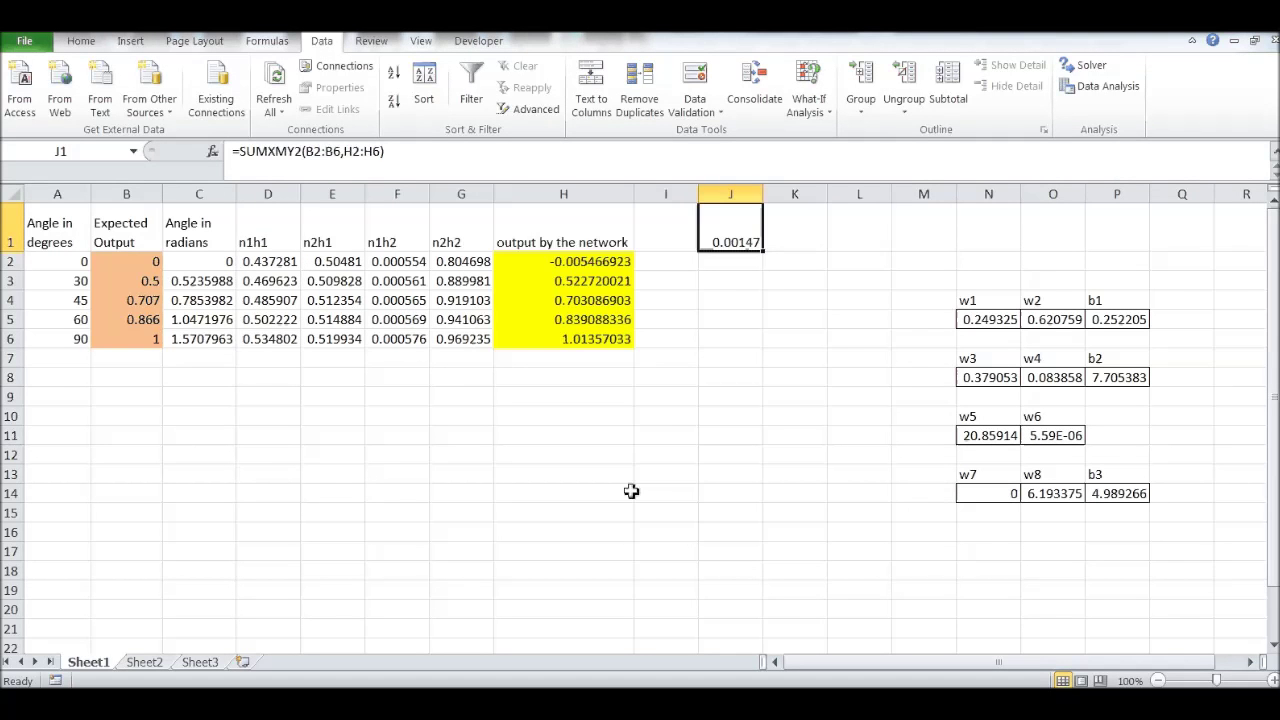
click(645, 492)
click(749, 221)
click(568, 262)
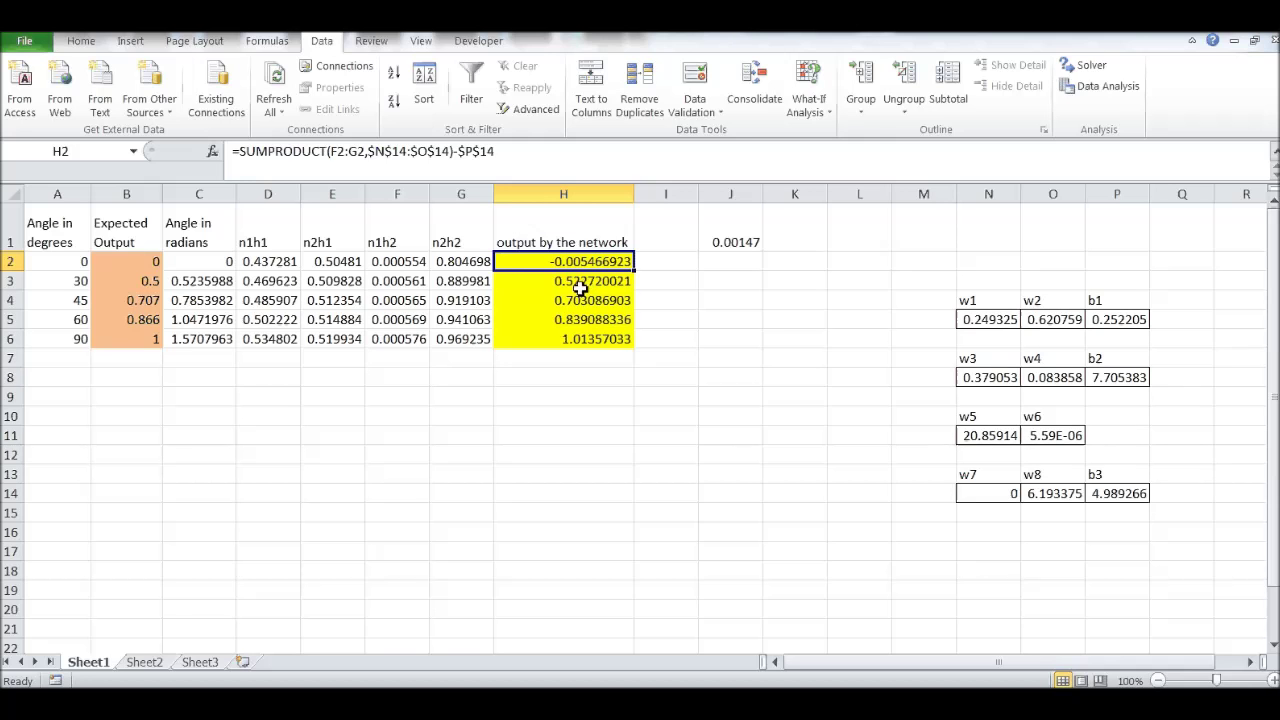
click(580, 319)
click(580, 340)
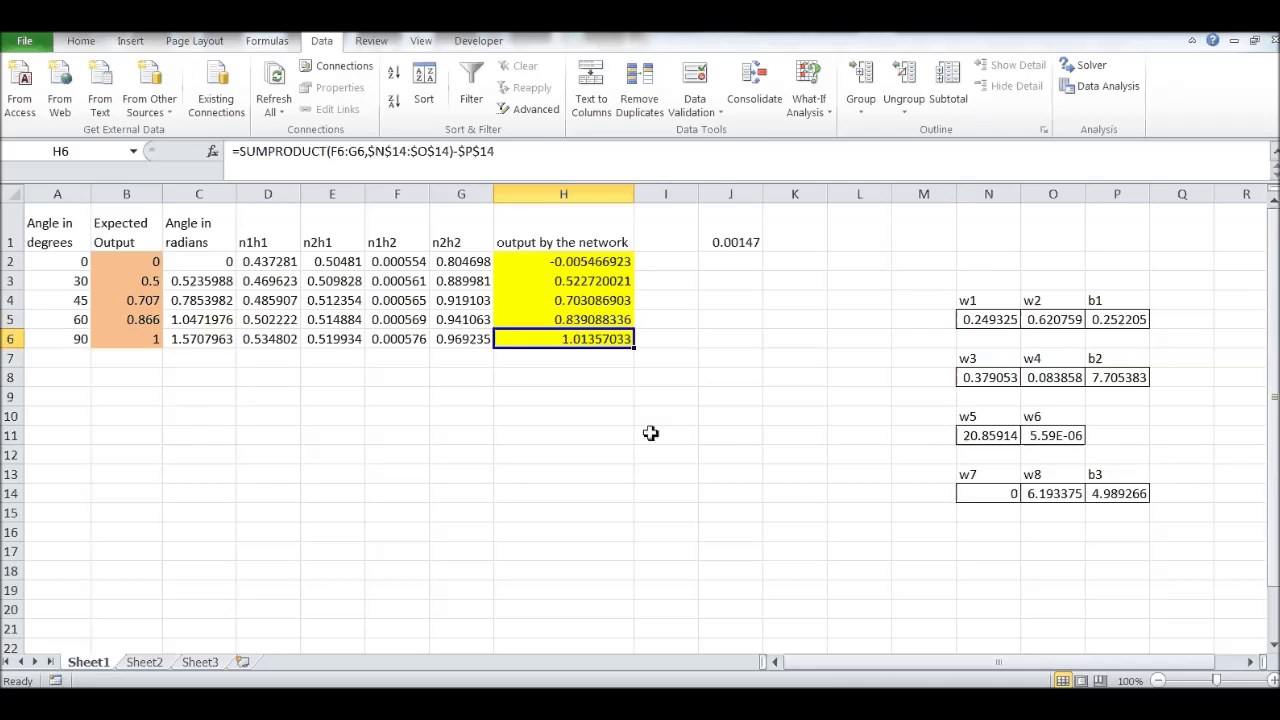
click(655, 433)
Copy the 90° row A6:H6 and select row 11 as the paste destination.
click(85, 340)
shift+click(543, 343)
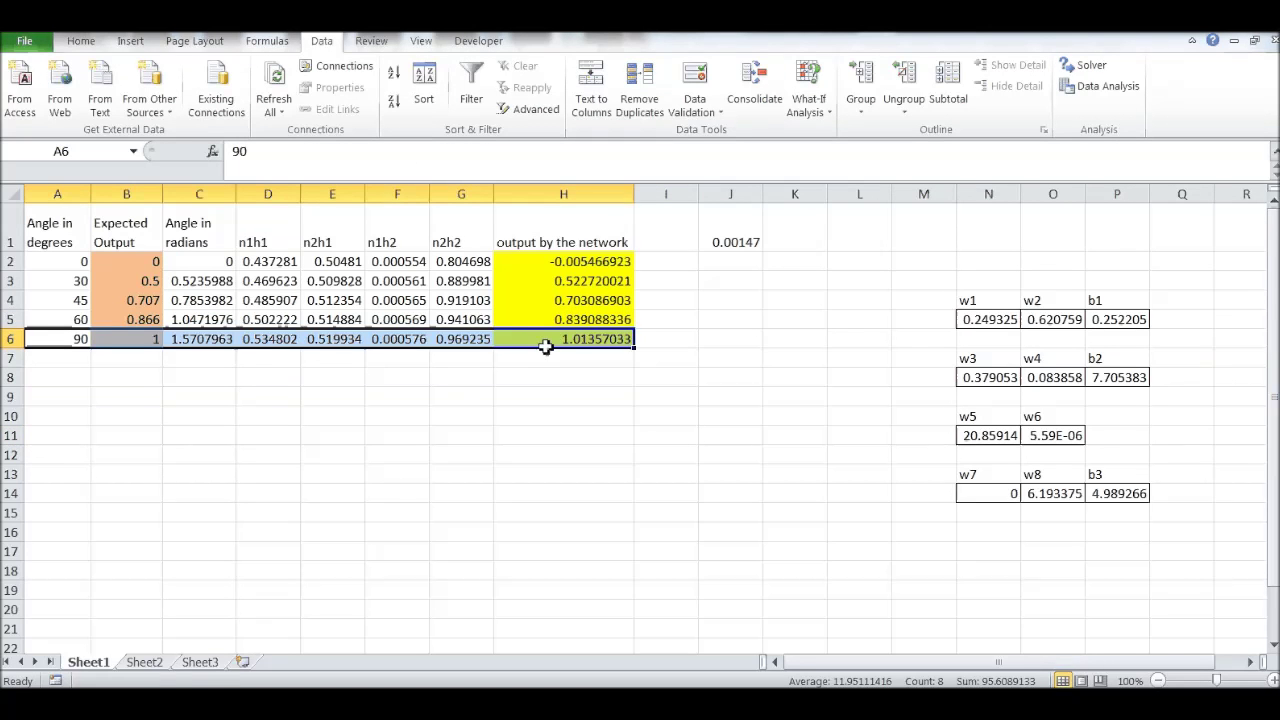
key(ctrl+c)
click(51, 437)
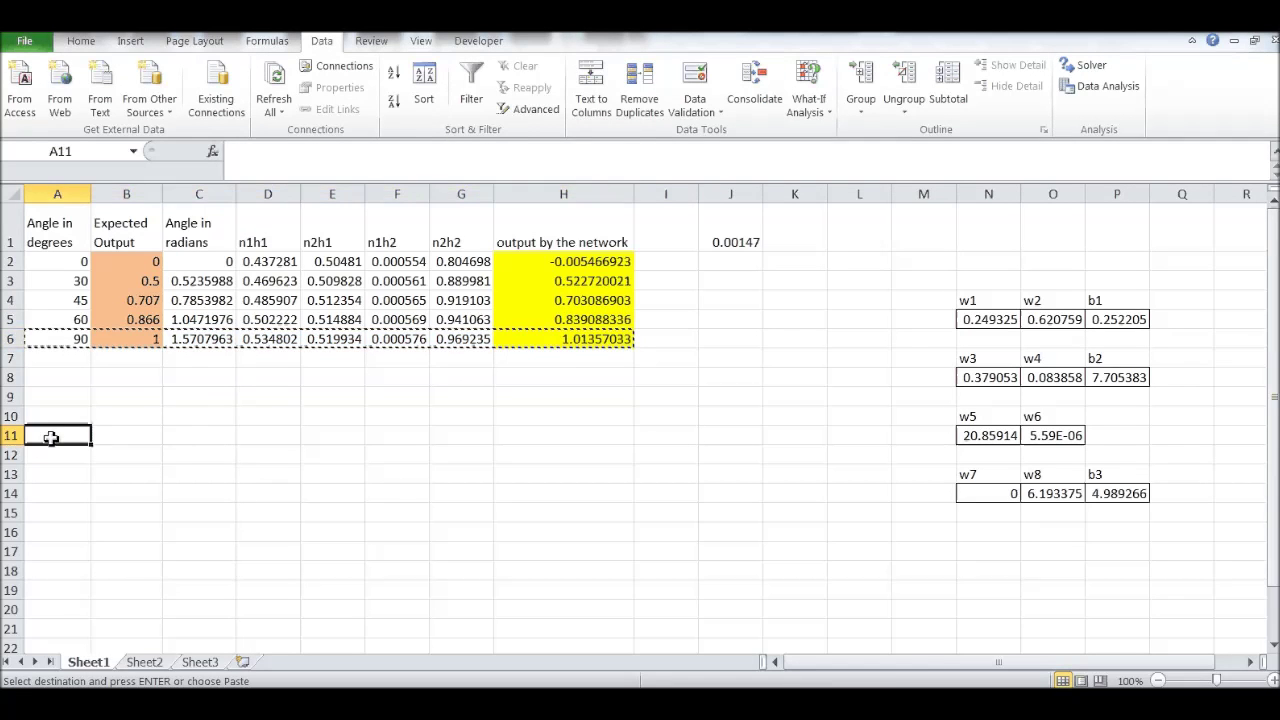
Paste the copied row into row 11 and change its angle in A11 to 38.
key(ctrl+v)
click(461, 473)
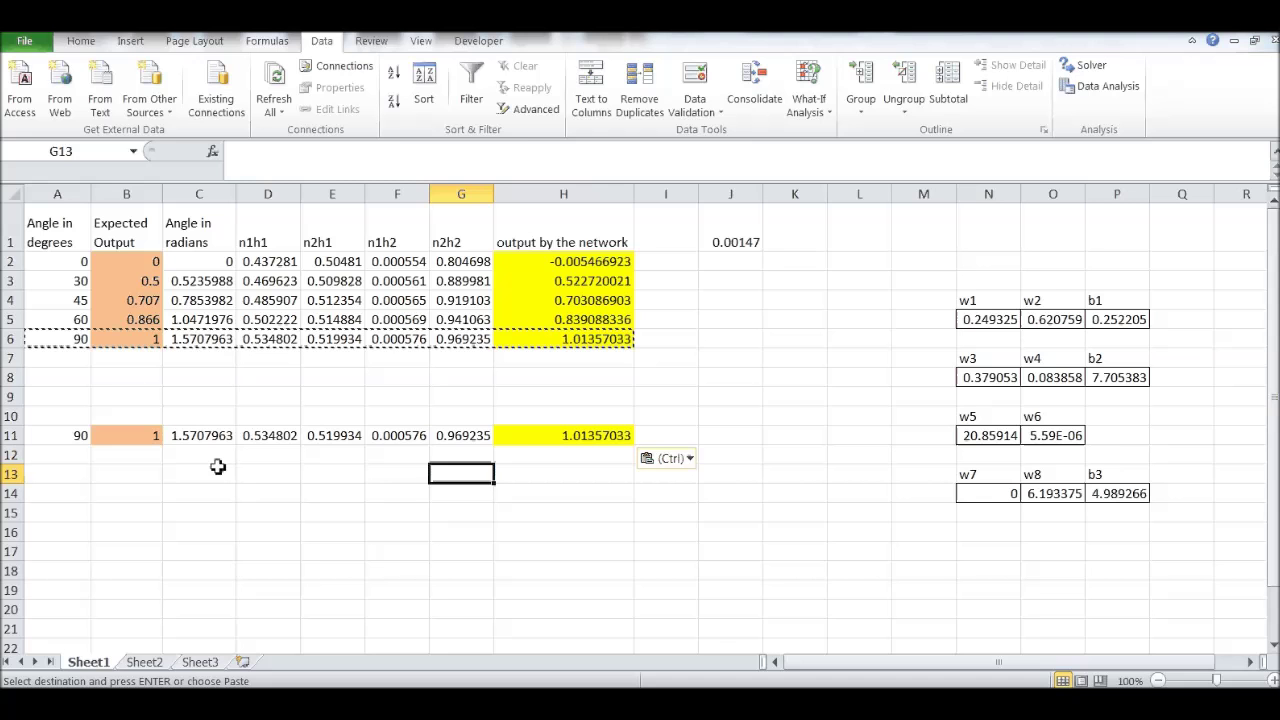
click(66, 434)
text(38)
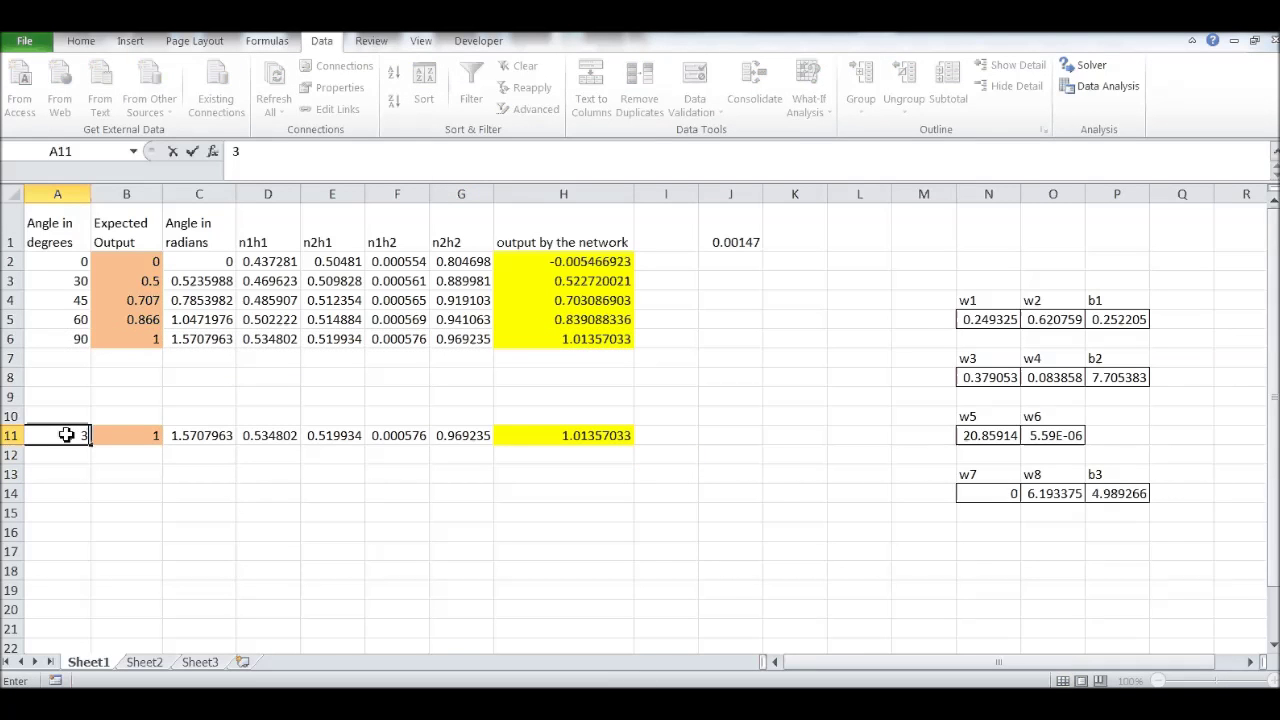
key(Return)
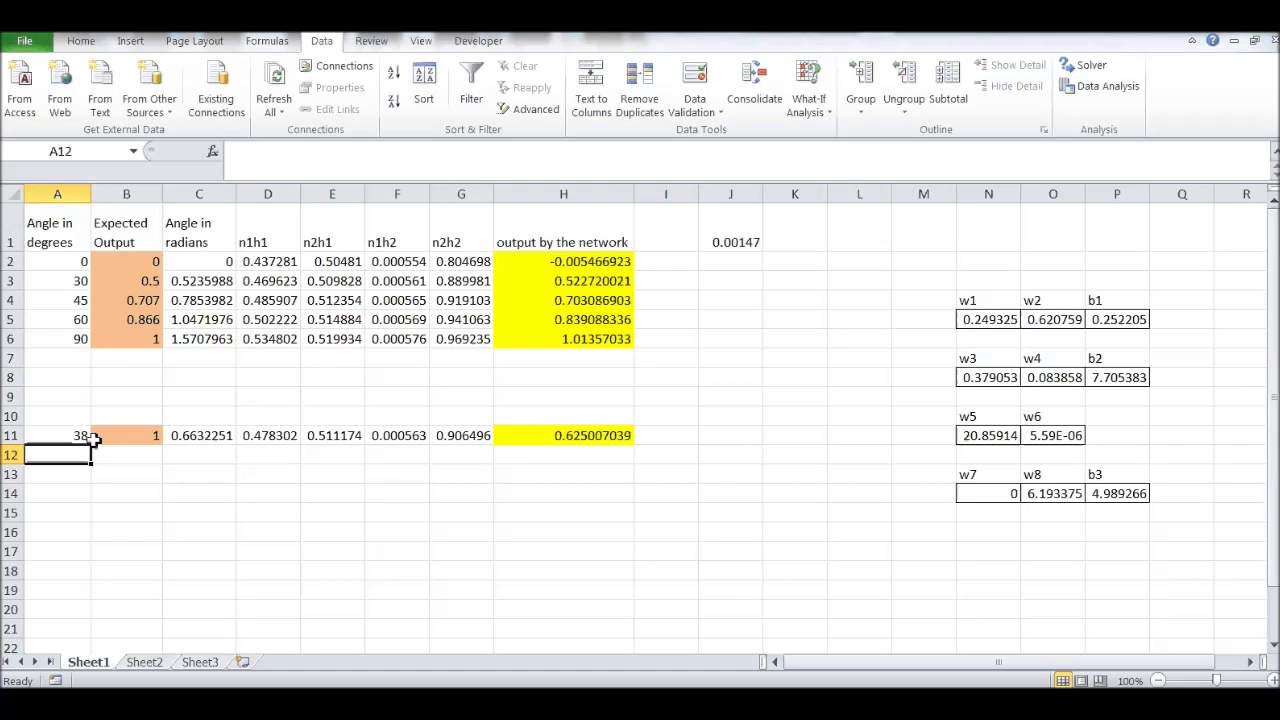
click(75, 434)
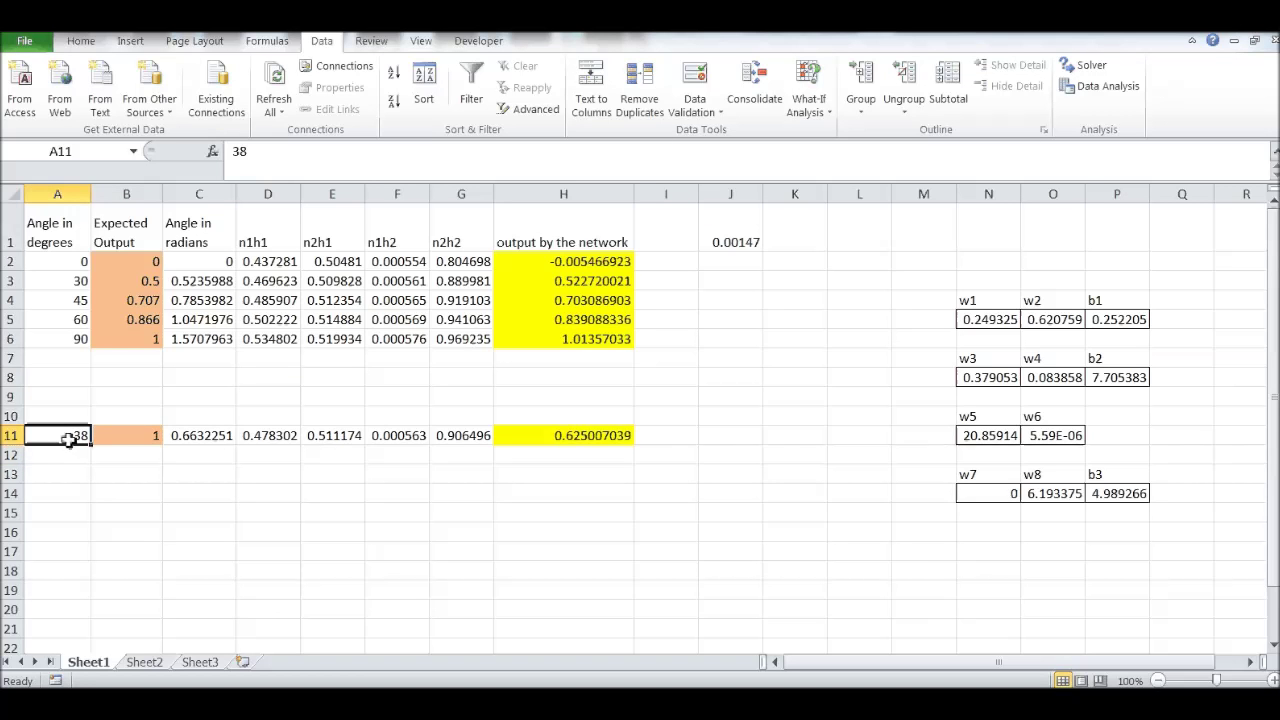
click(584, 437)
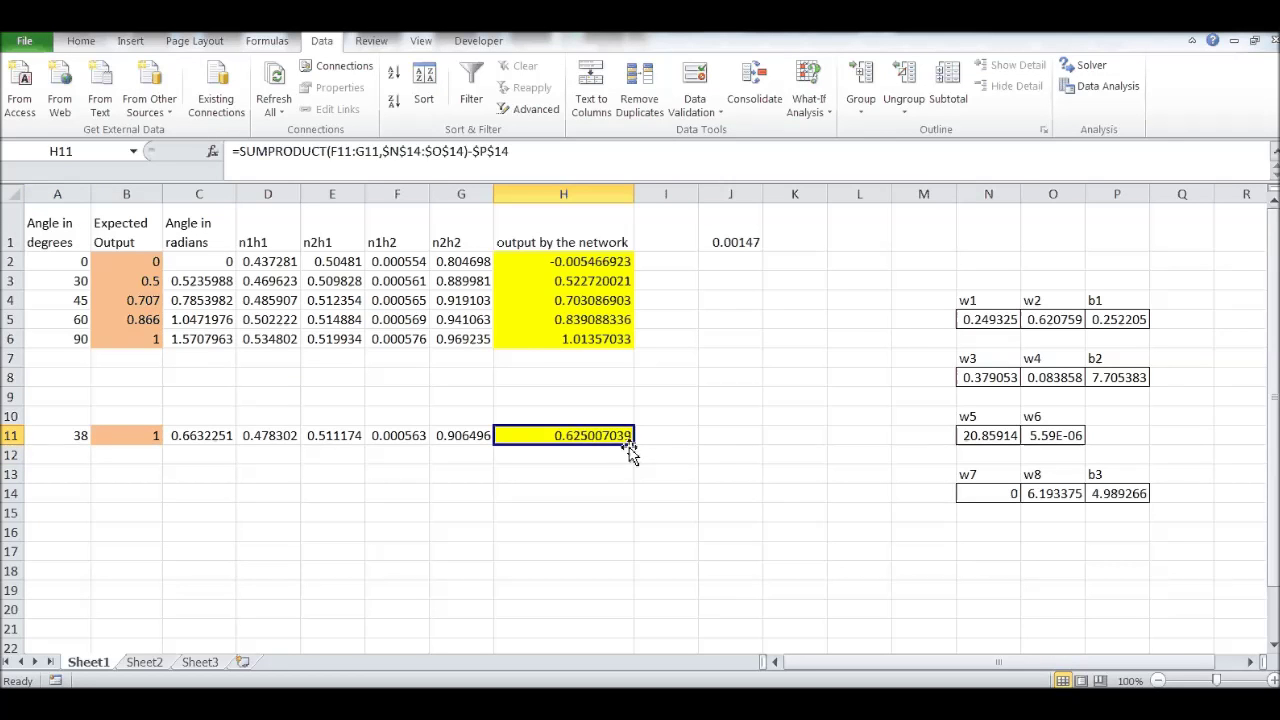
Enter =SIN(C11) in I11, giving the true sine 0.61566148.
click(694, 435)
text(=sim)
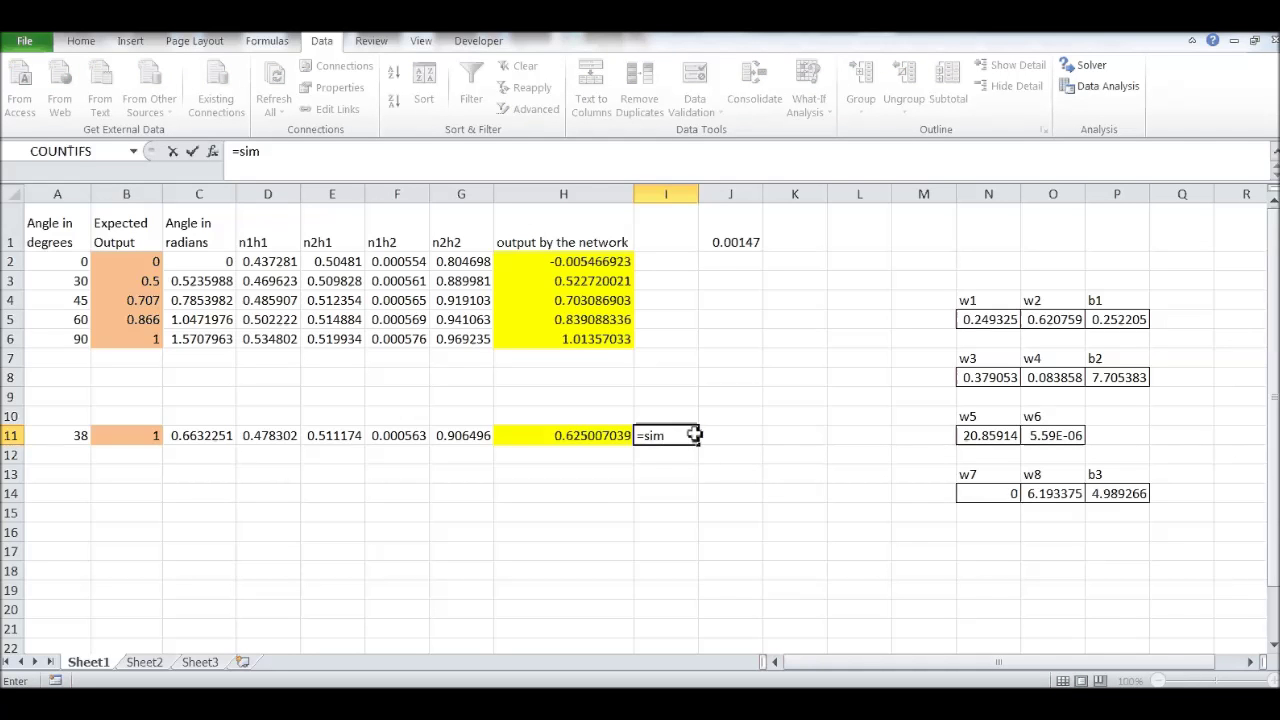
key(BackSpace)
text(n)
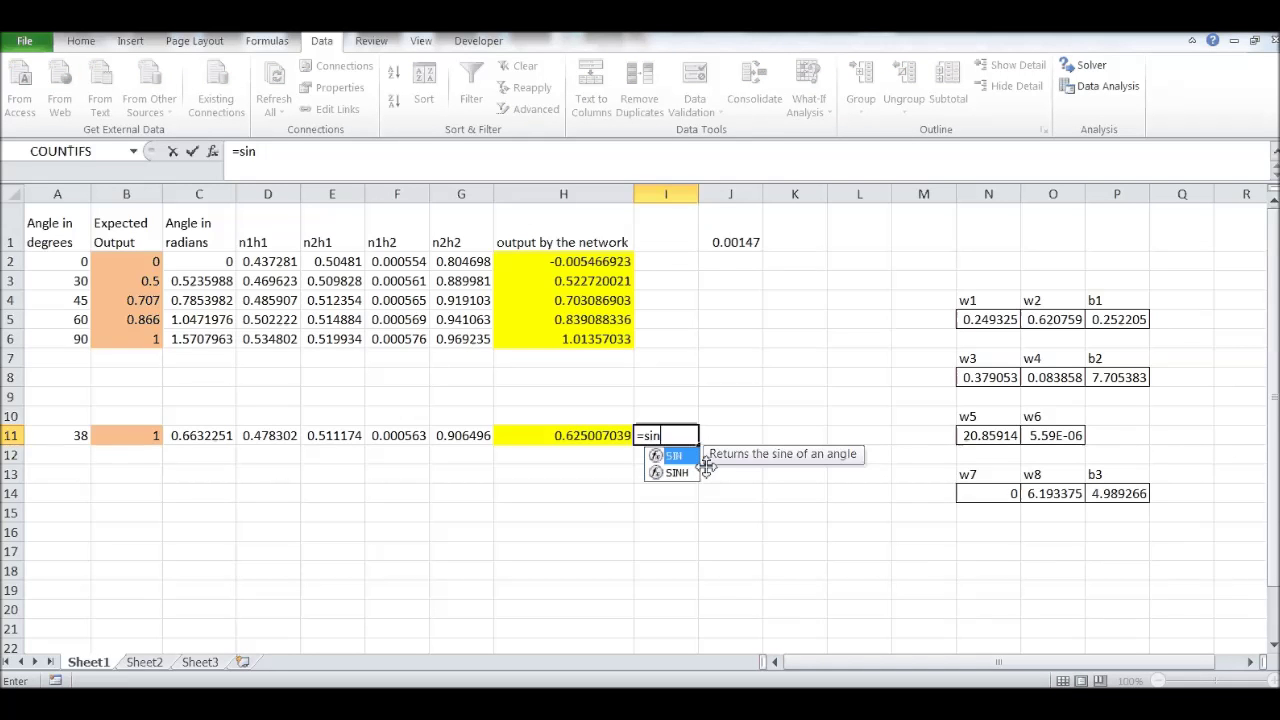
key(Tab)
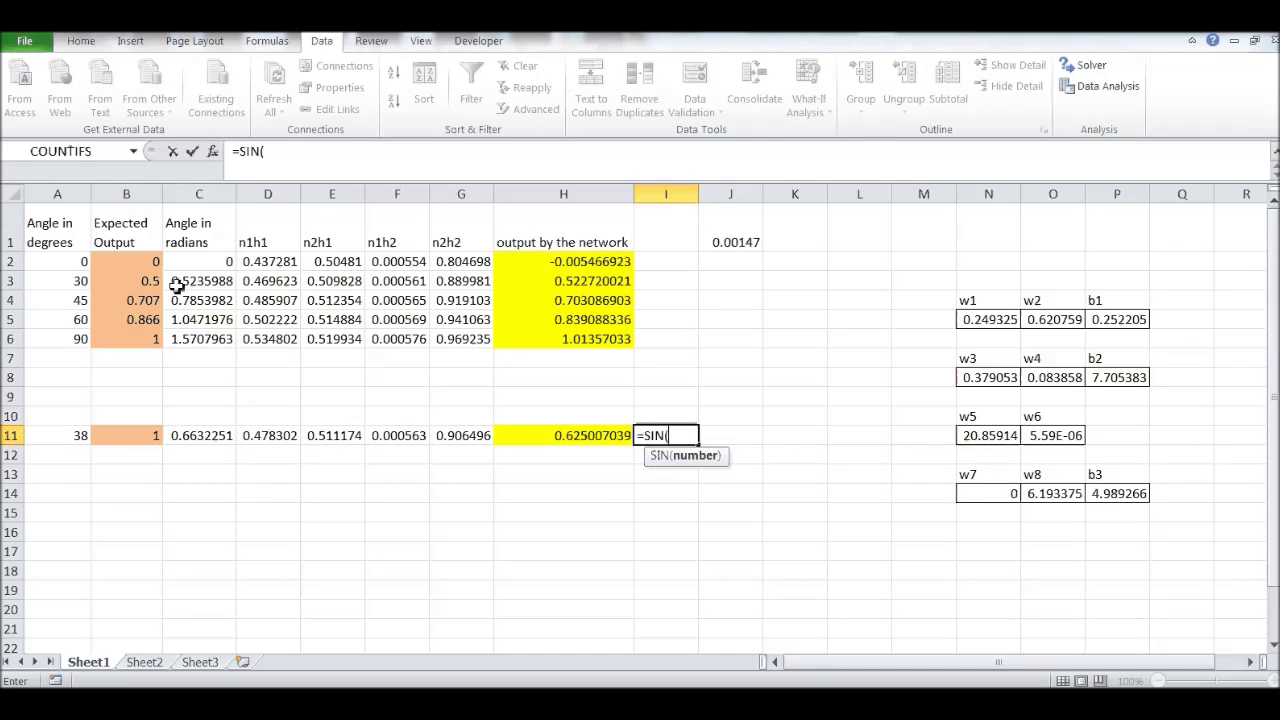
click(205, 442)
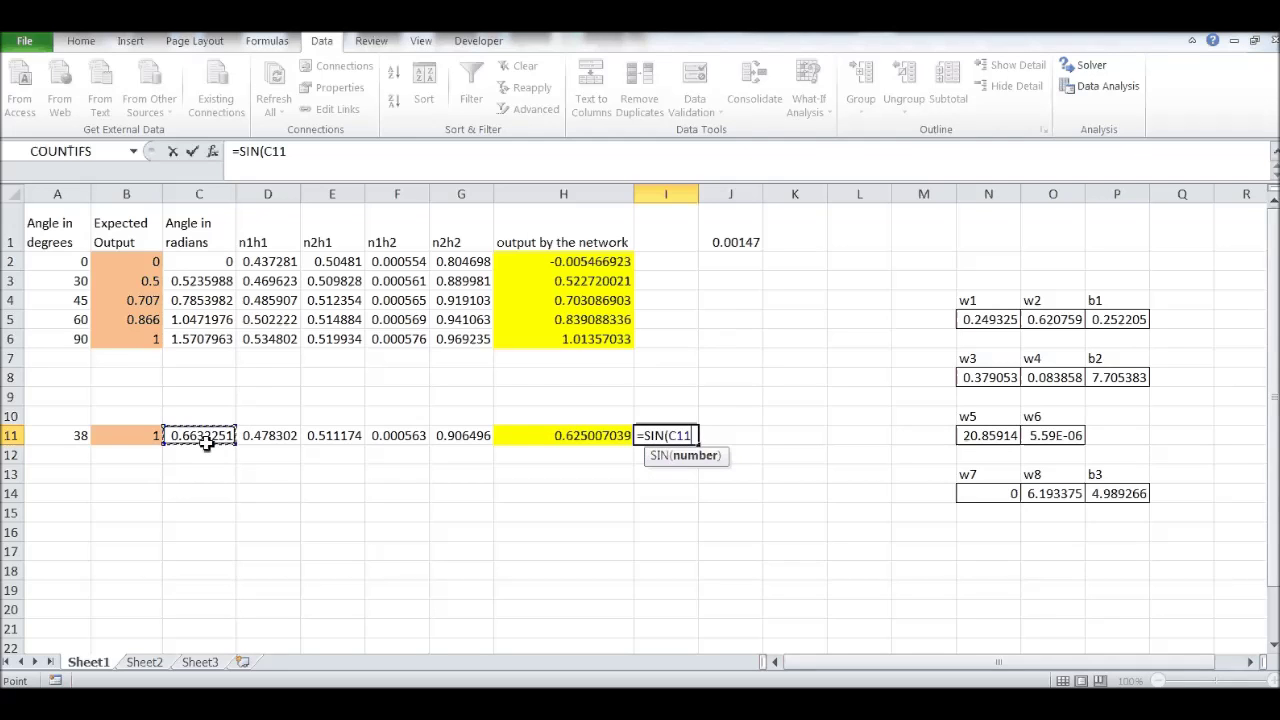
key(Return)
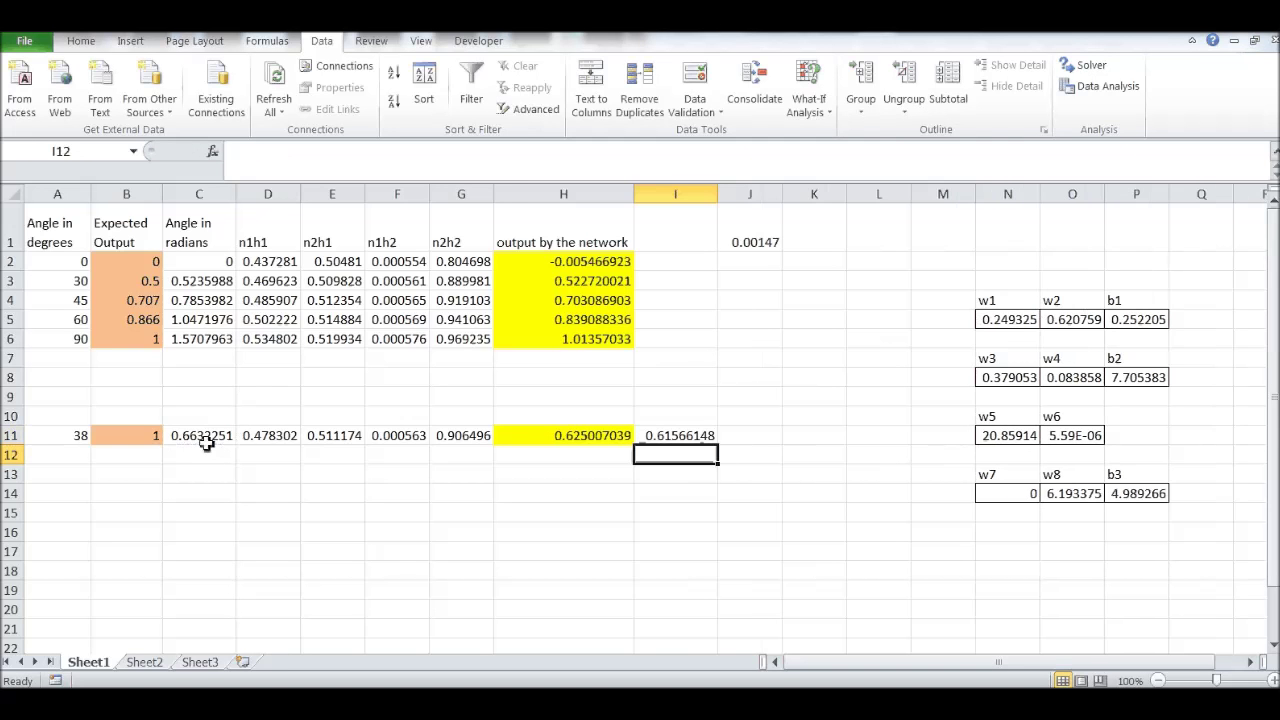
click(571, 438)
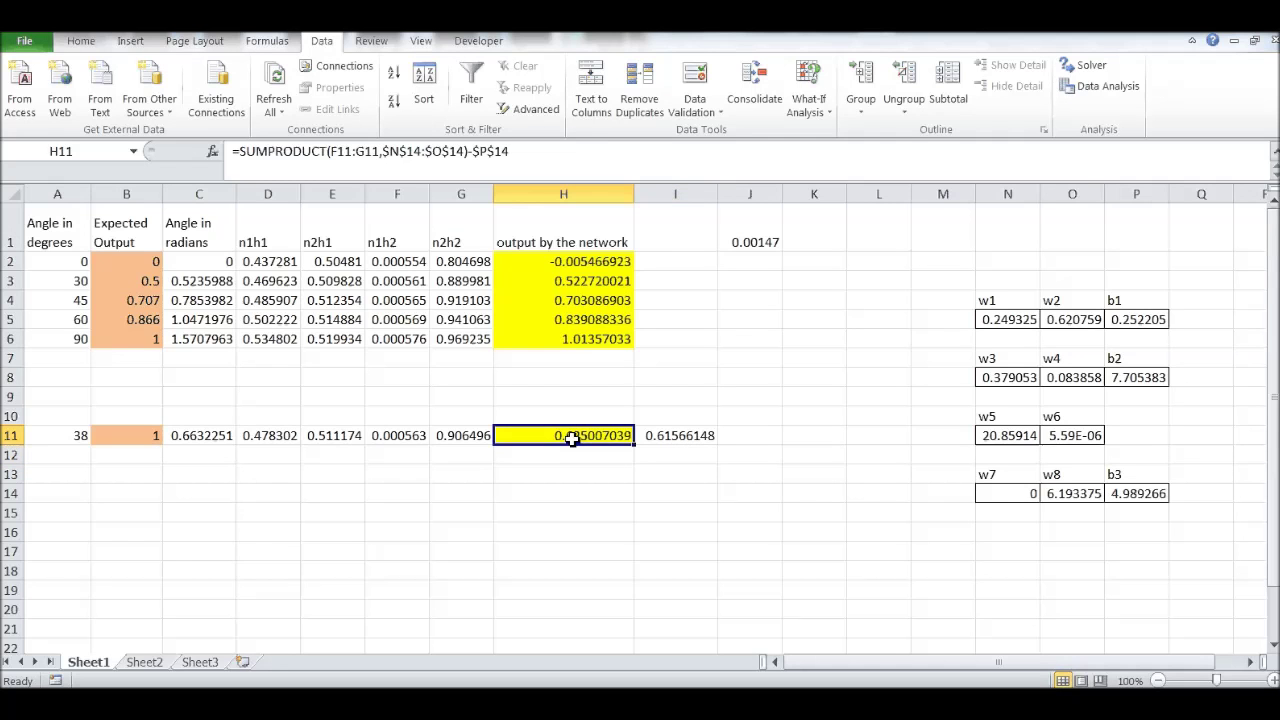
click(601, 496)
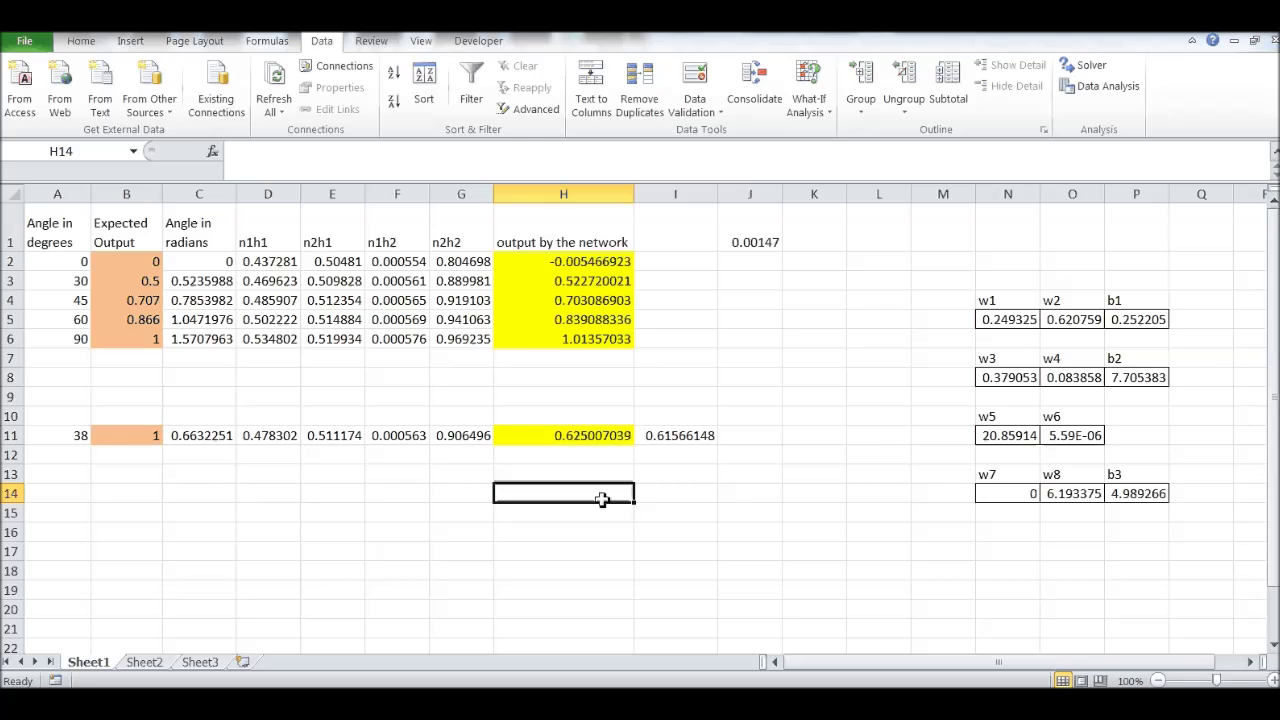
drag(60, 264, 585, 340)
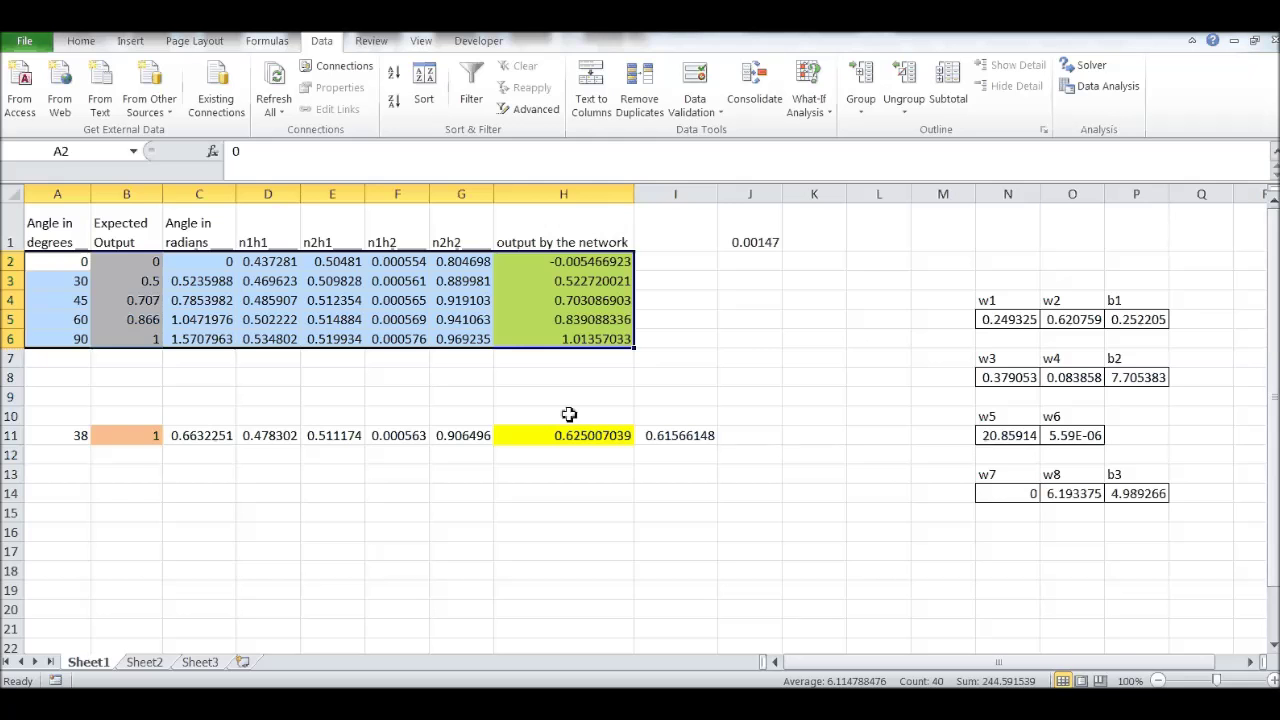
drag(63, 437, 667, 445)
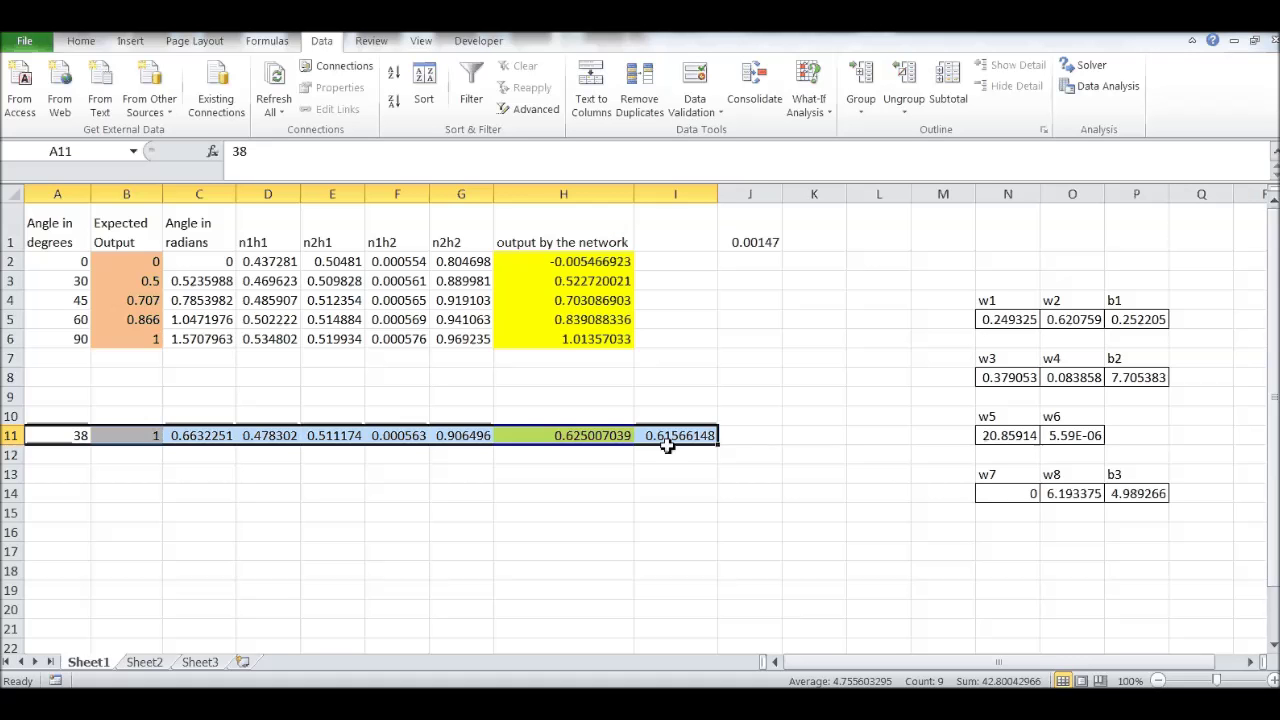
click(343, 529)
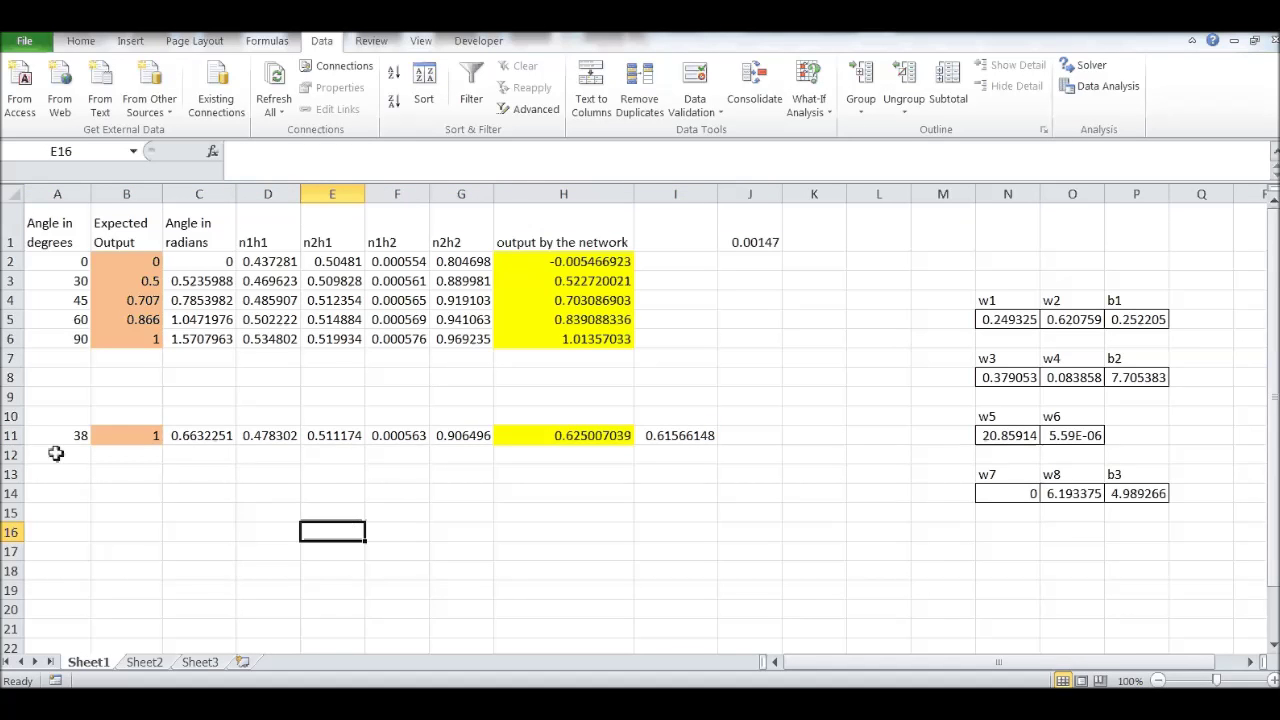
drag(57, 434, 666, 434)
Copy the test row into row 12, clear A11's angle to 0 and set A12 to 10.
key(ctrl+c)
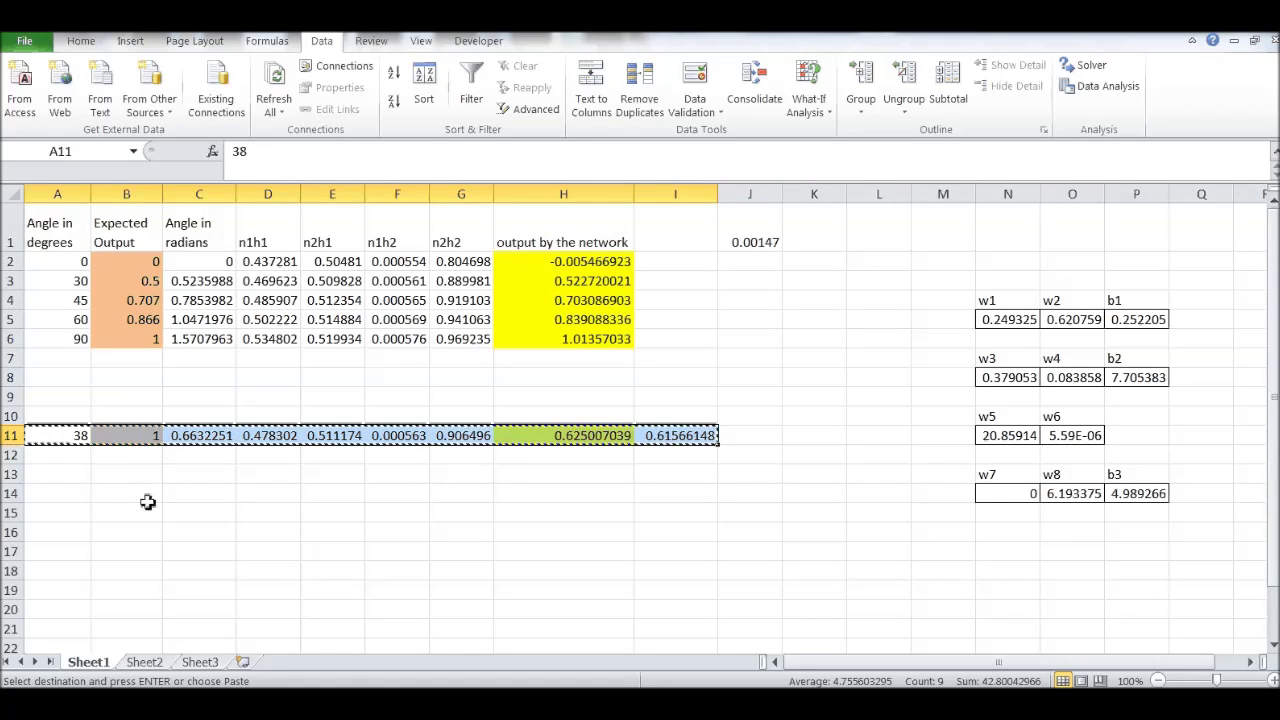
click(72, 454)
key(ctrl+v)
click(79, 434)
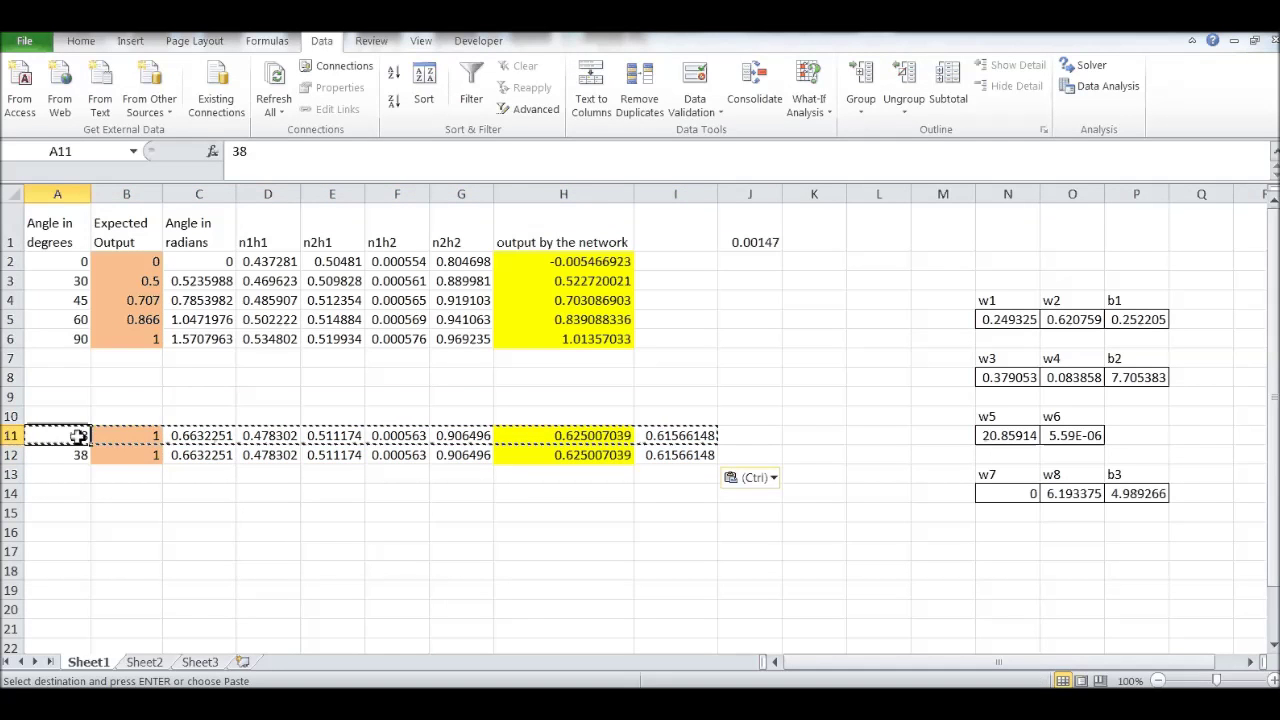
key(Delete)
key(Down)
text(1)
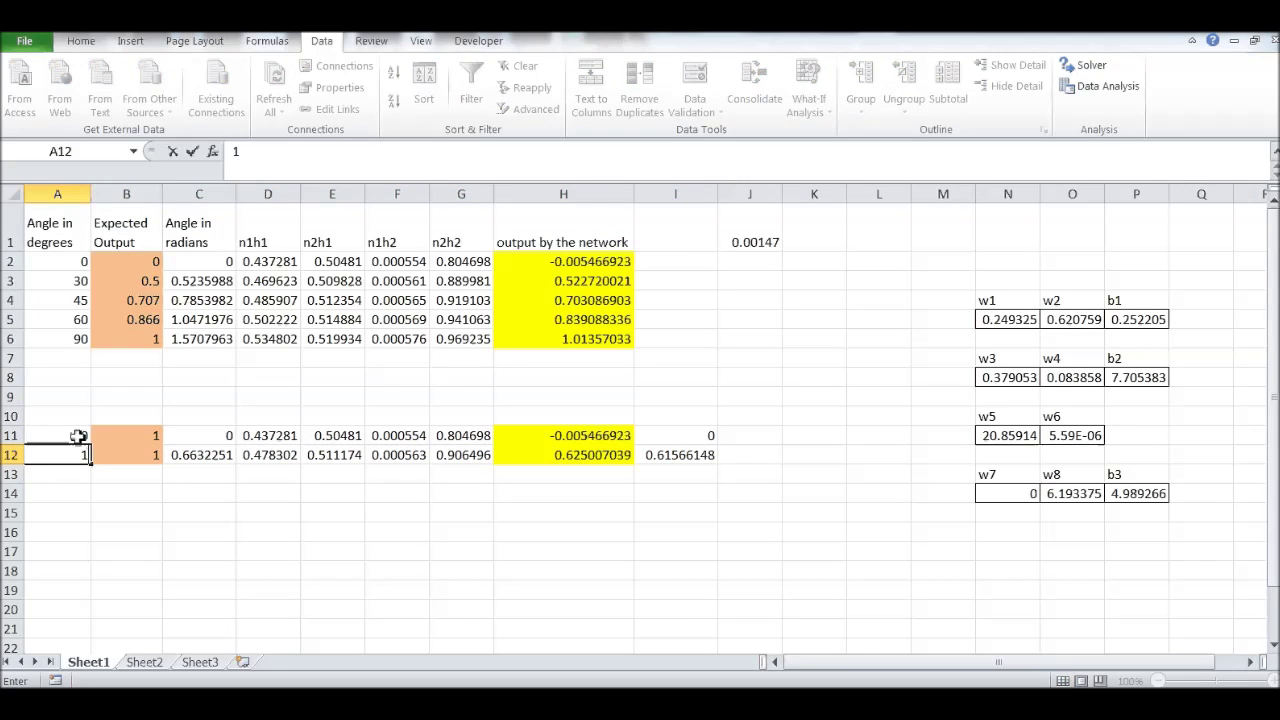
text(0)
key(Return)
Fill the test rows down to 90° in row 20 and select H11:I20.
drag(76, 437, 714, 612)
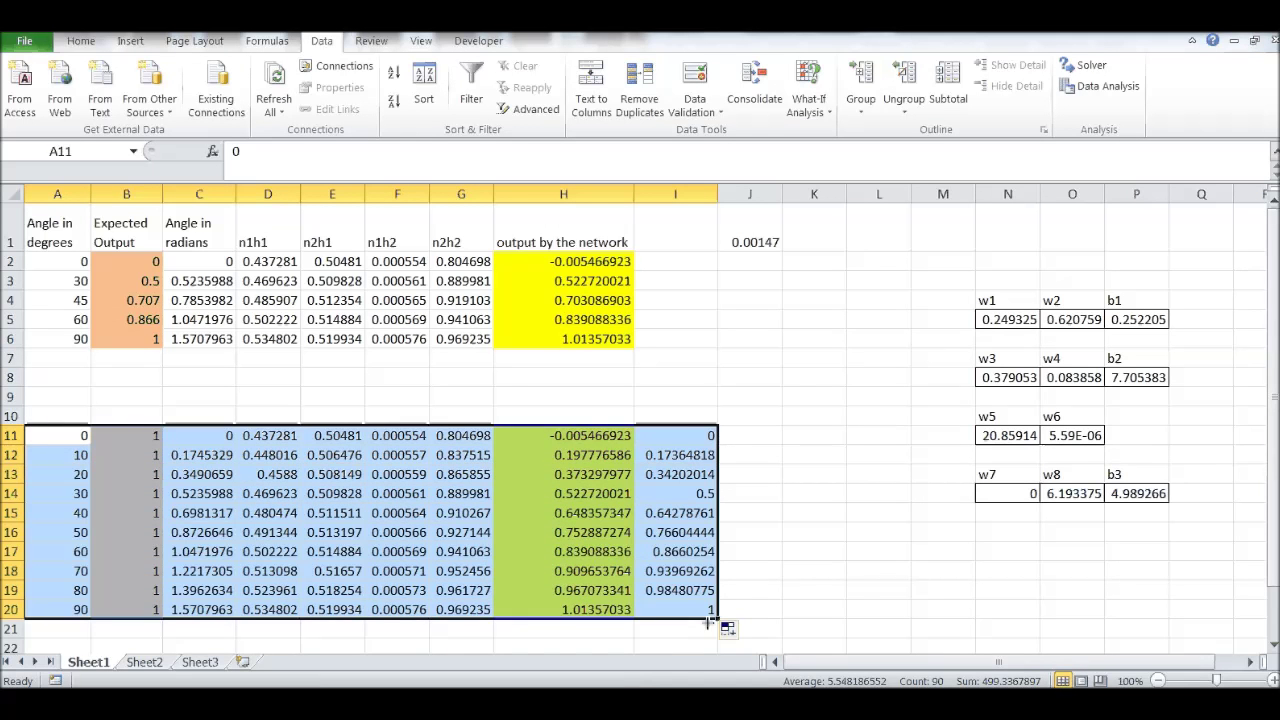
click(780, 547)
drag(90, 430, 80, 571)
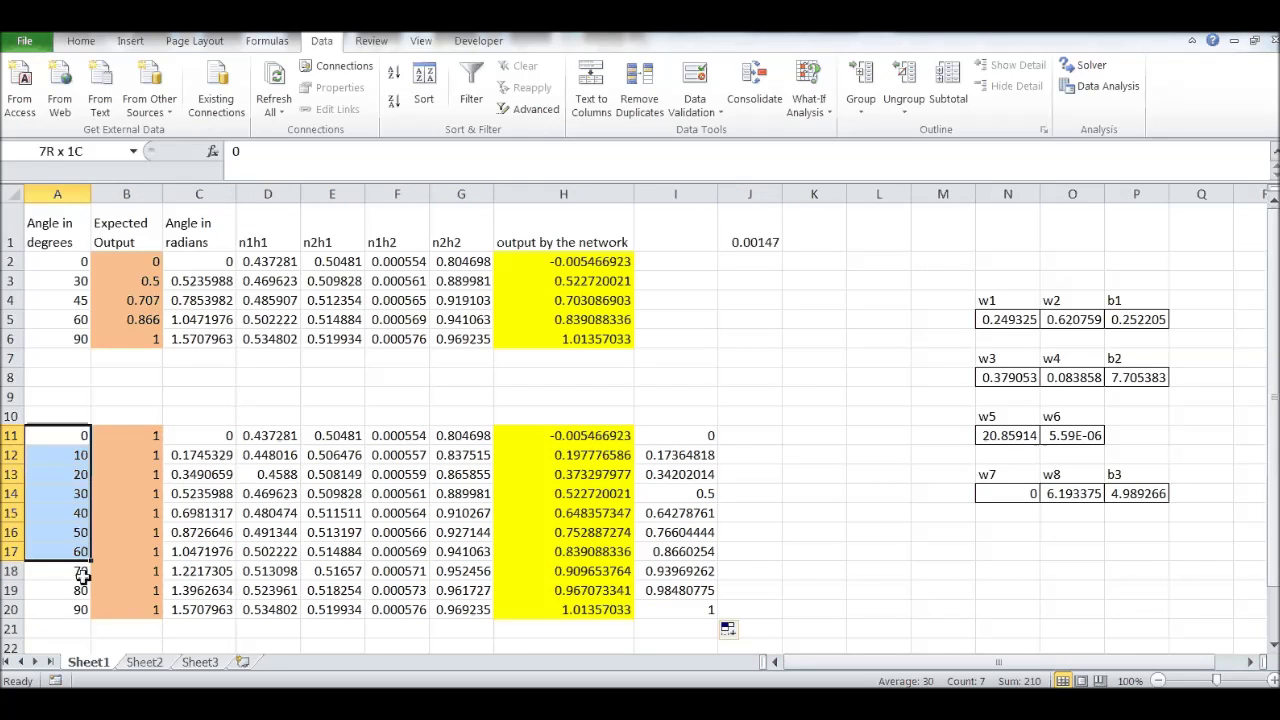
click(560, 493)
drag(563, 435, 700, 606)
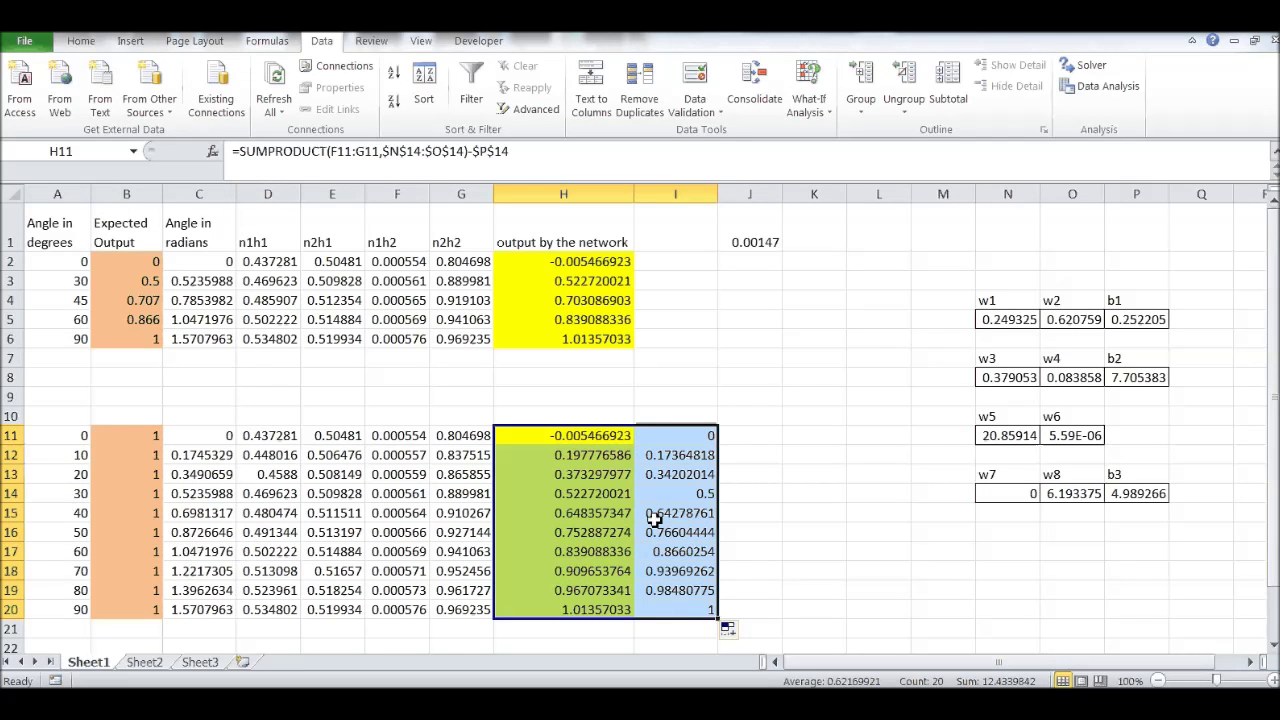
Insert a 2-D line chart of H11:I20 and move it up and to the right.
click(130, 40)
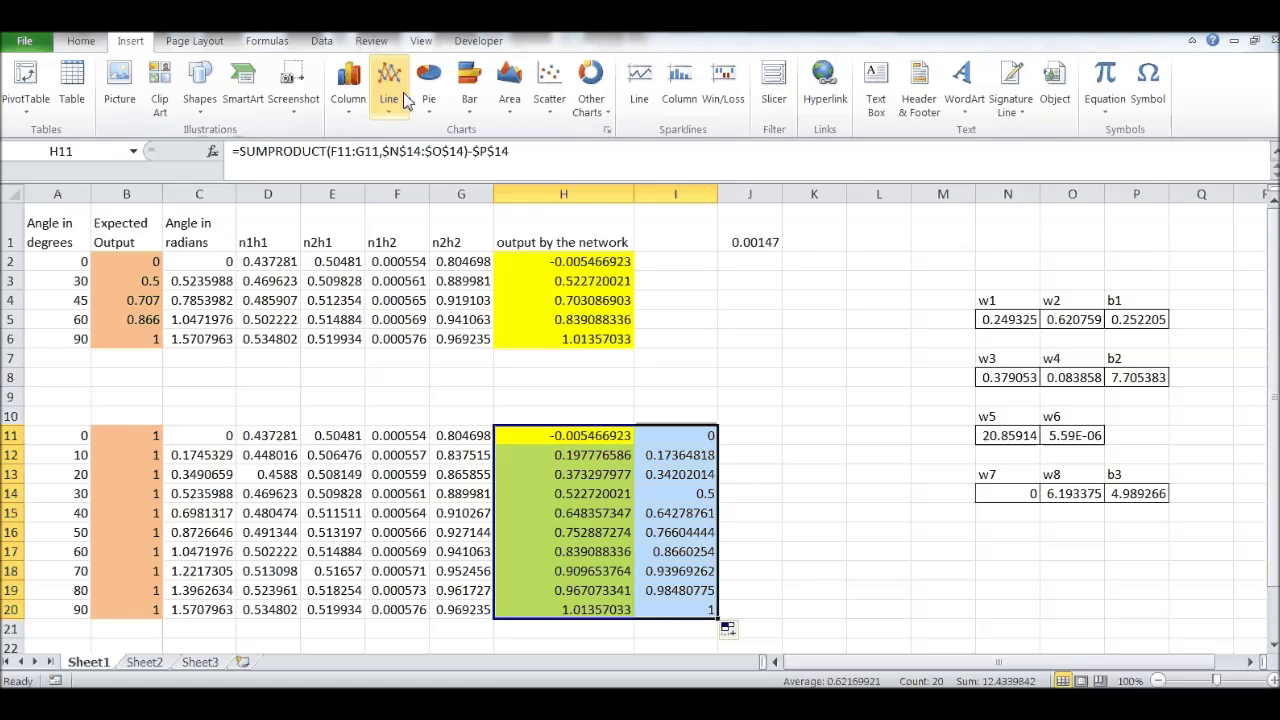
click(389, 85)
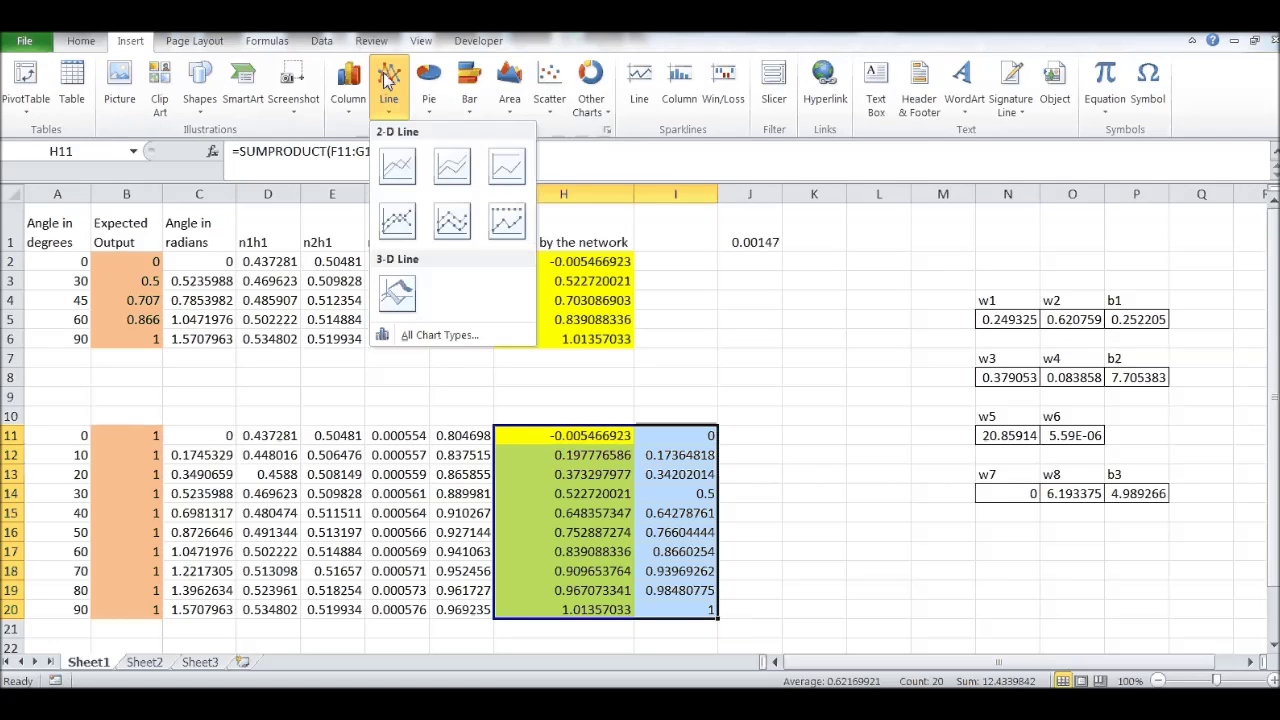
click(396, 170)
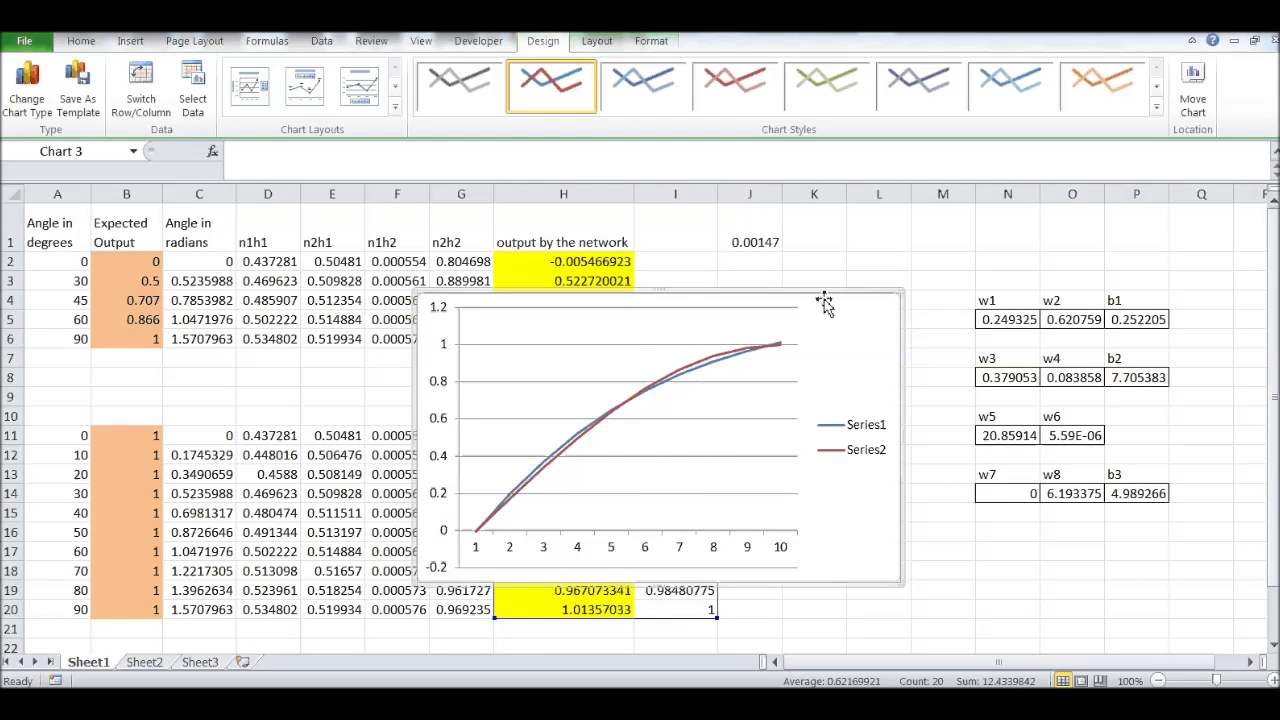
drag(824, 303, 1004, 261)
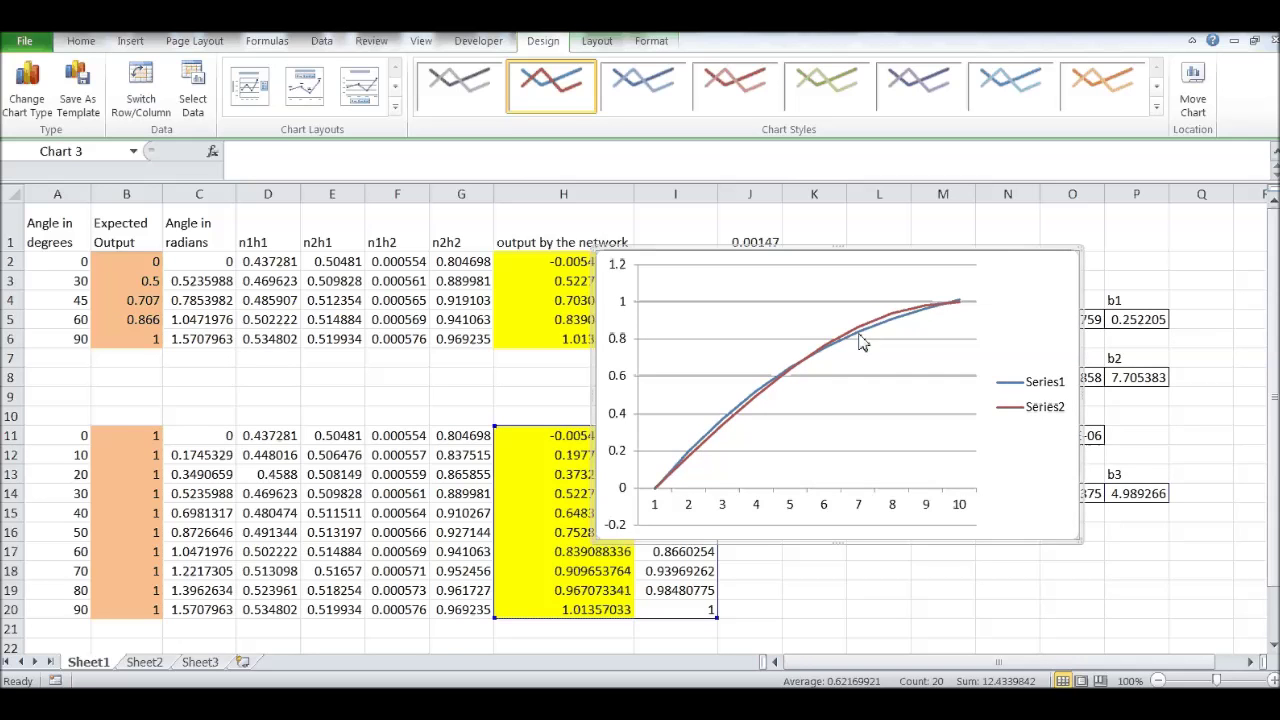
mouse_move(818, 355)
mouse_move(878, 333)
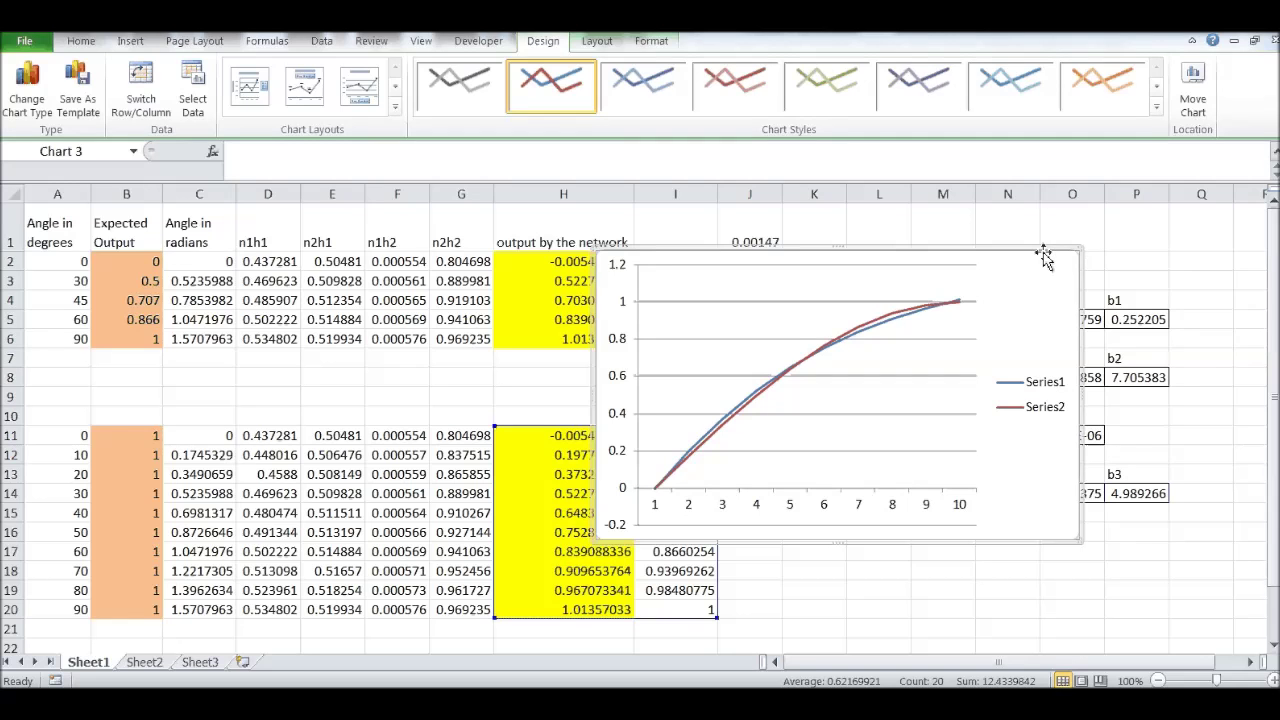
Delete the chart and wrap H2's output formula in IF(...<0,0).
key(Delete)
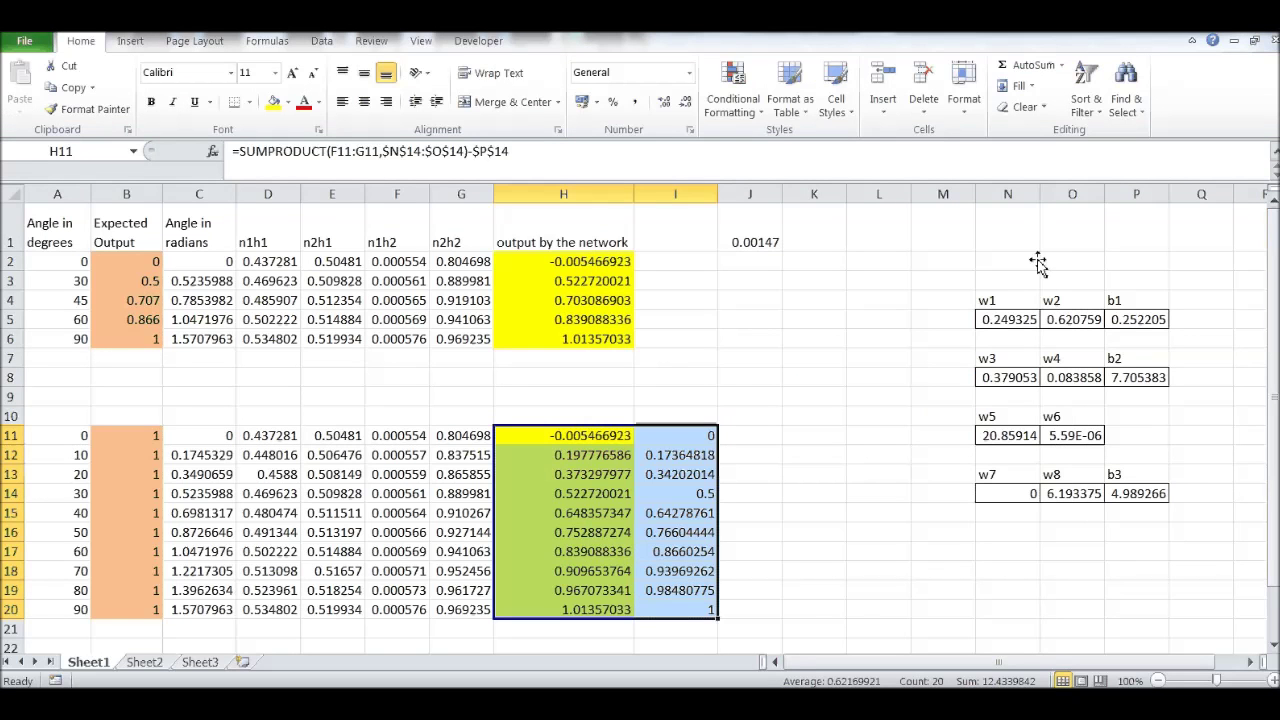
click(893, 323)
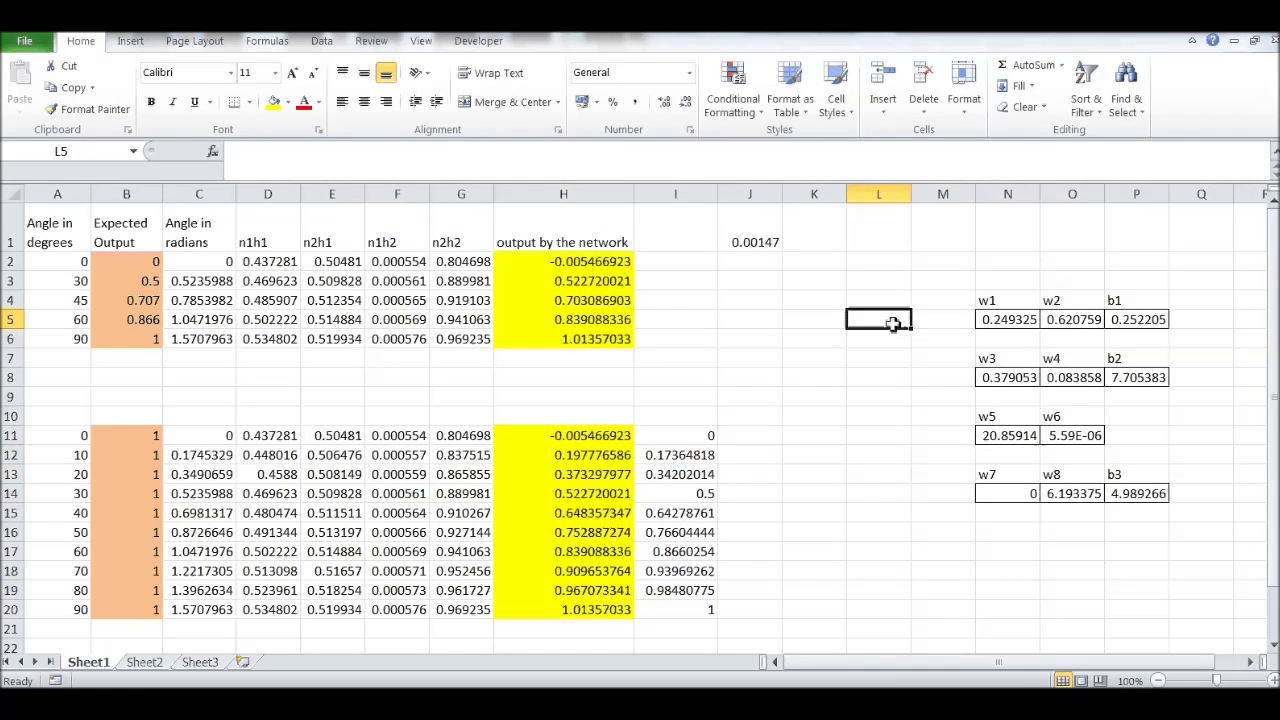
click(543, 265)
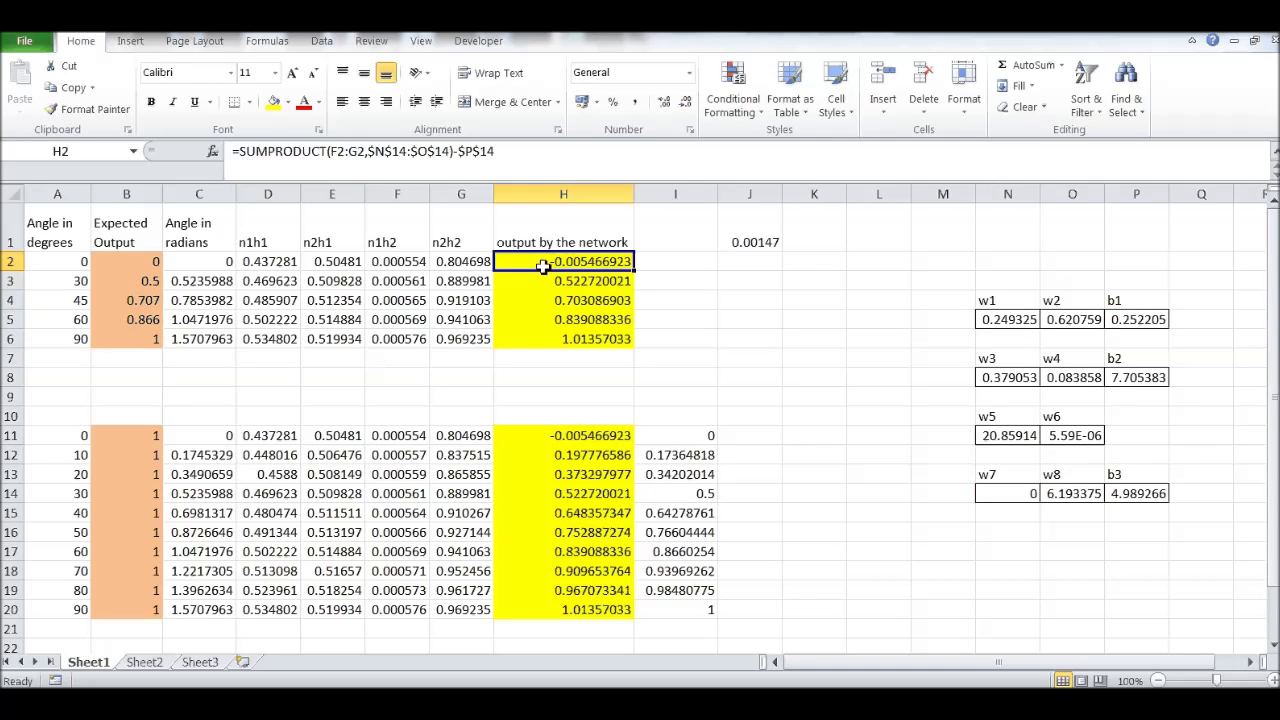
double_click(510, 262)
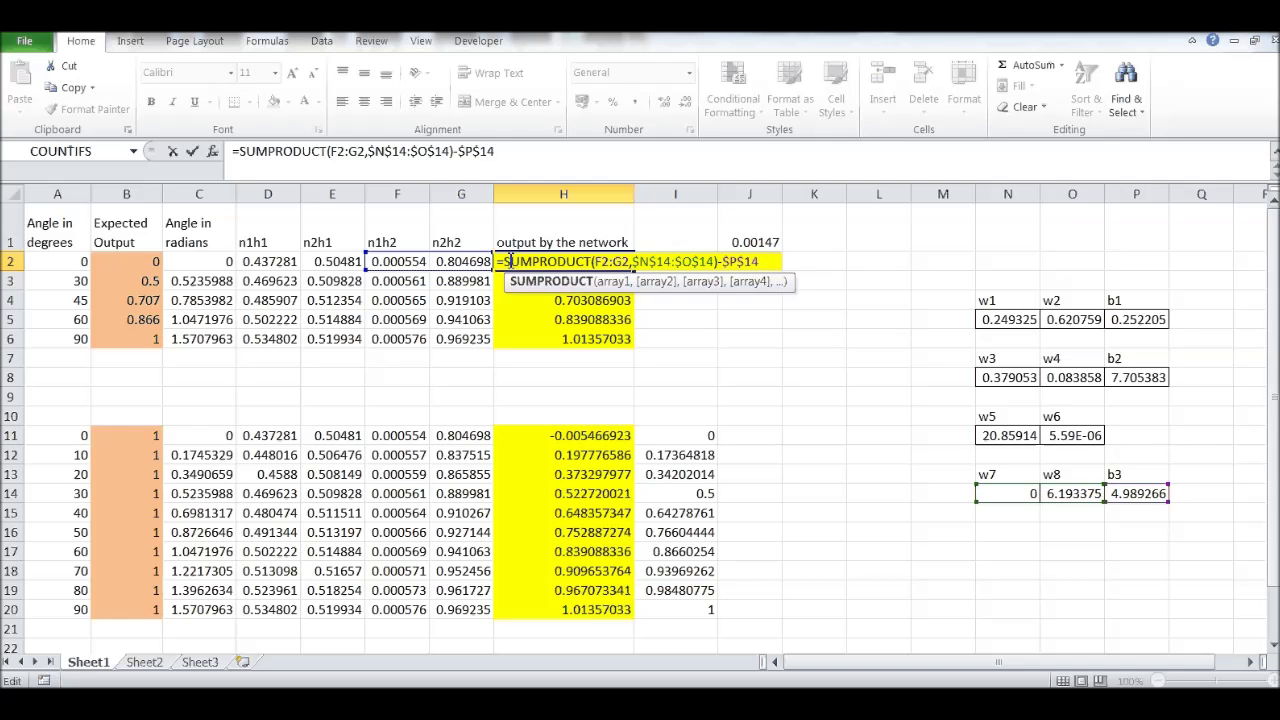
click(509, 261)
text(if()
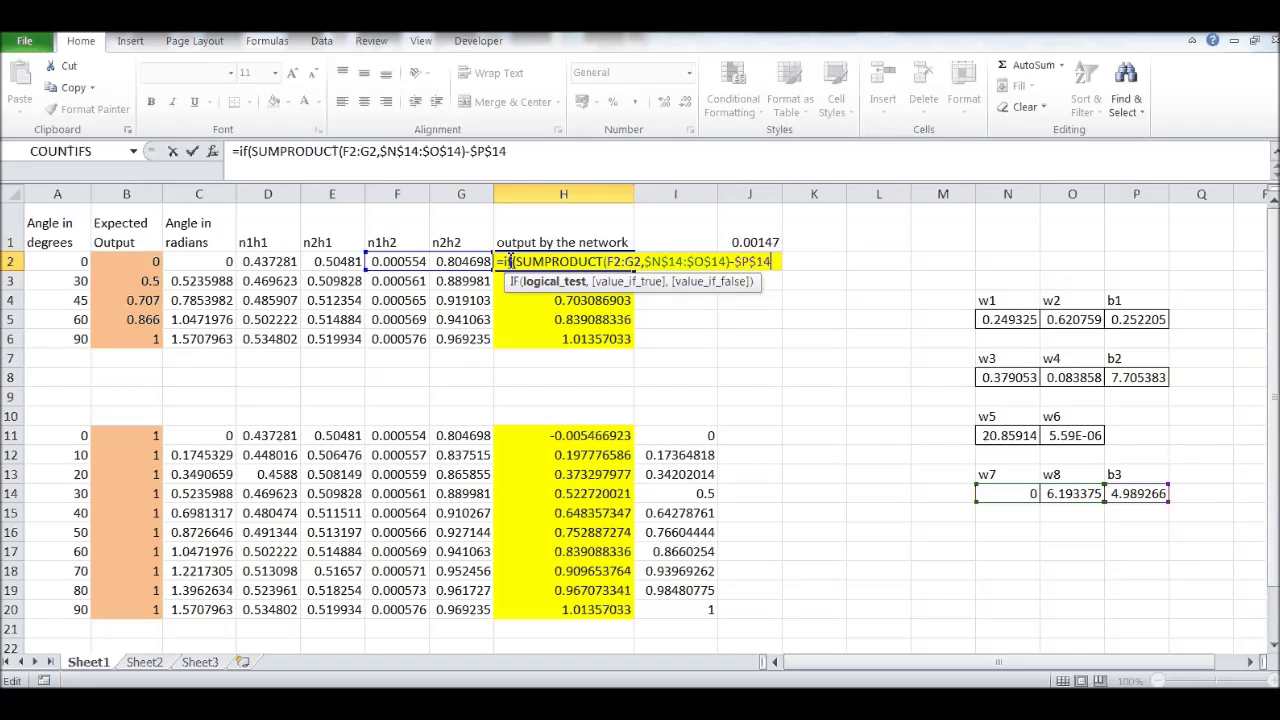
key(End)
text(<0,0))
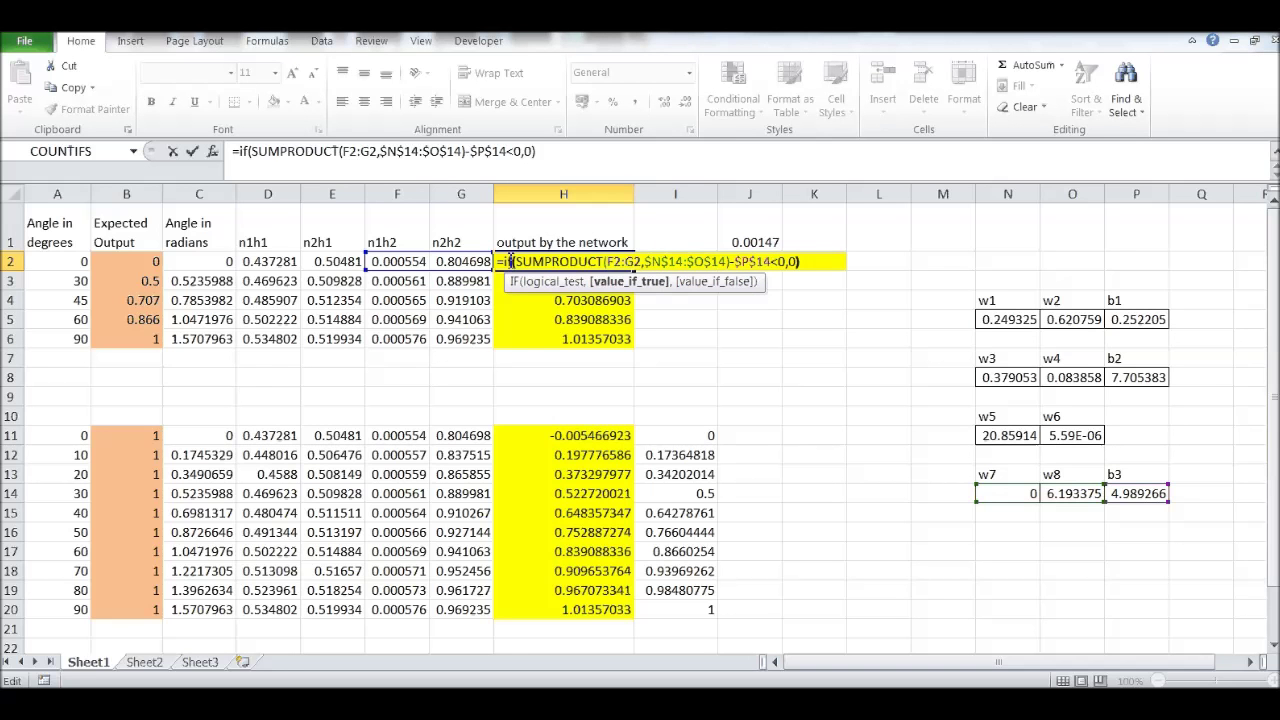
key(Return)
Add the SUMPRODUCT expression as the IF's else value and fill the formula down to H6.
key(Up)
key(F2)
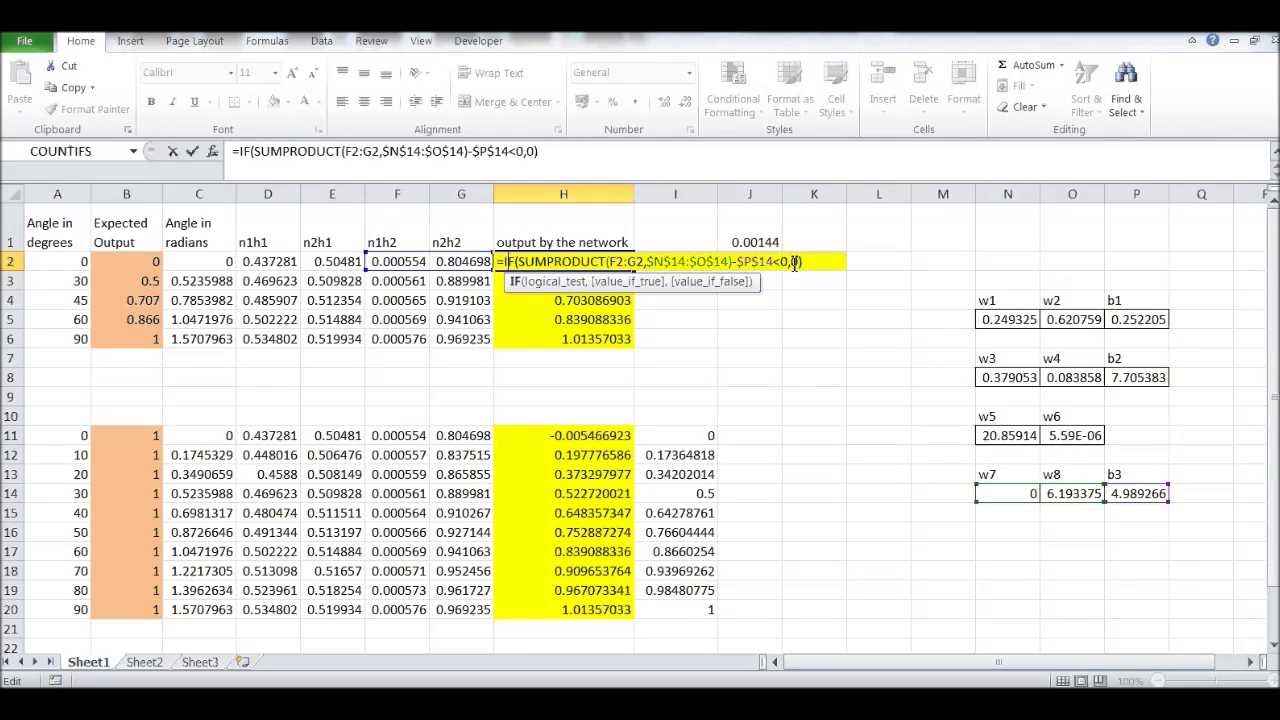
click(774, 262)
key(shift+End)
shift+click(518, 262)
key(ctrl+c)
click(798, 262)
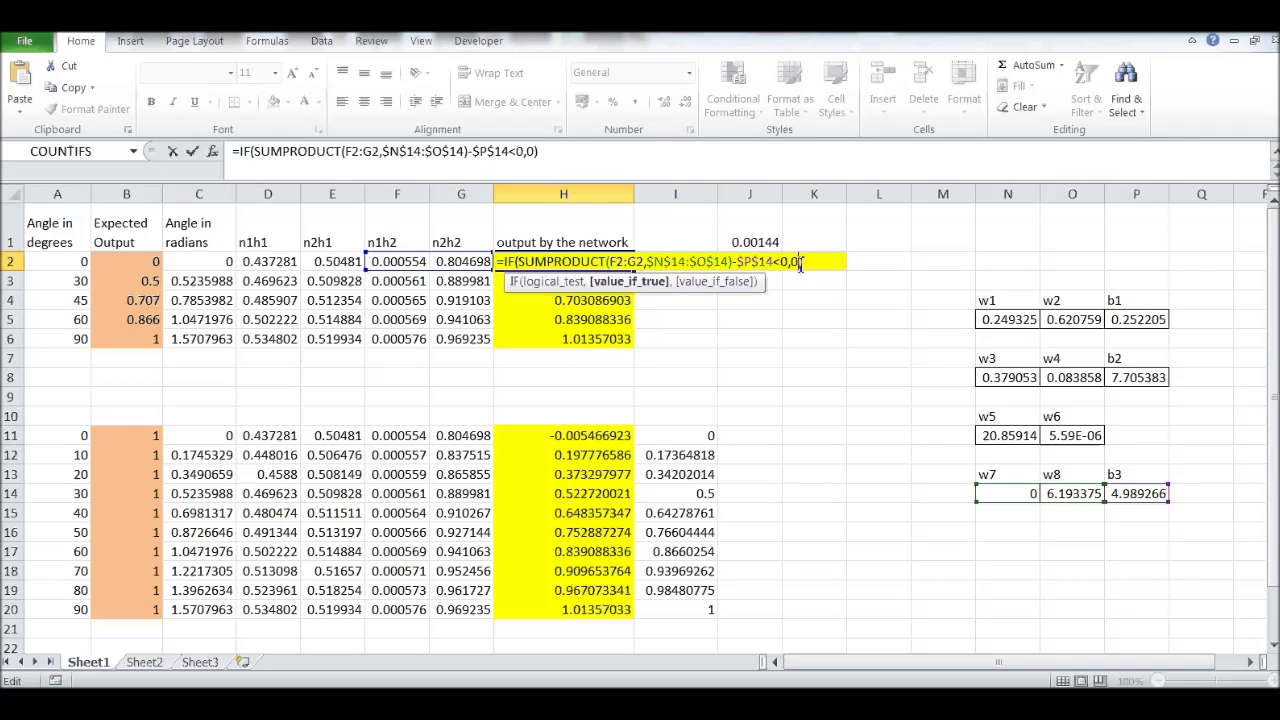
key(ctrl+v)
key(Return)
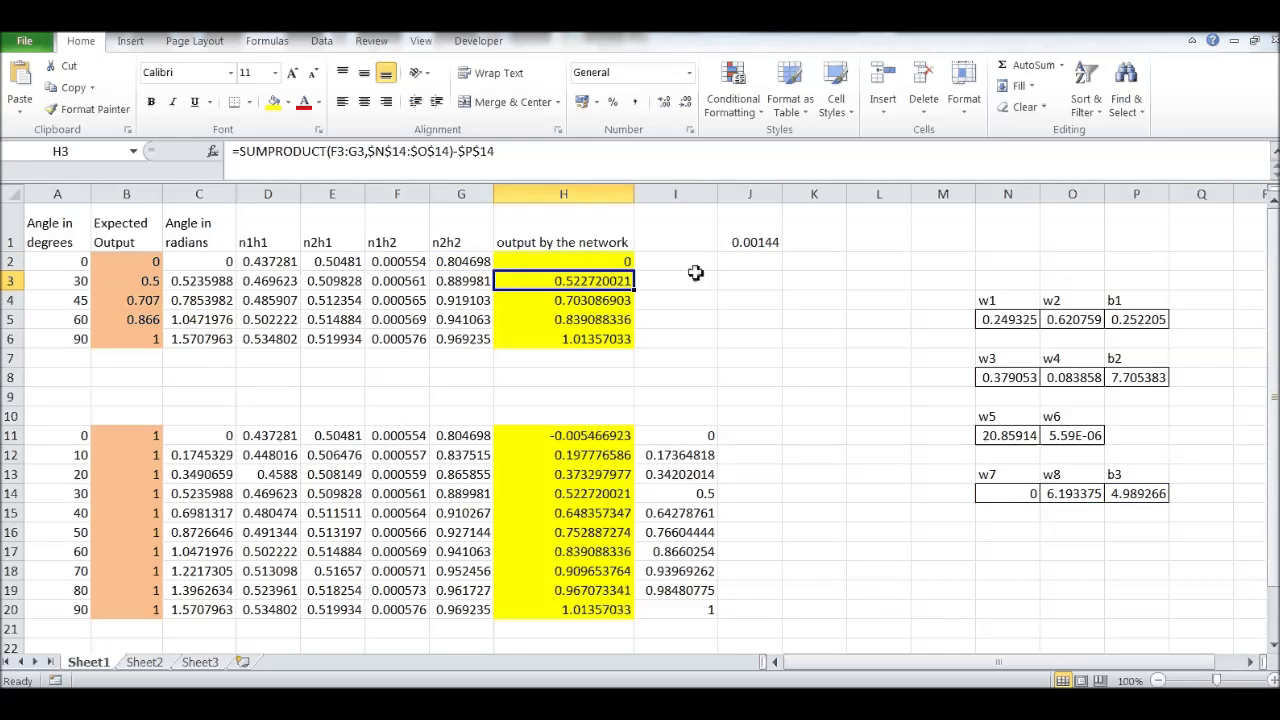
key(Up)
click(668, 260)
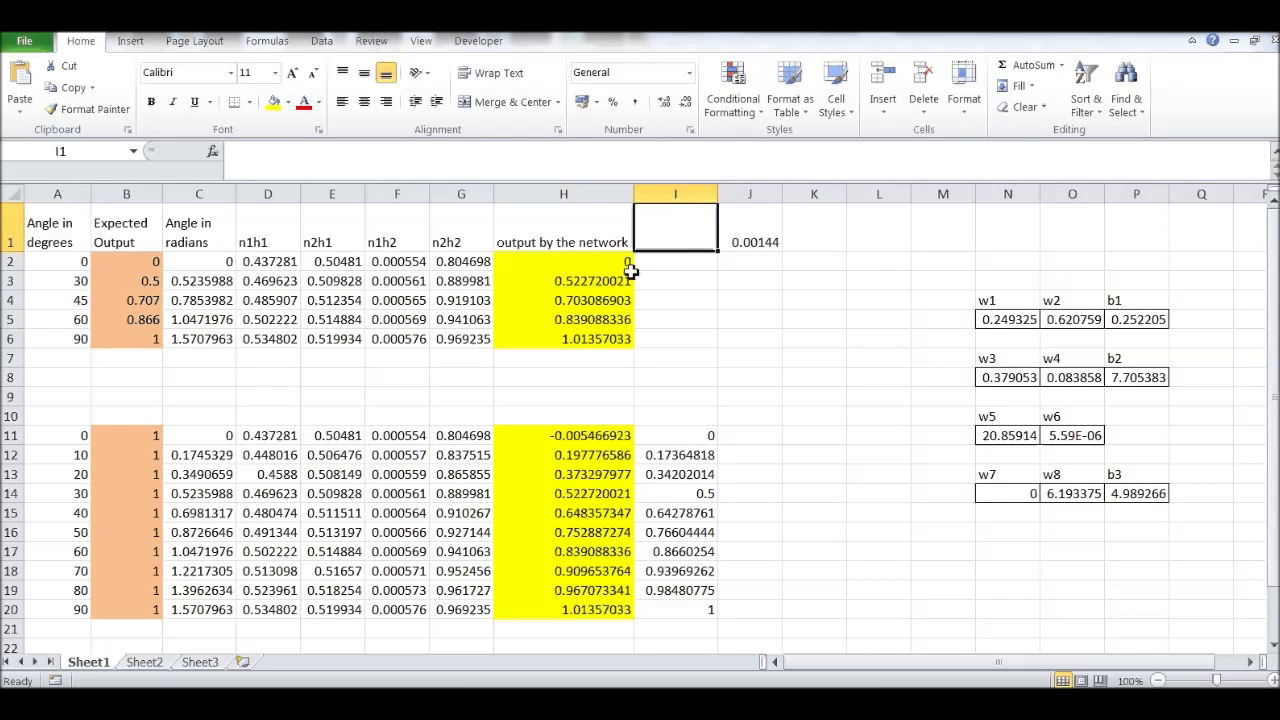
key(Left)
drag(633, 271, 620, 340)
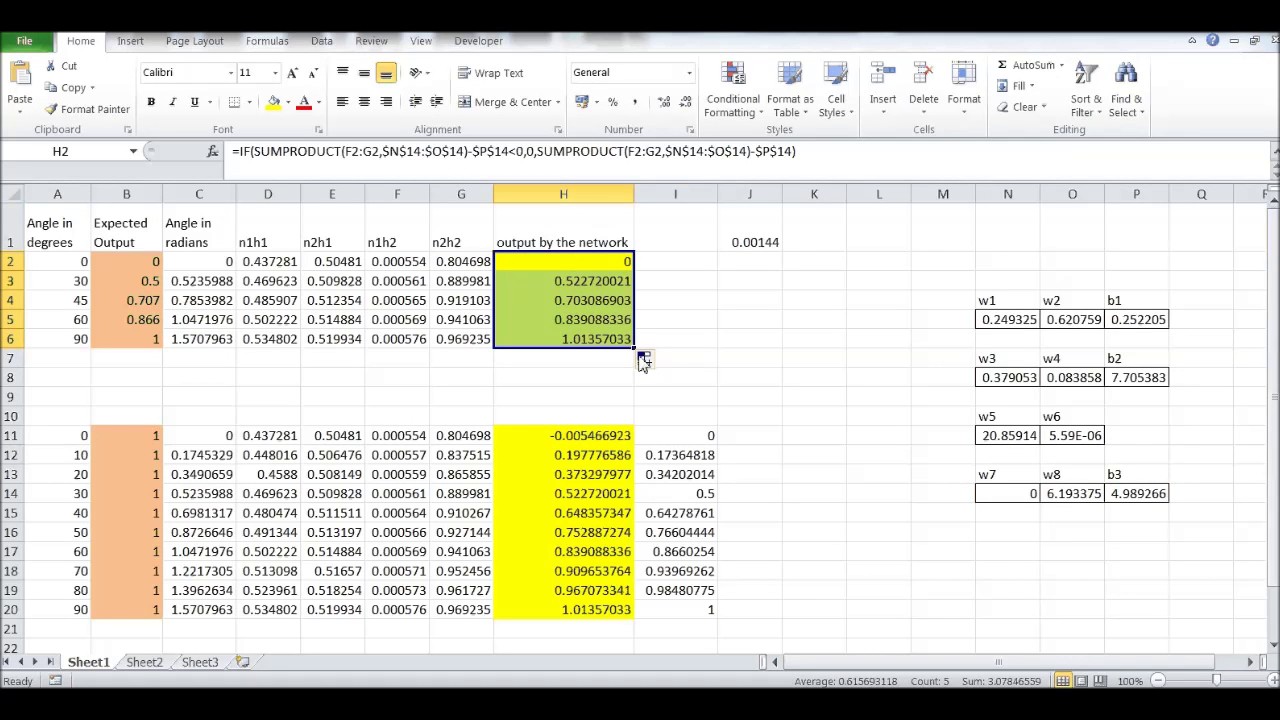
click(814, 319)
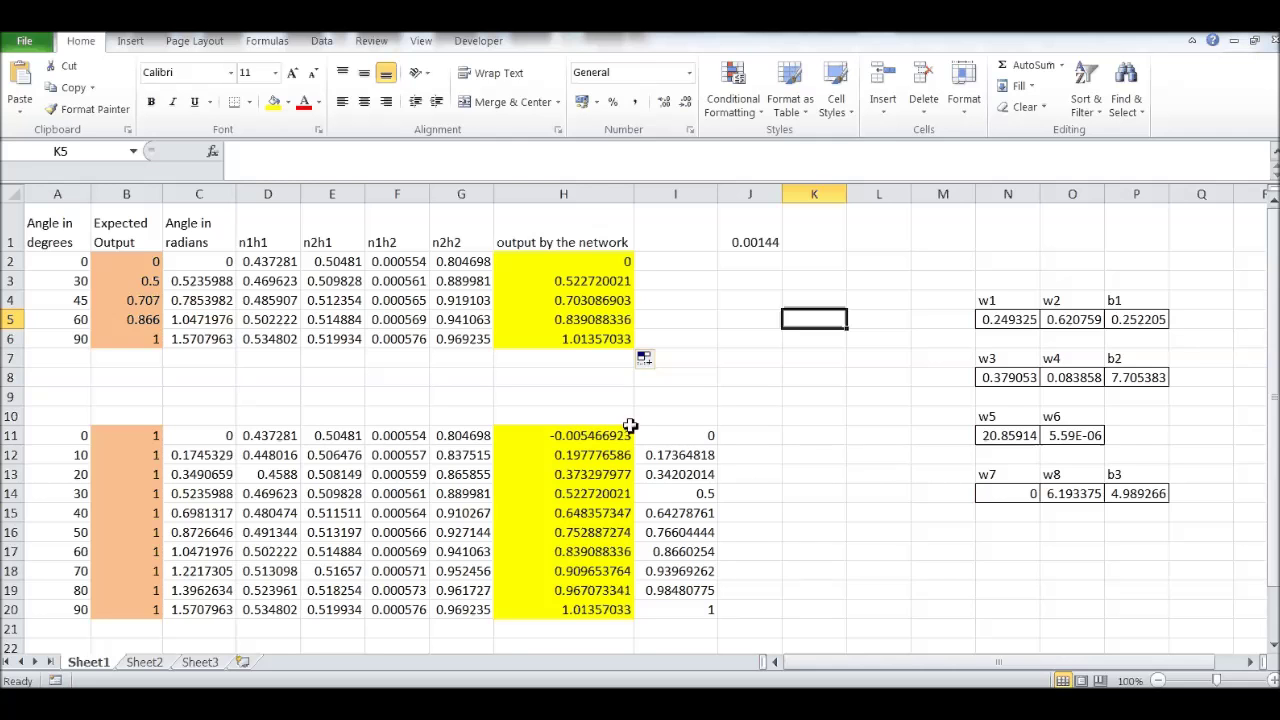
click(787, 410)
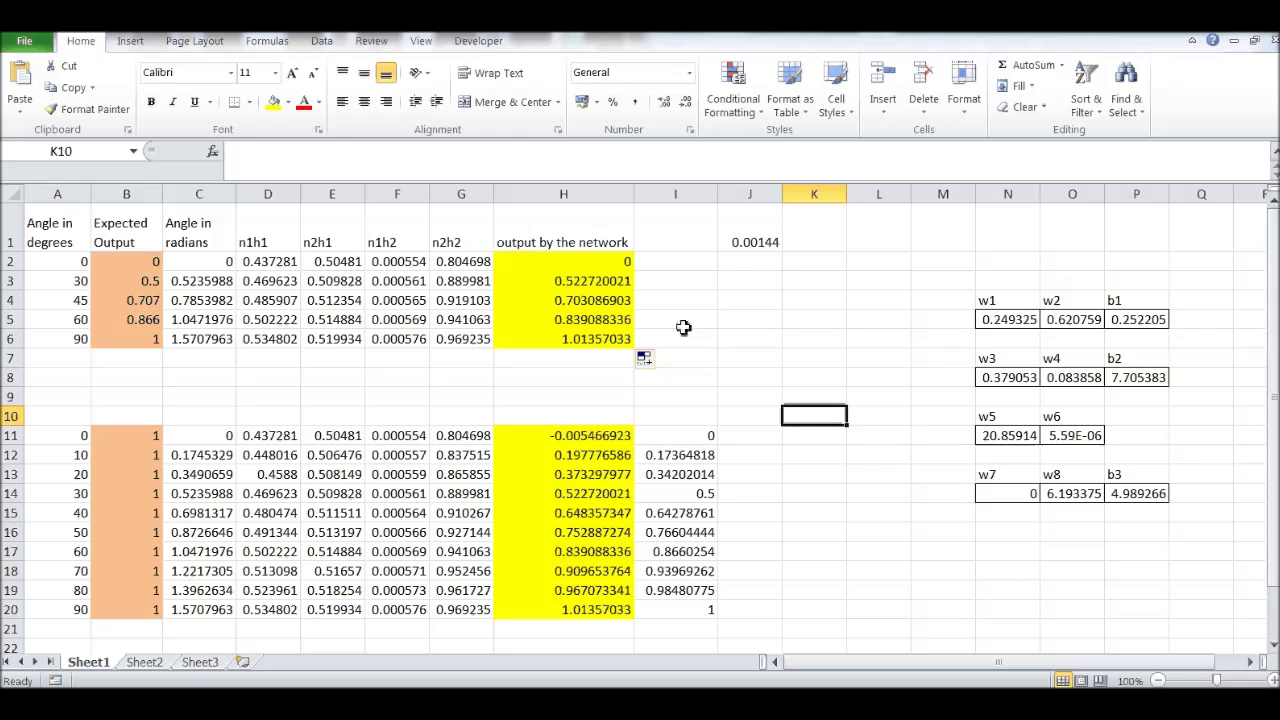
click(338, 281)
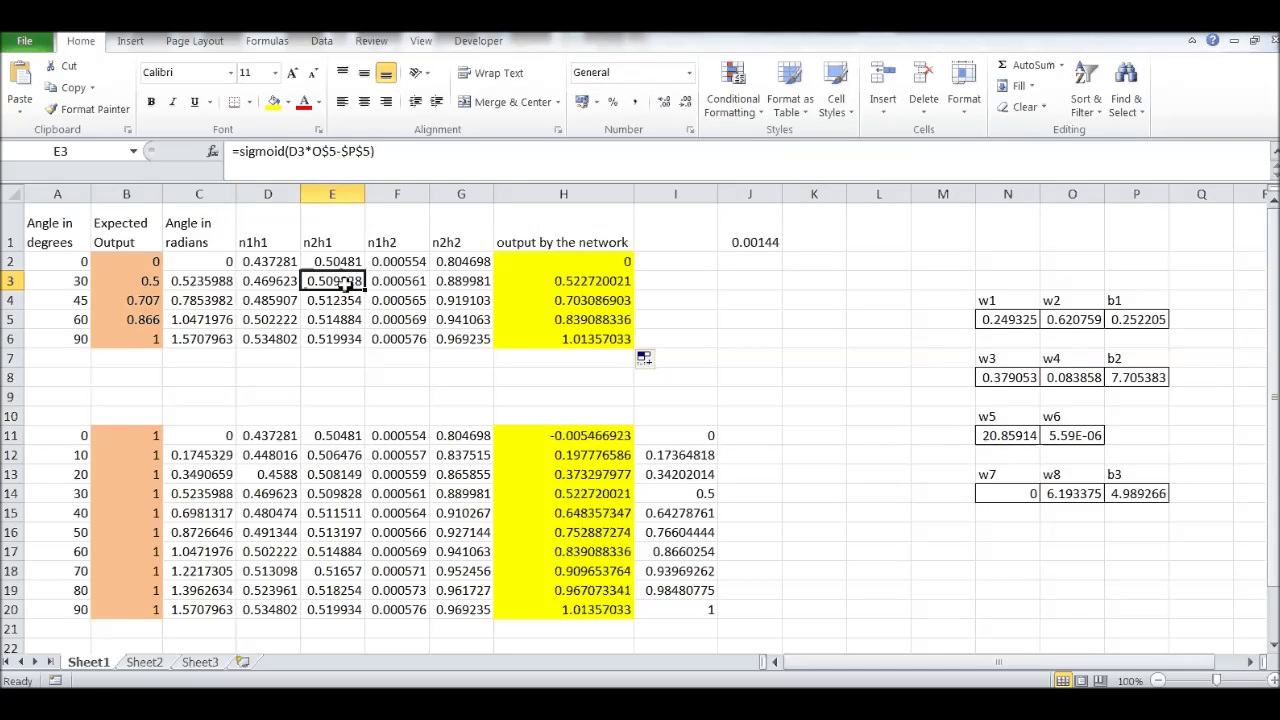
click(415, 281)
click(590, 300)
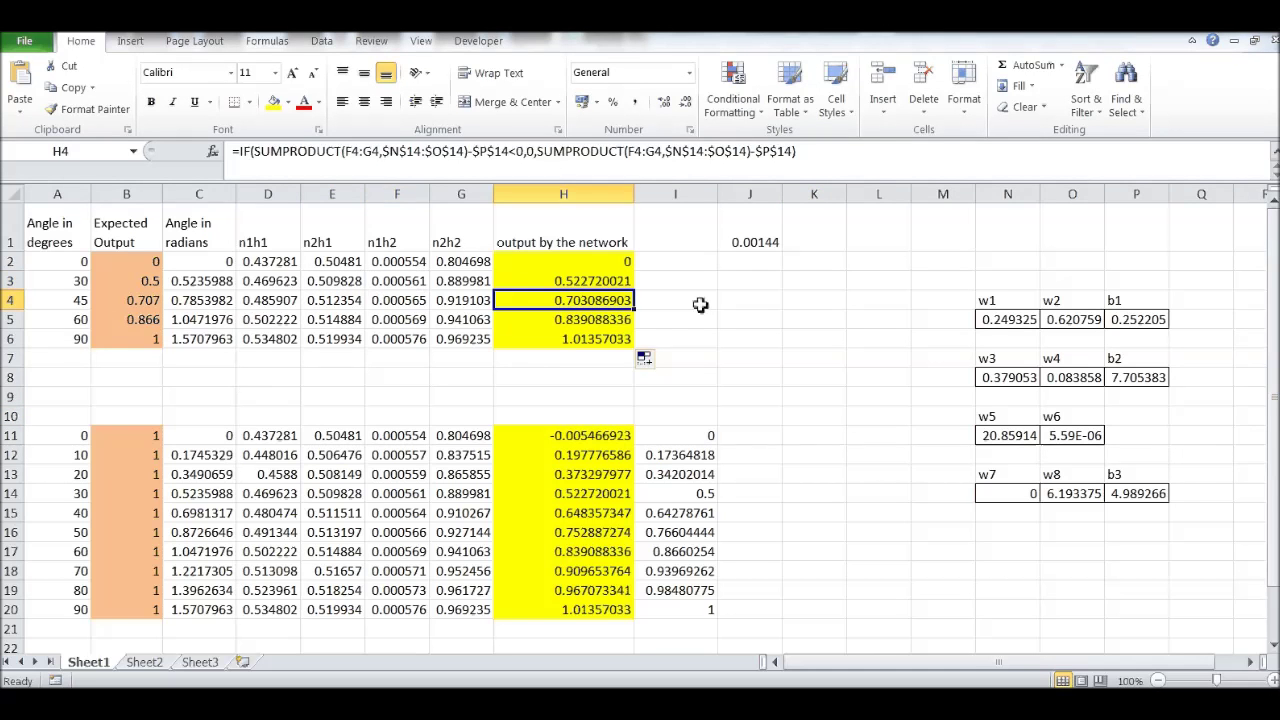
click(756, 232)
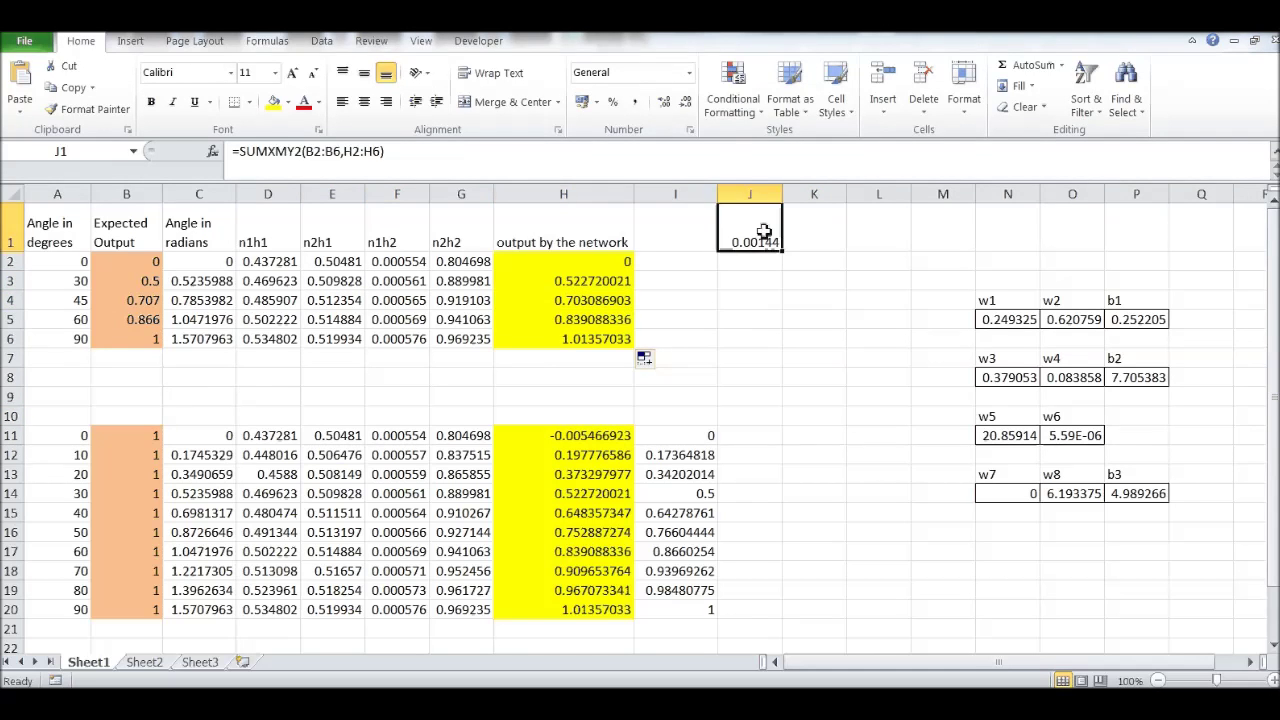
click(291, 150)
double_click(291, 150)
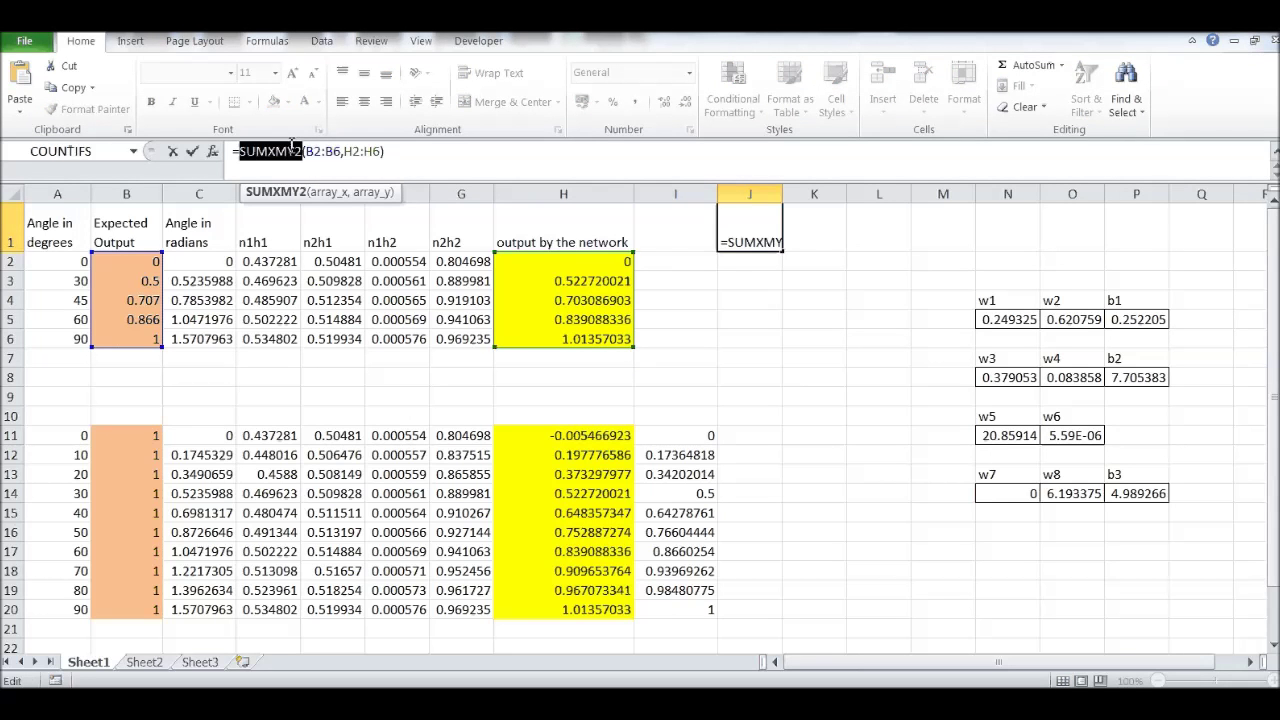
key(Delete)
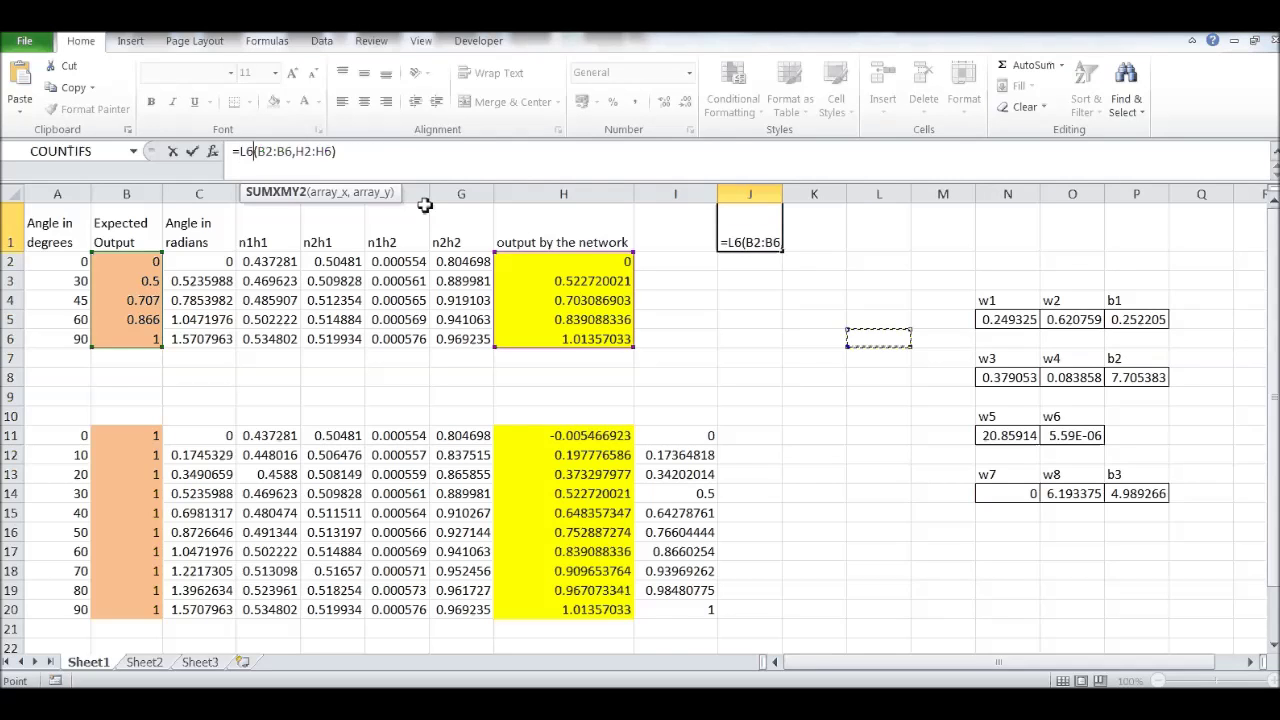
key(Return)
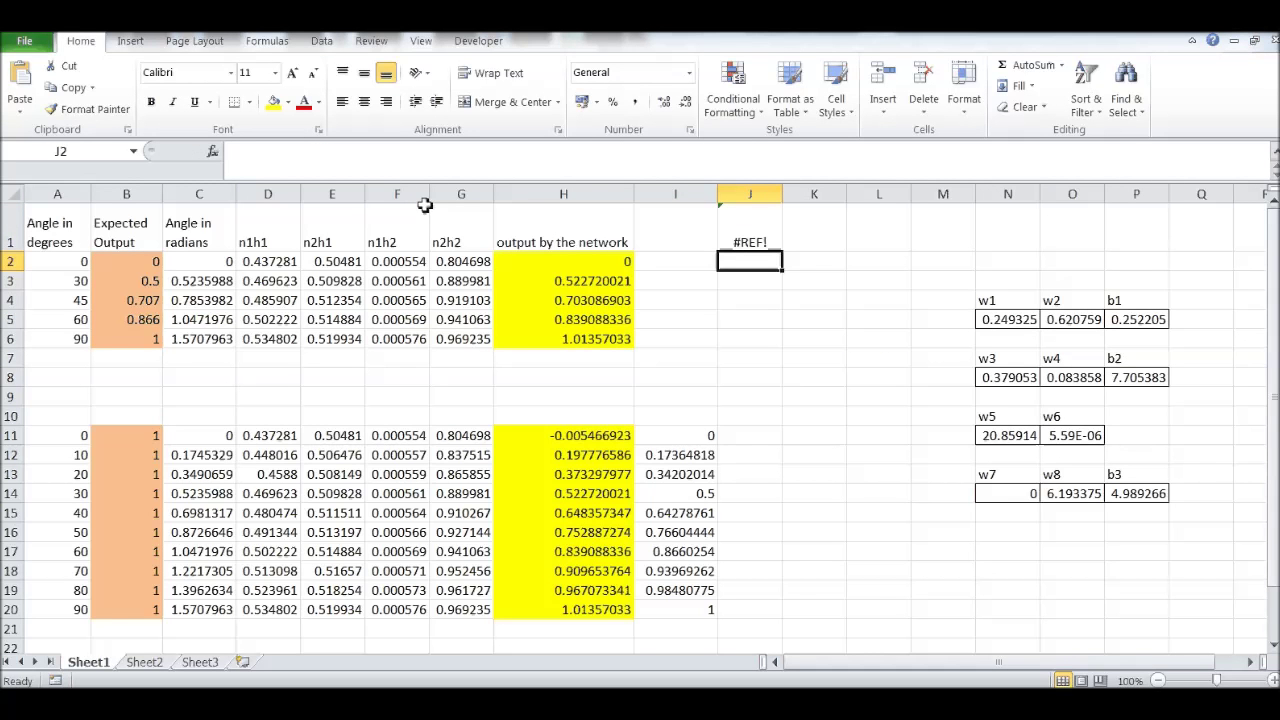
key(ctrl+z)
click(563, 358)
click(815, 340)
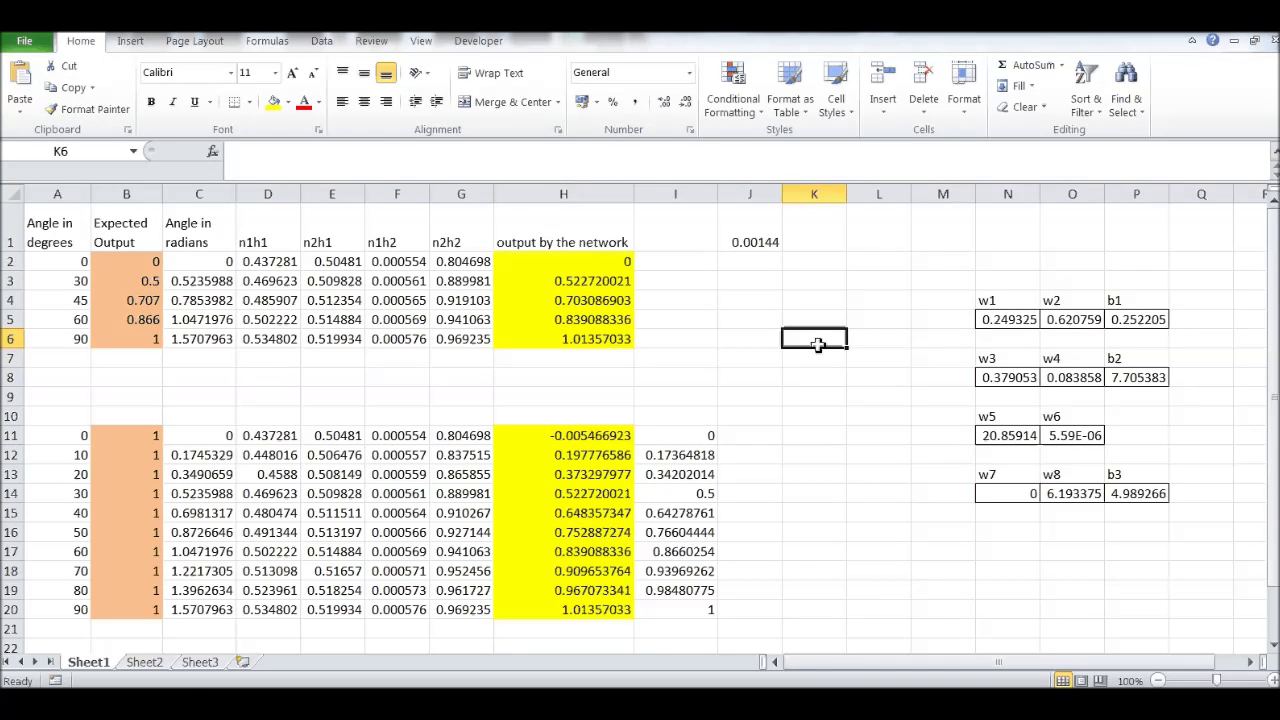